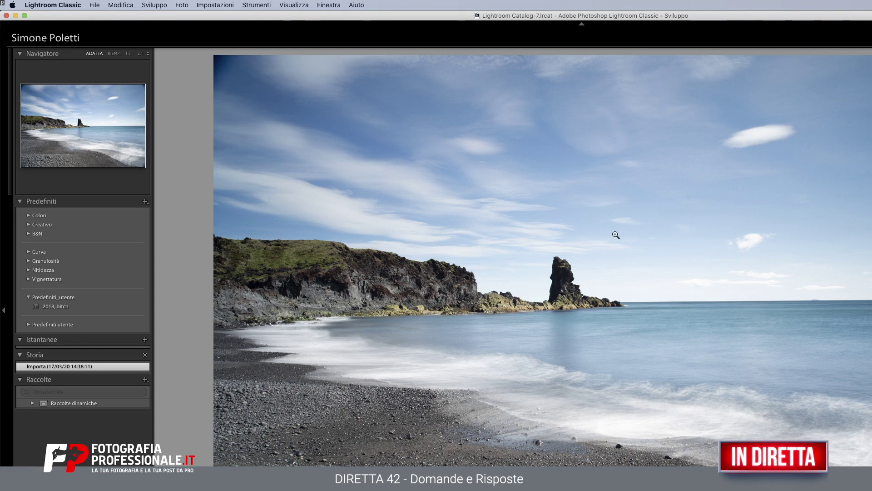
Open Lightroom Preferences, glance at External Editing, and settle on the File Handling tab
left_click(60, 5)
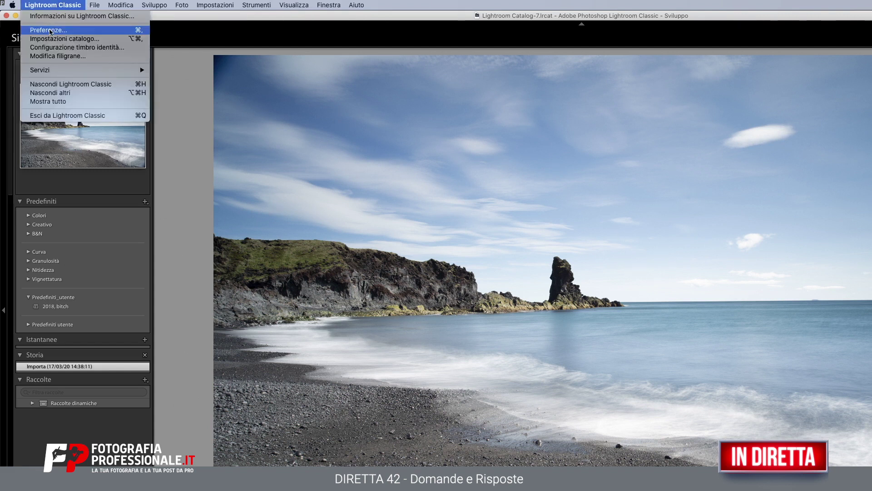
left_click(50, 30)
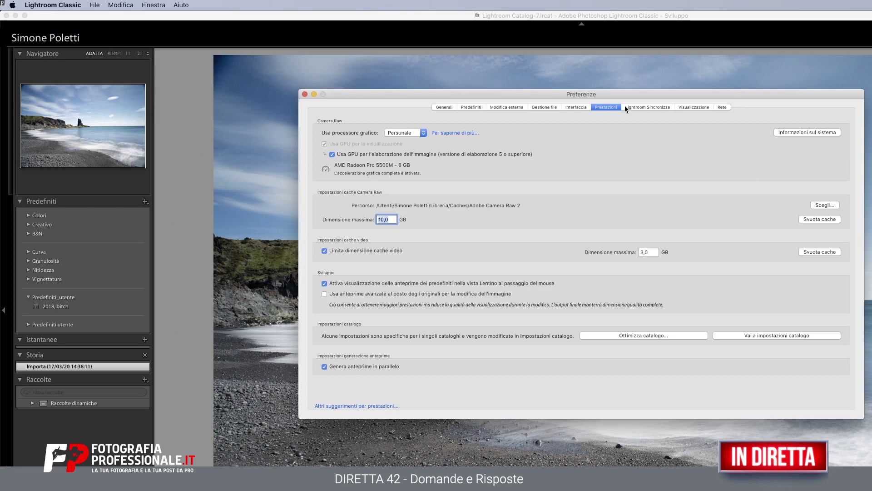
left_click(508, 107)
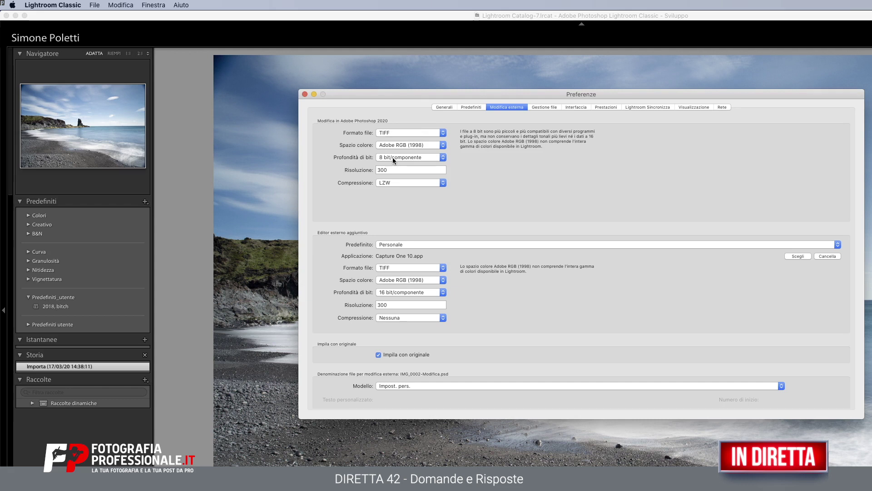
left_click(555, 107)
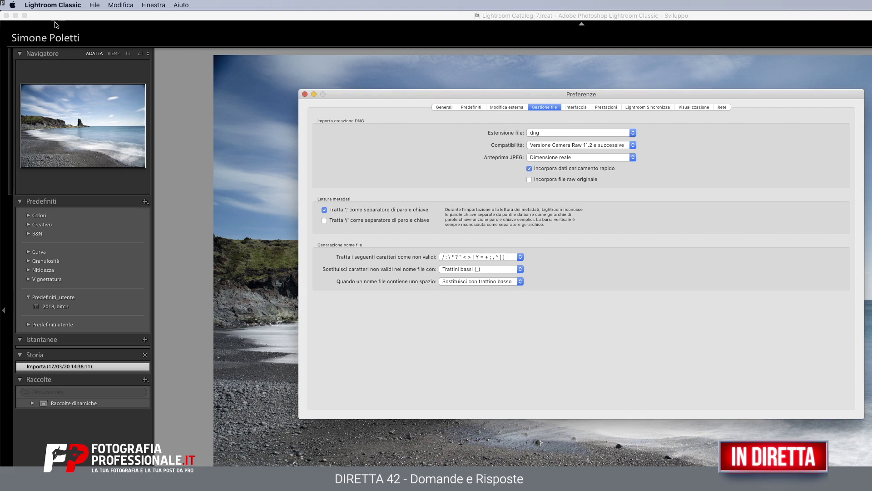
Review Catalog Settings' General, File Handling and Metadata tabs, then show Preferences' Performance tab
left_click(46, 5)
left_click(64, 38)
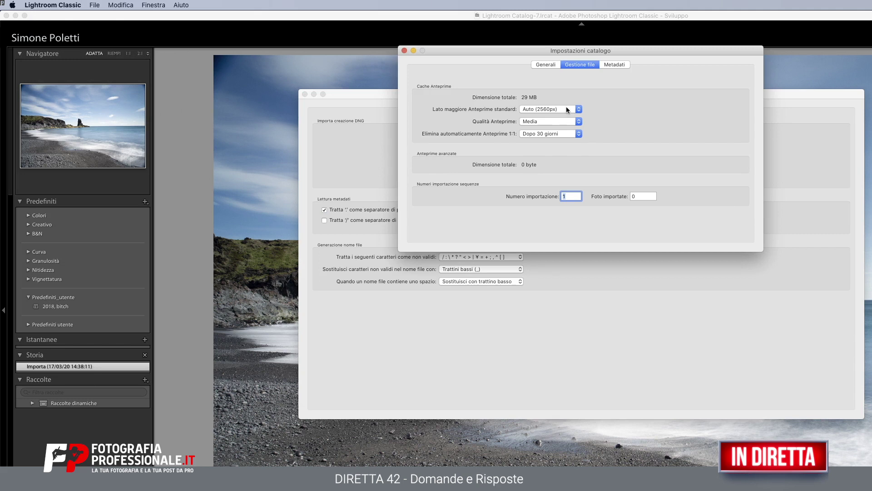
left_click(545, 65)
left_click(589, 63)
left_click(615, 64)
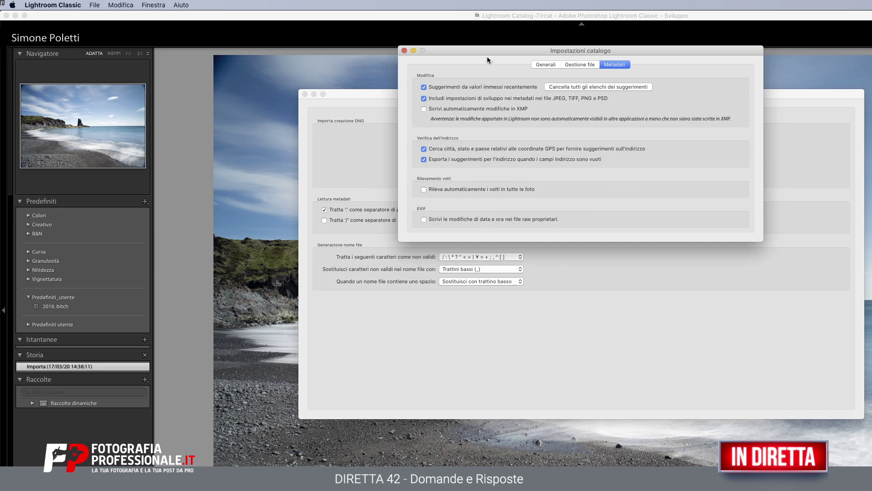
left_click(404, 50)
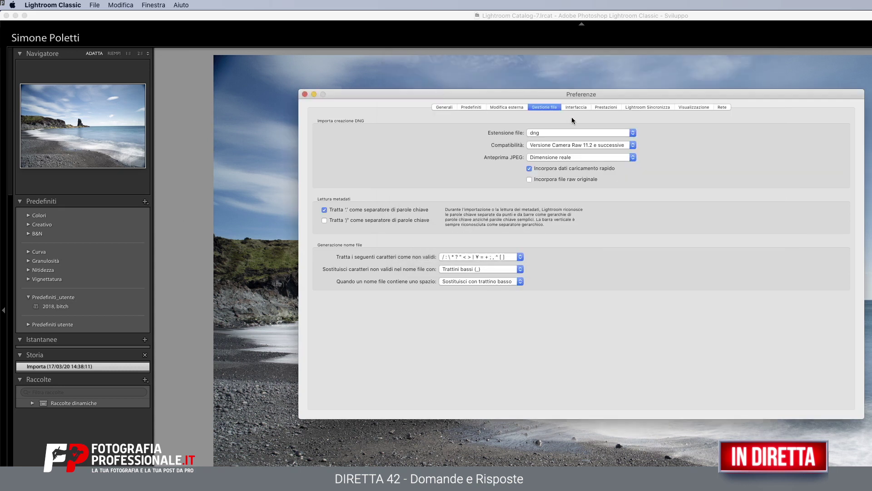
left_click(616, 109)
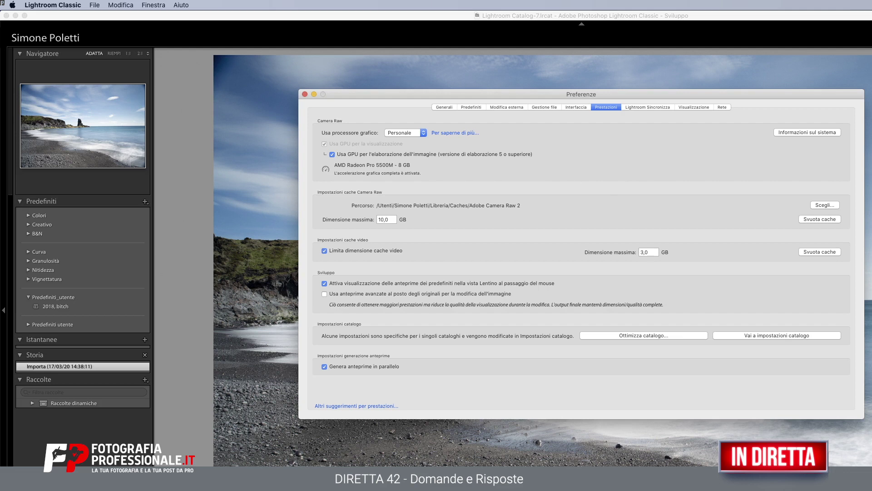
In OBS, restore the accidentally resized screen capture to fill the canvas and send it to Programma
key("super+Tab")
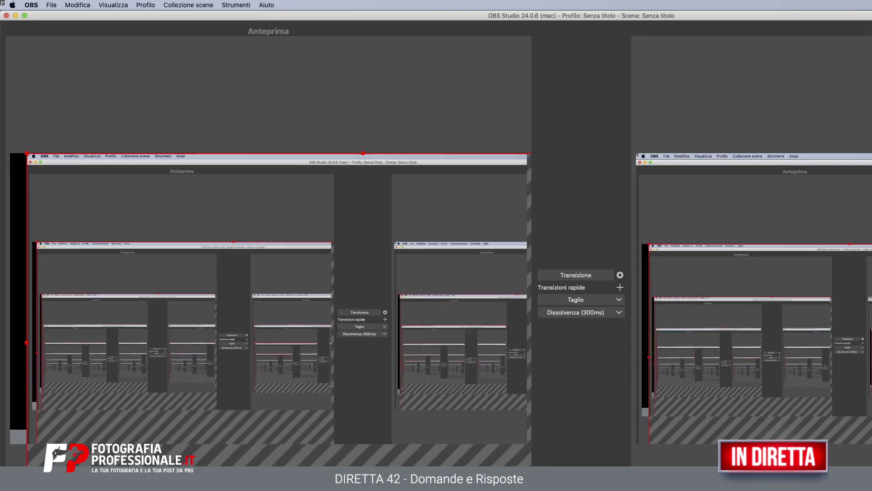
left_click_drag(10, 464, 190, 443)
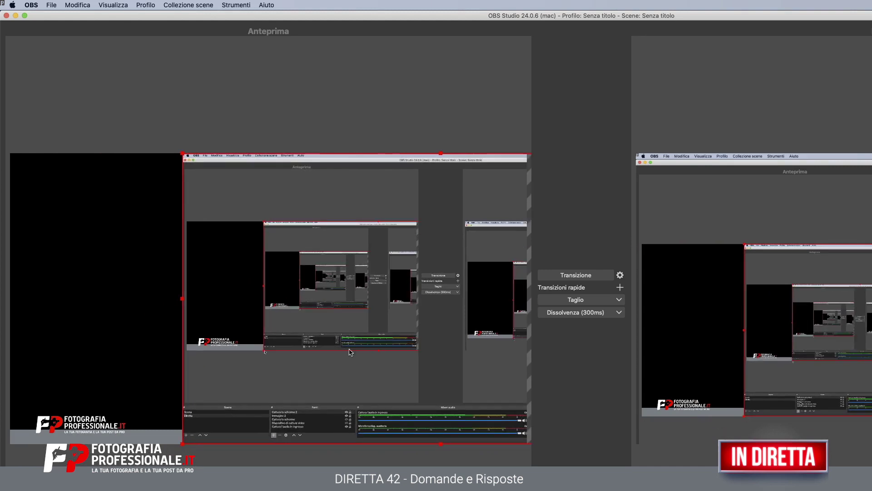
key("super+f")
key("super+r")
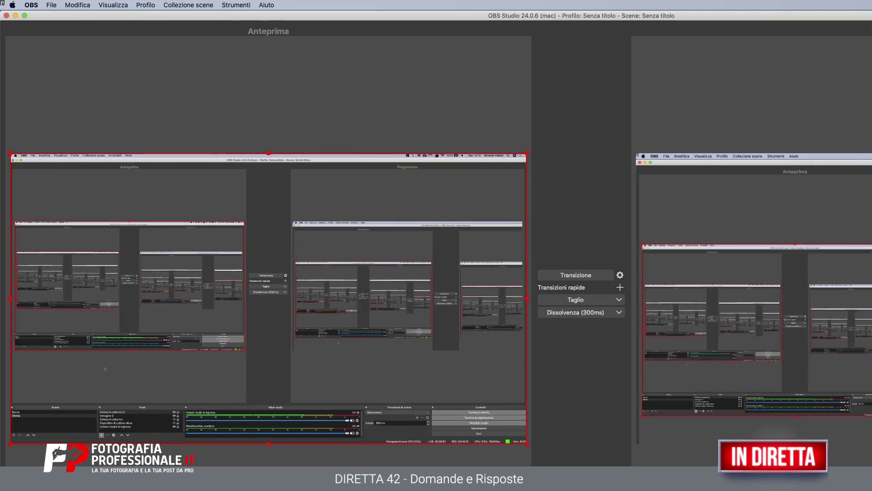
left_click(576, 275)
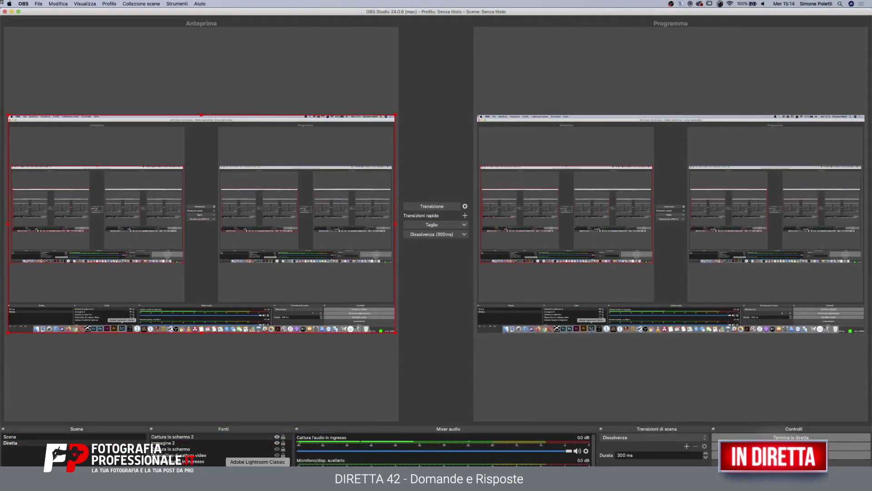
Move Cattura lo schermo 2 beneath the logo and IN DIRETTA overlay sources in Fonti
left_click(258, 475)
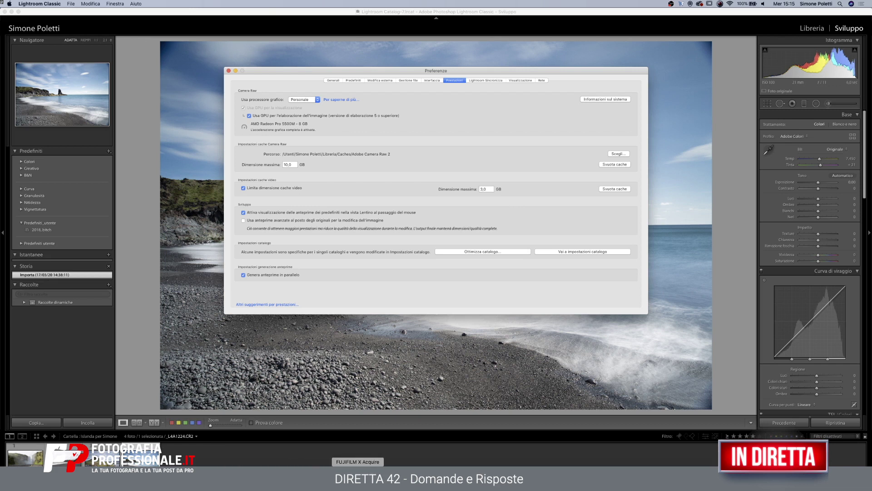
left_click(358, 477)
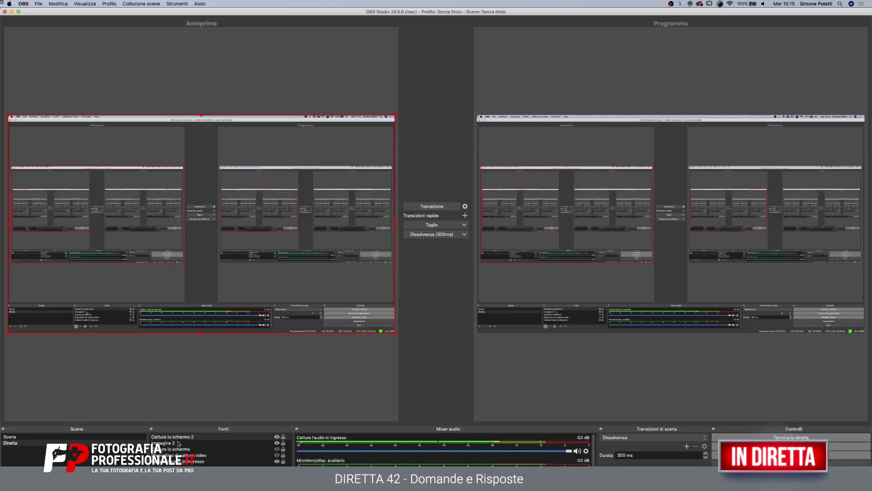
left_click_drag(177, 436, 177, 449)
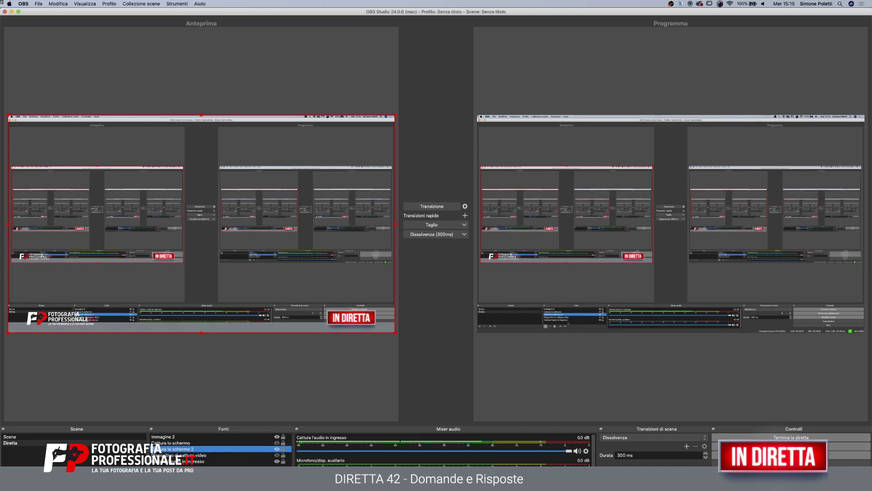
mouse_move(180, 477)
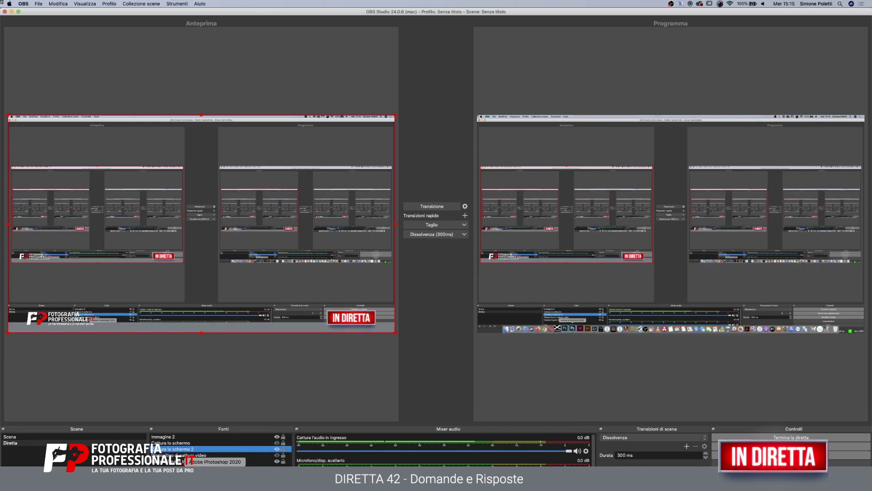
Bring Lightroom Classic back to the front from the Dock
left_click(215, 475)
left_click(257, 475)
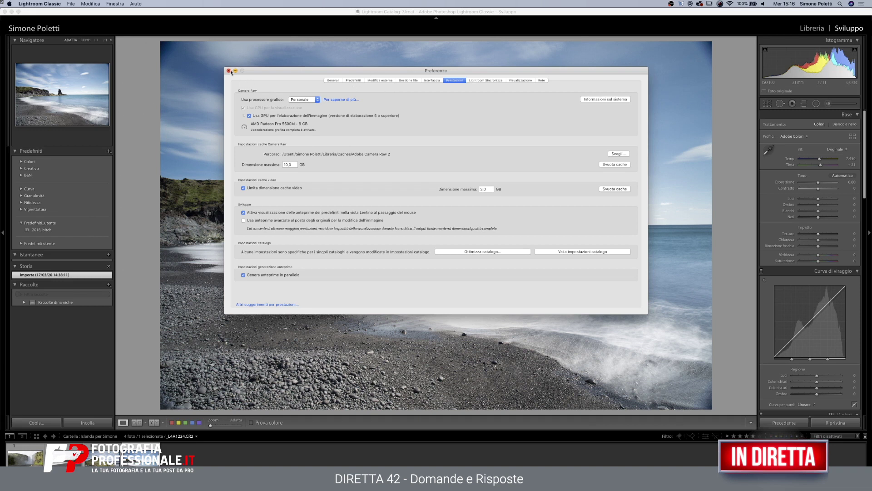
Peek at the Lightroom Sync preferences, return to Performance, and close Preferences
left_click(485, 81)
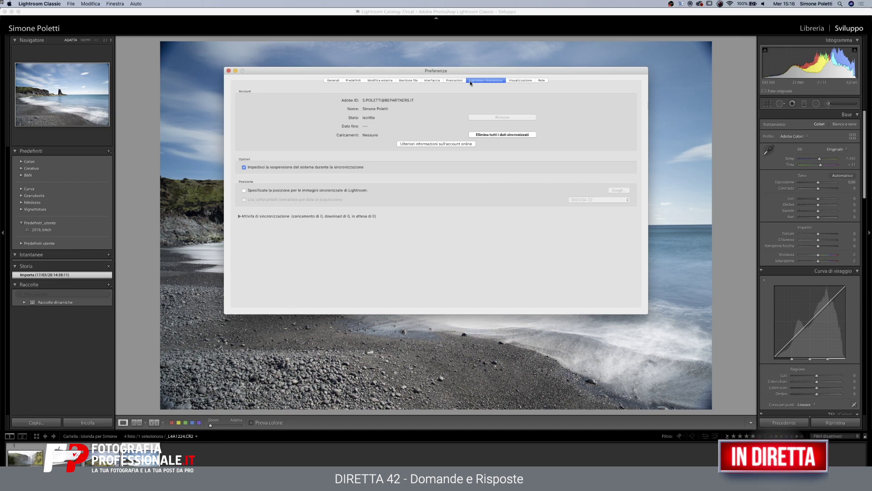
left_click(454, 80)
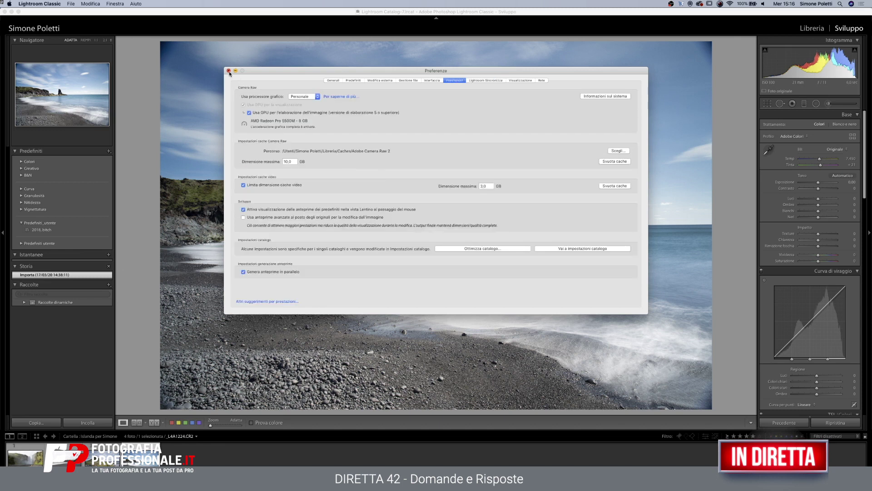
left_click(229, 70)
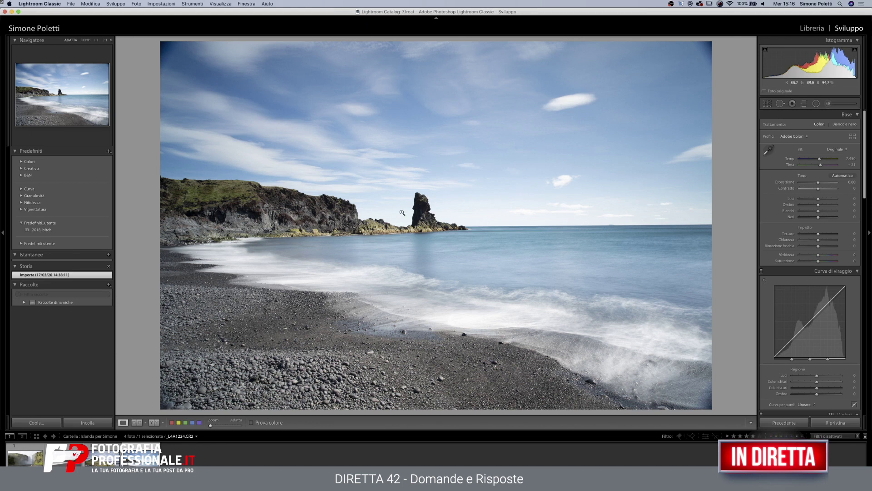
Flip to the Kirkjufell photo and back, then set the beach photo's exposure to +0.10
left_click(102, 454)
left_click(145, 460)
left_click_drag(819, 182, 819, 183)
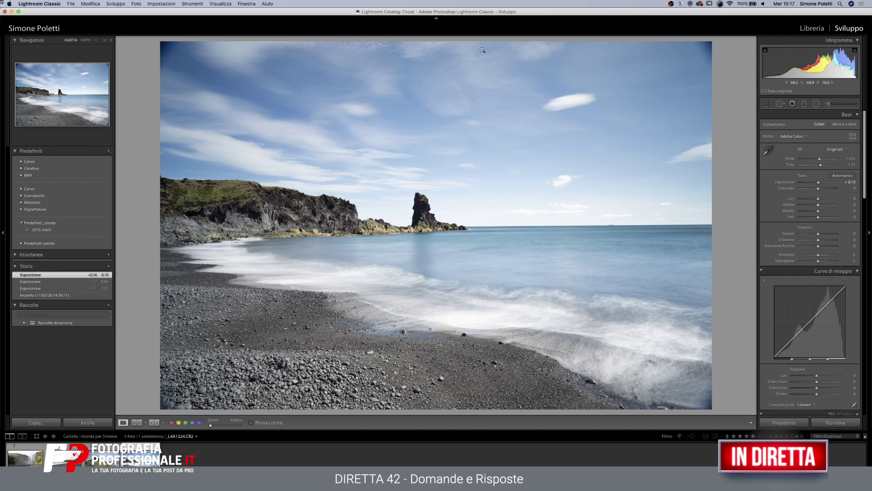
Switch to the Library grid and open the photo import window from the File menu
left_click(813, 28)
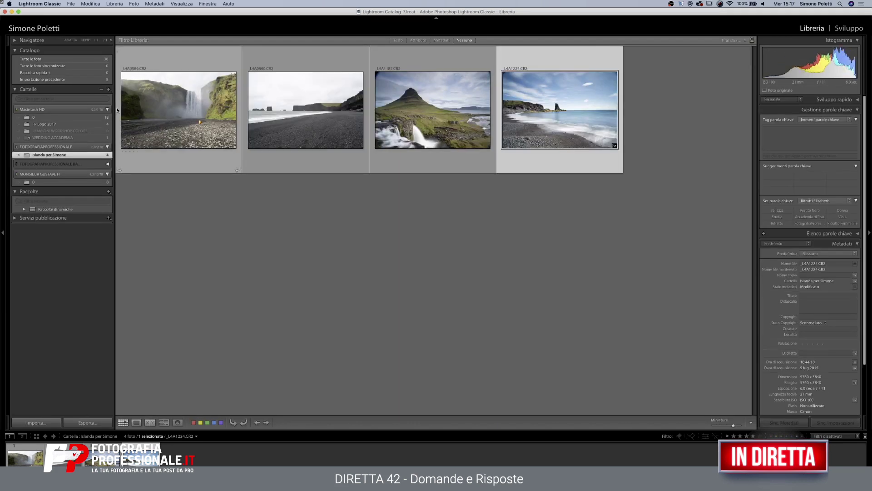
left_click(70, 4)
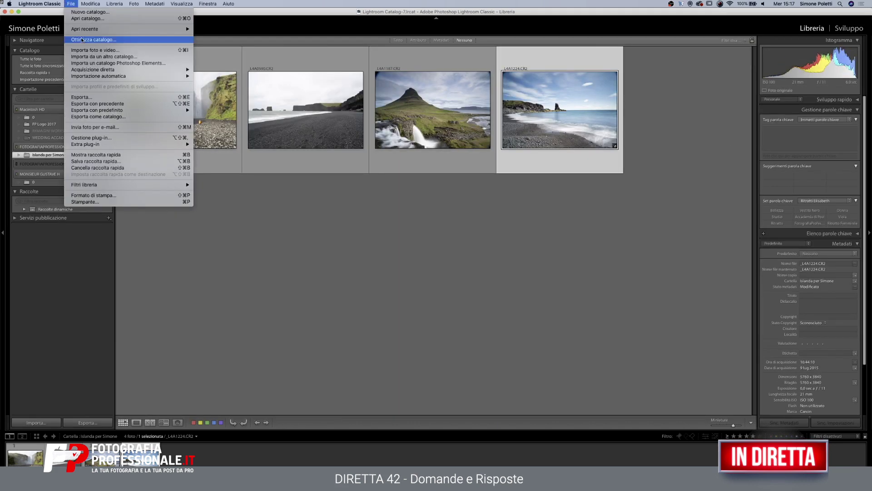
left_click(91, 51)
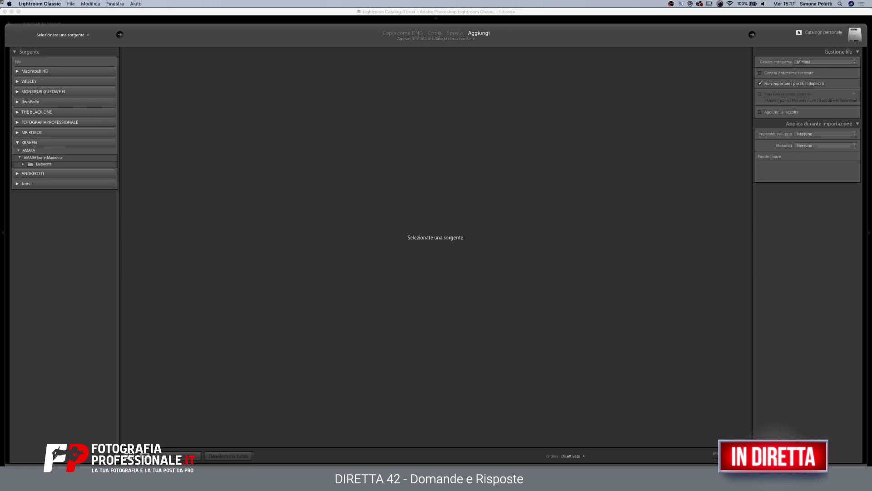
Set import preview generation to Standard in the File Handling panel
left_click(831, 61)
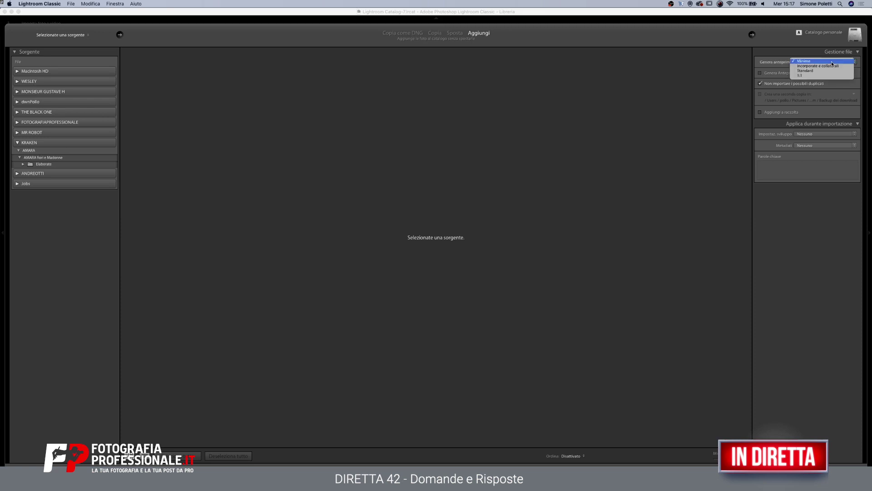
left_click(827, 71)
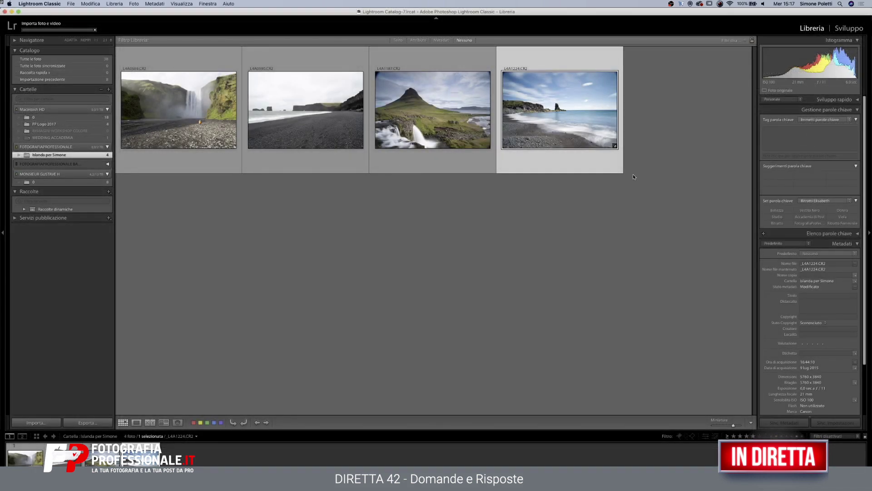
mouse_move(560, 109)
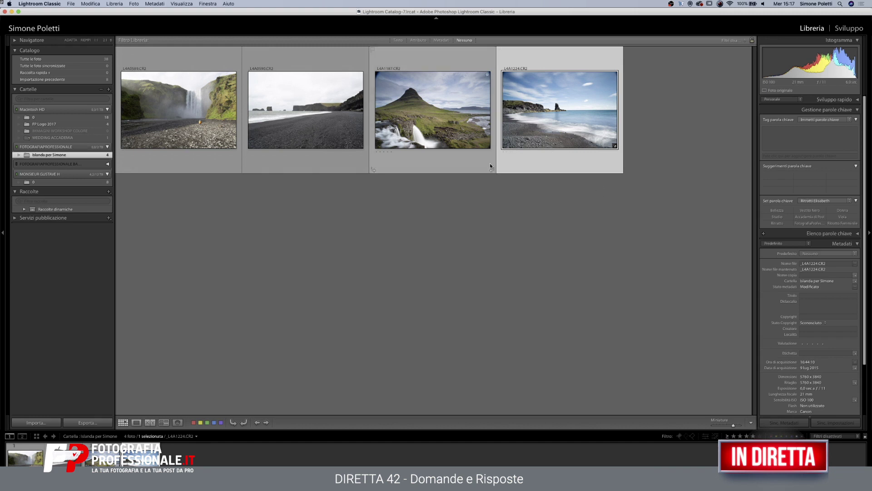
mouse_move(306, 109)
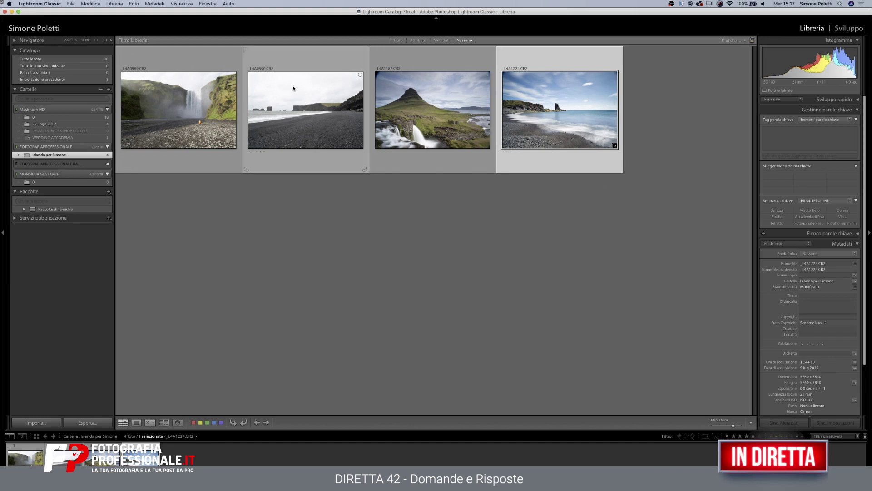
left_click(296, 65)
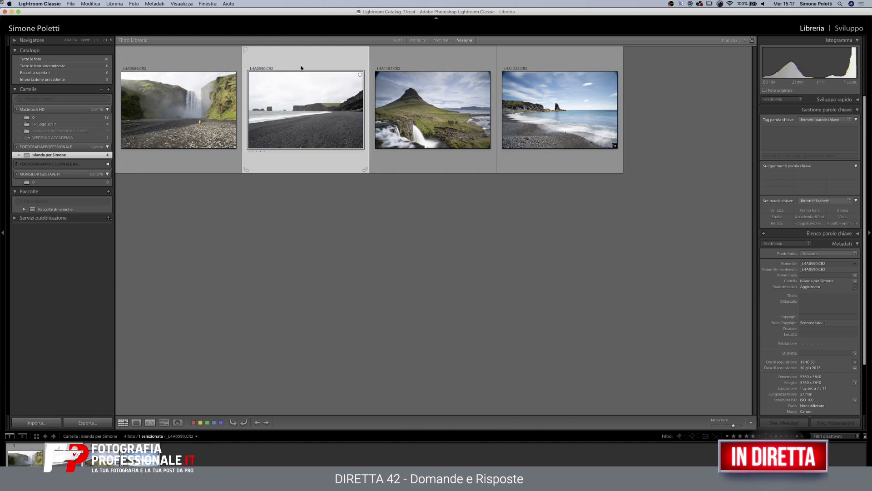
key("Delete")
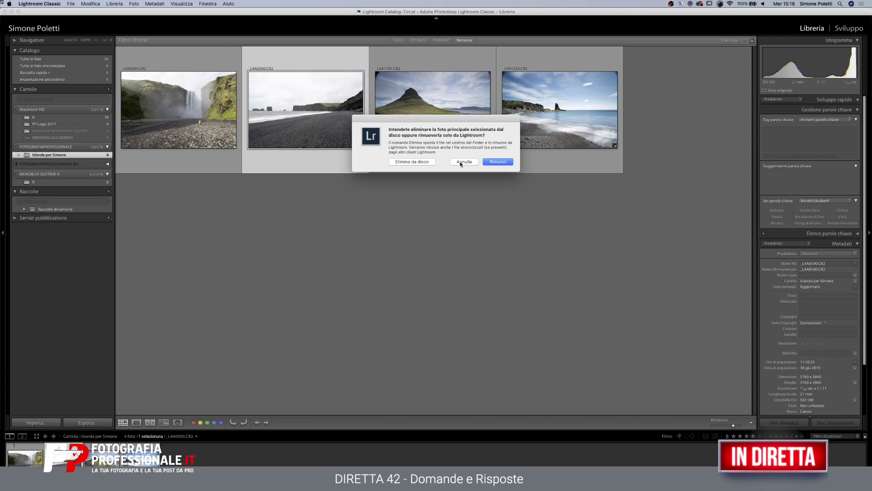
left_click(460, 162)
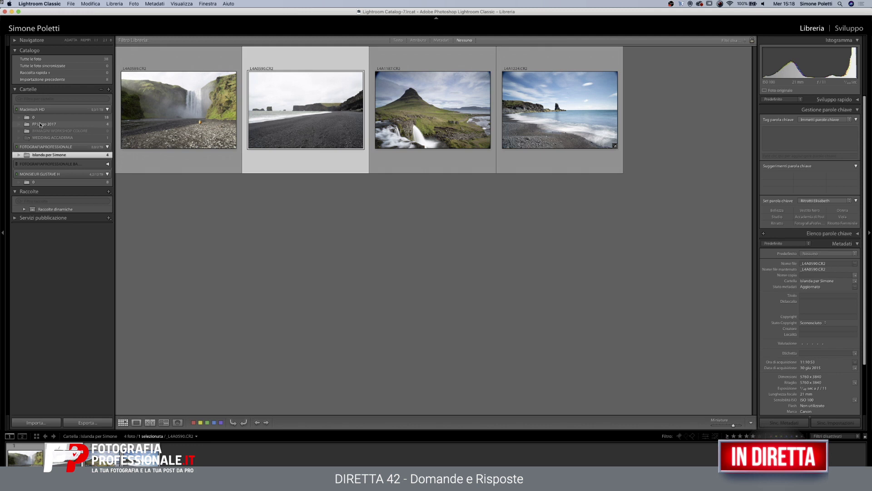
mouse_move(432, 113)
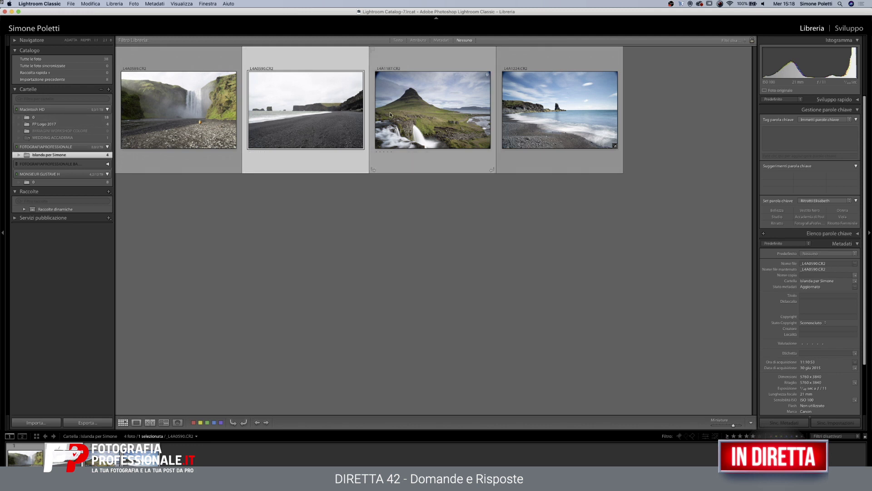
Create a new collection named PAESAGGIO from the Collections panel
left_click(849, 28)
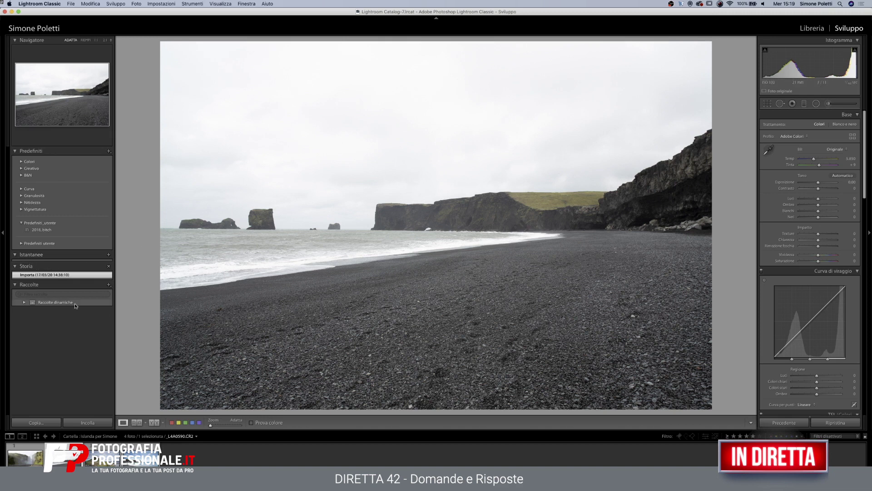
left_click(109, 285)
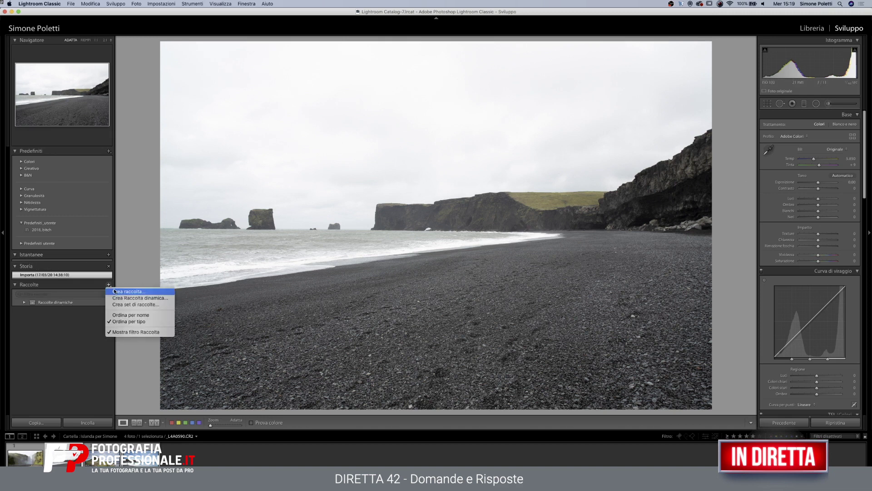
left_click(130, 292)
type("PAE")
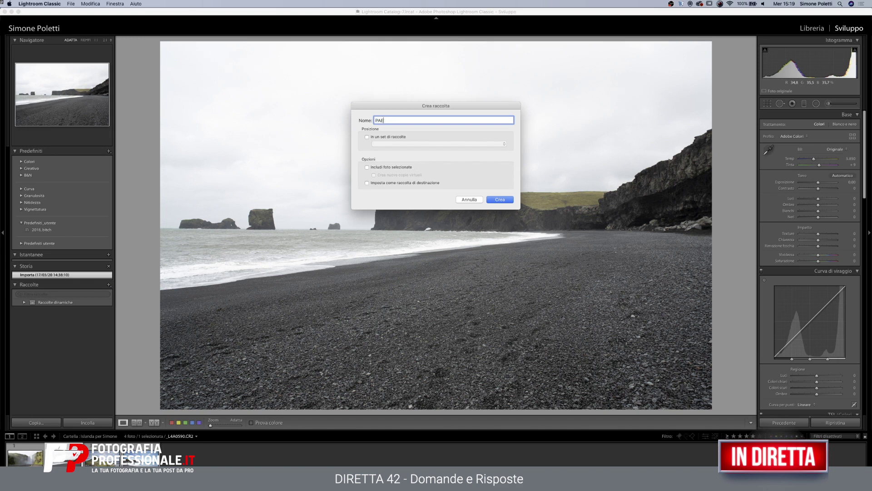
type("DAGGIO")
key("Return")
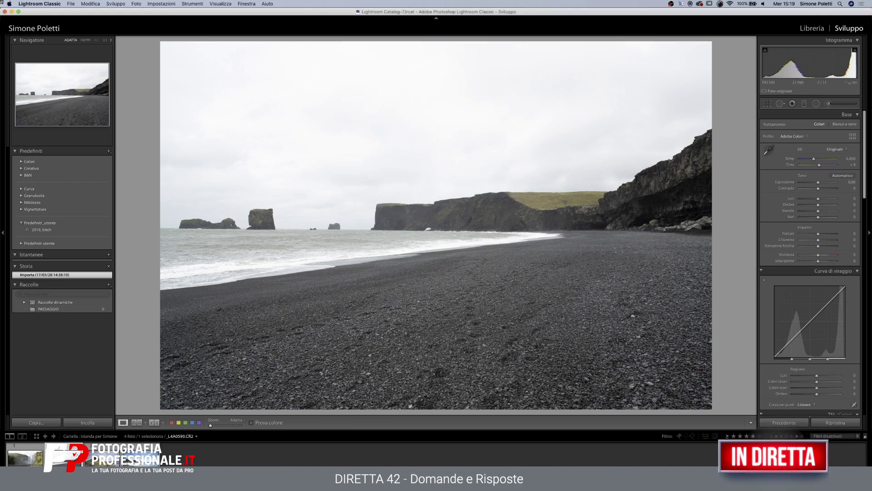
Add all four Iceland photos to PAESAGGIO and view the collection as a grid
key("super+a")
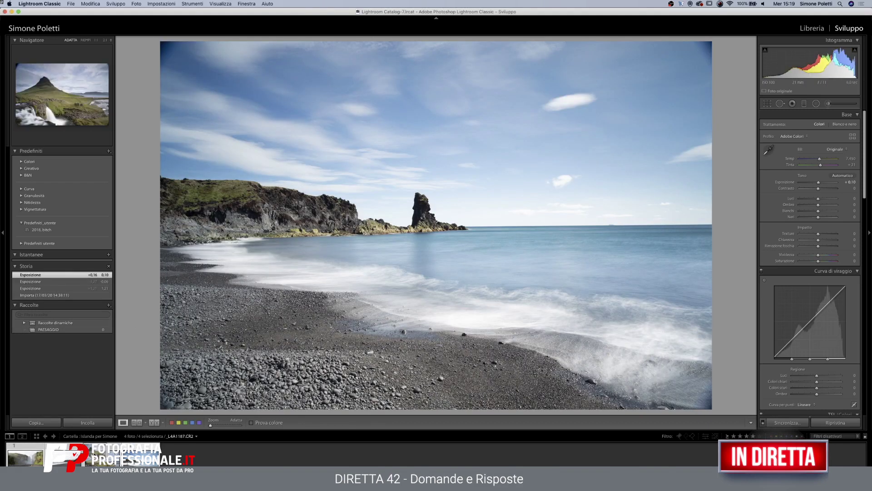
left_click_drag(73, 454, 62, 330)
left_click(62, 331)
key("g")
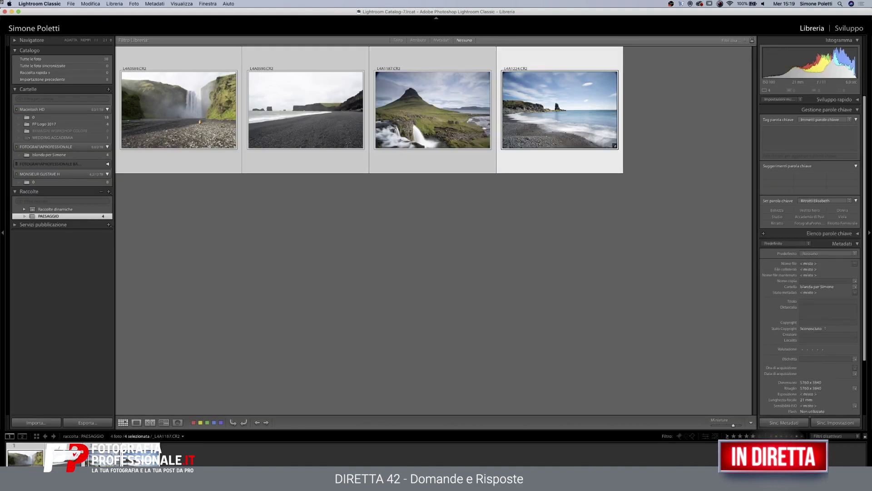
Dismiss the reorder warning and drag the L4A1224 seascape into second place
left_click_drag(132, 457, 141, 457)
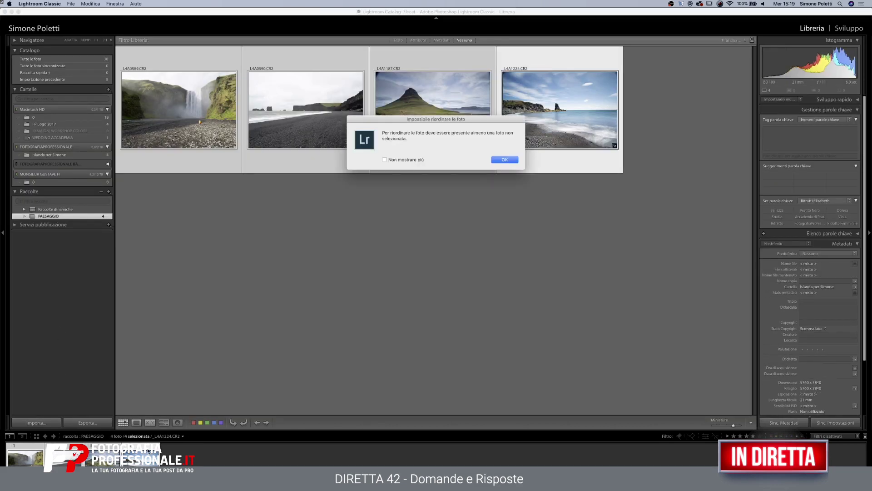
left_click(505, 160)
left_click_drag(123, 457, 52, 457)
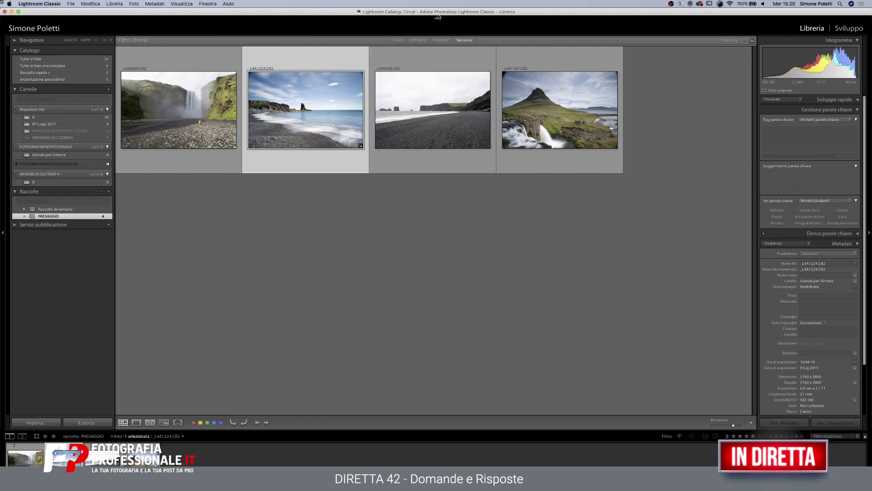
Create a new catalog 'Nuovo Catalogo da Catalogh' inside a new Desktop folder named DOMANDONE
left_click(69, 3)
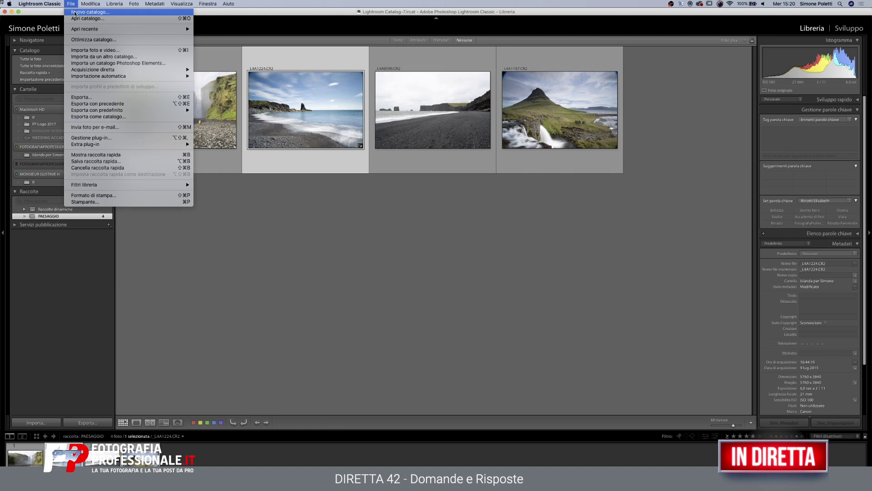
left_click(75, 12)
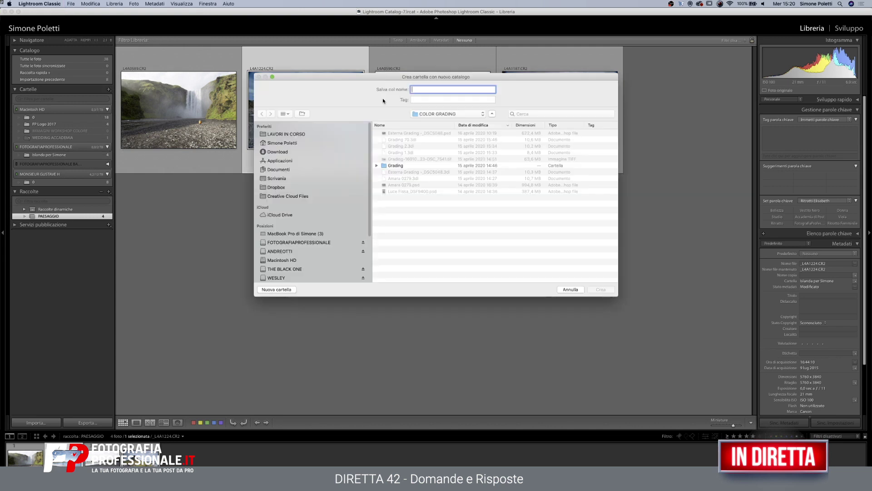
left_click(279, 178)
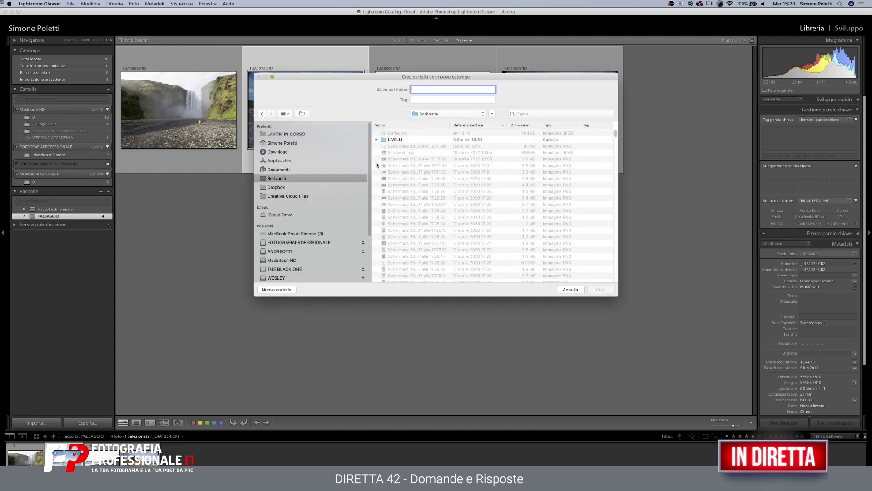
left_click(281, 289)
type("DOMAND")
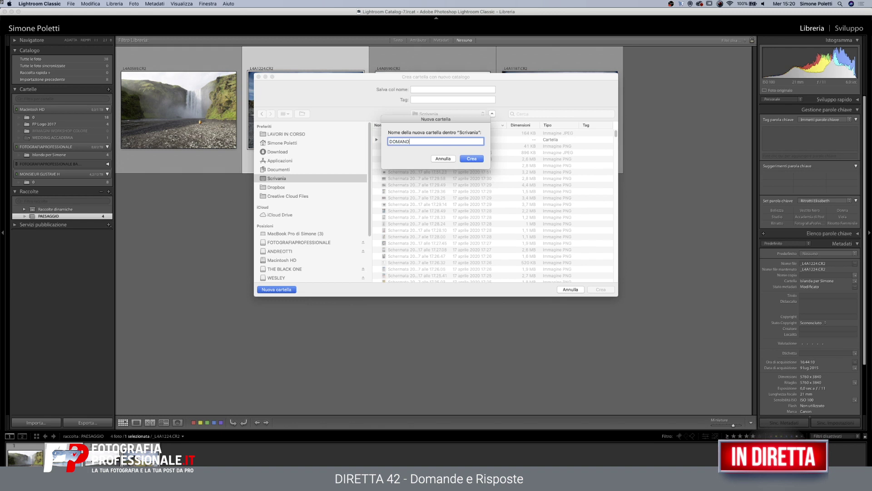
type("ONE")
key("Return")
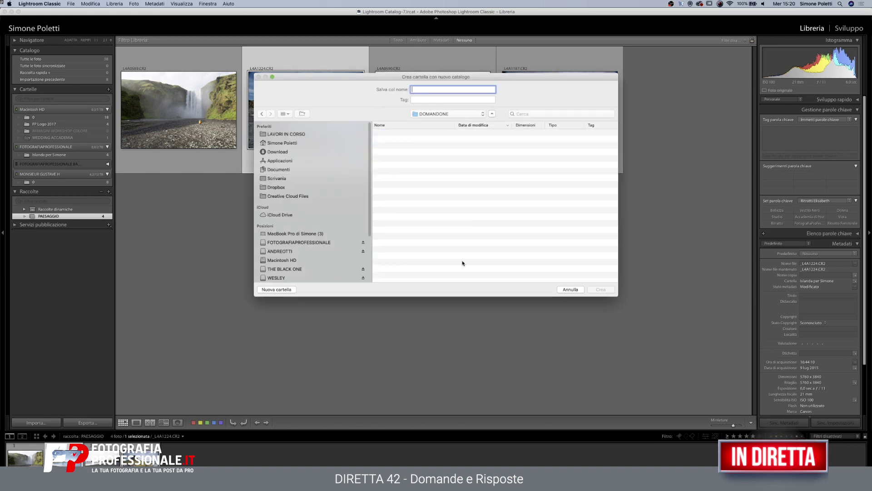
type("Nuovo Catalogo da ")
type("Cataloghi")
key("Return")
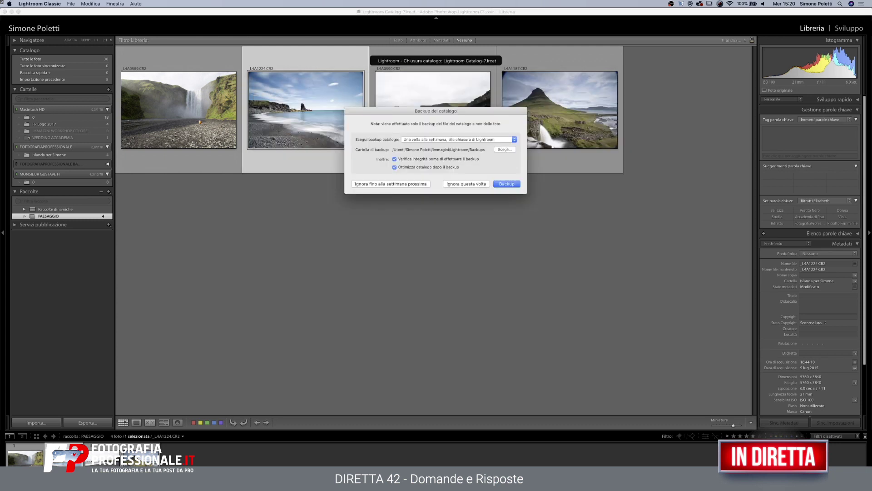
Back up the old catalog and let the empty new catalog open, then open the File menu
left_click(517, 183)
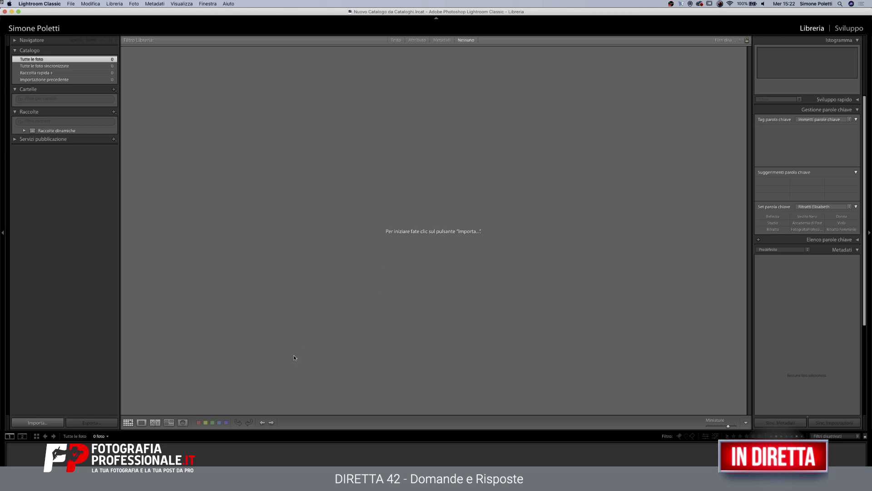
left_click(73, 3)
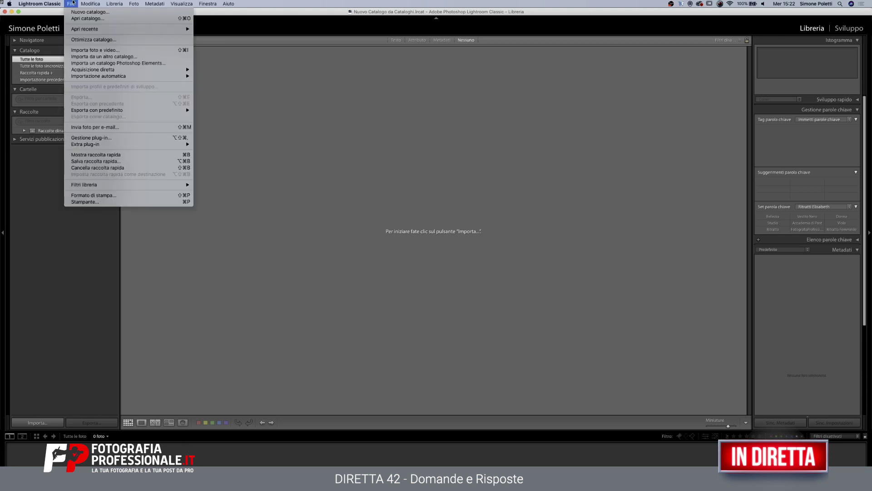
Start Importa da un altro catalogo and search the file chooser for 'lrcat' files
left_click(120, 58)
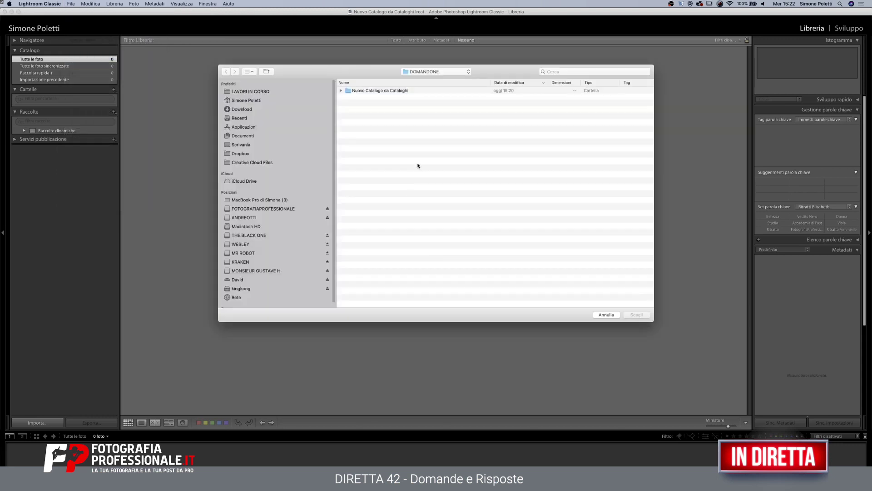
left_click(428, 75)
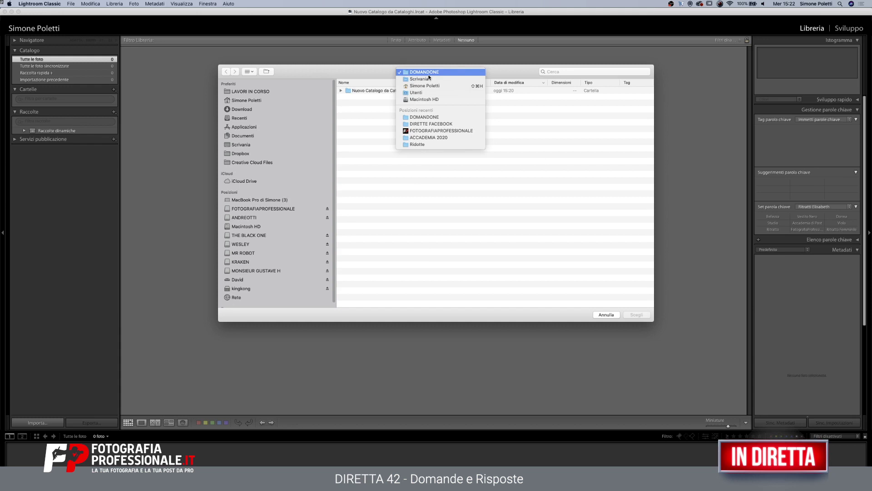
left_click(438, 64)
left_click(559, 71)
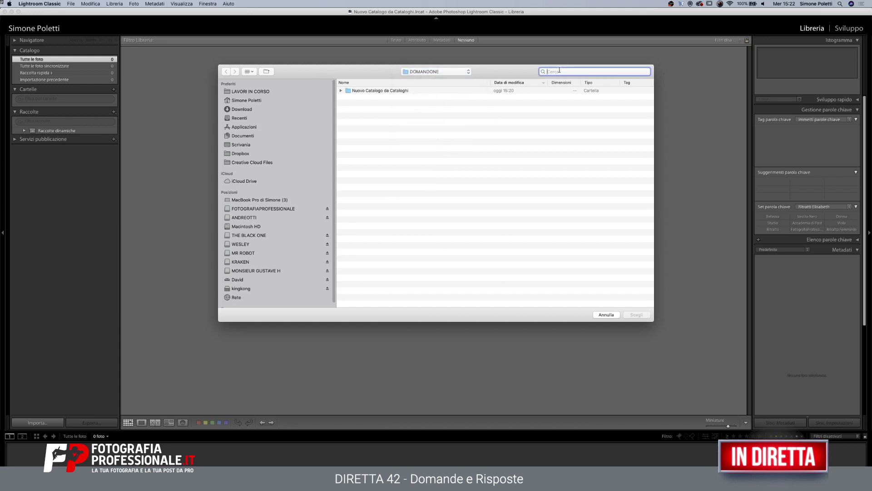
type("lrcat")
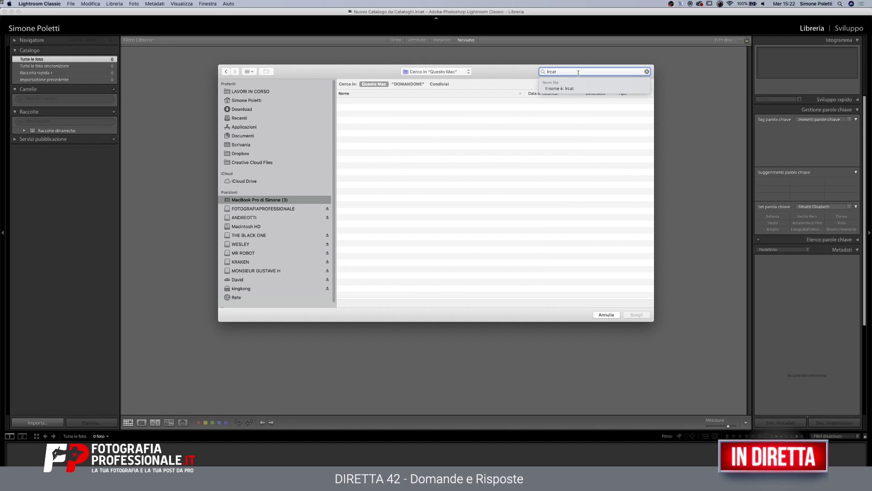
key("Return")
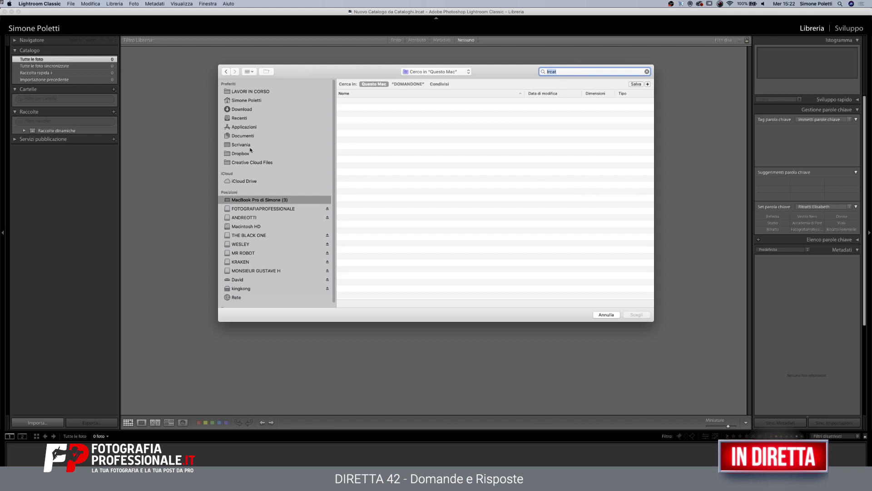
Browse LAVORI IN CORSO to the FOTOGRAFIAPROFESSIONALE folder and try a 'catalogo' search, then clear it
left_click(254, 92)
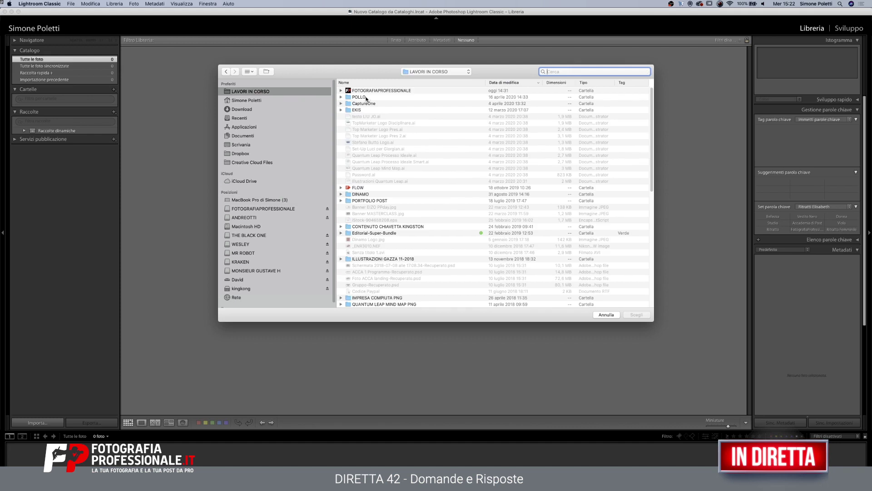
double_click(367, 90)
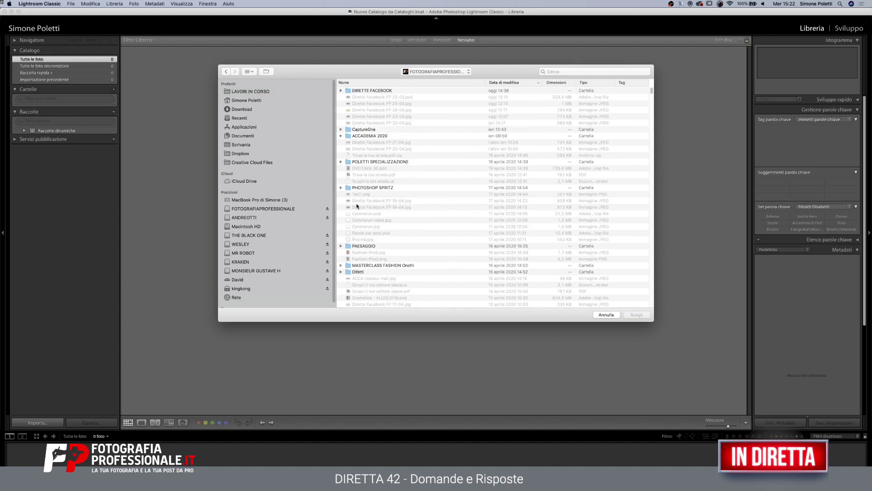
double_click(357, 246)
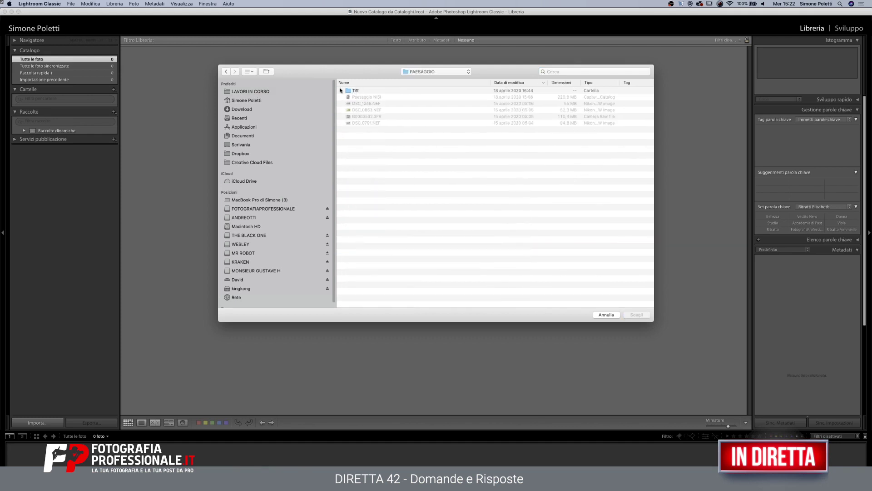
left_click(226, 71)
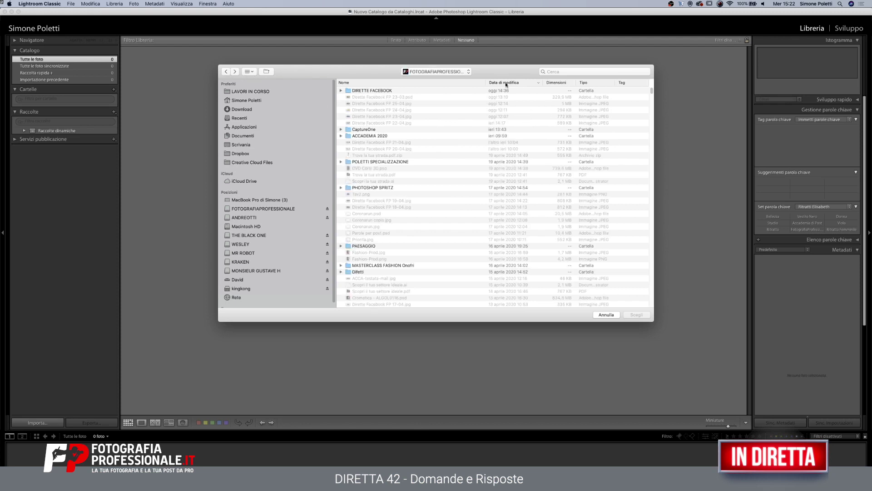
left_click(563, 73)
type("catalogo")
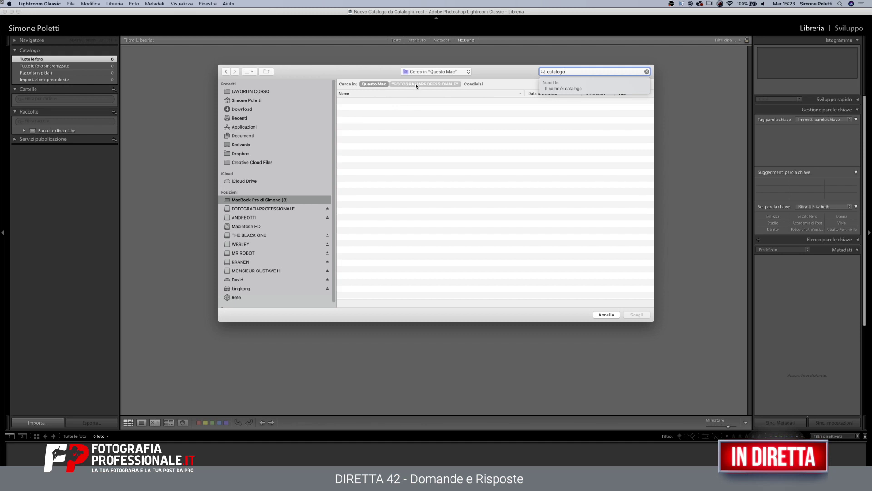
left_click(647, 72)
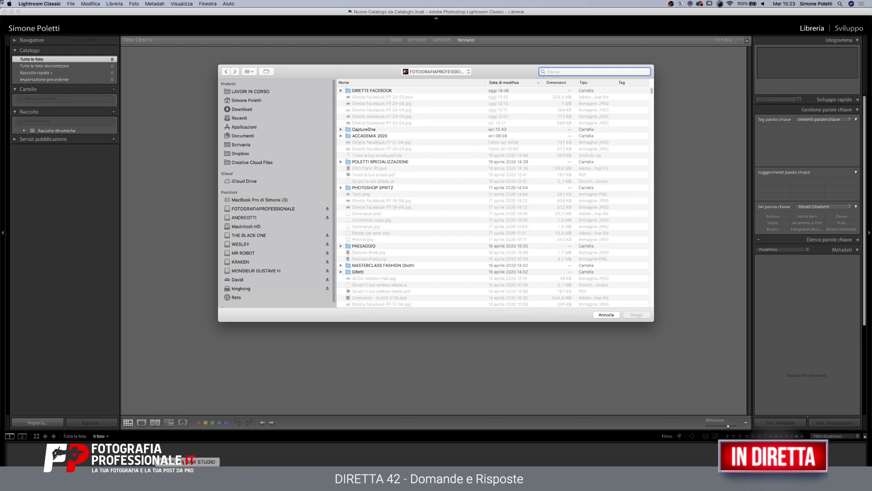
key("super+Tab")
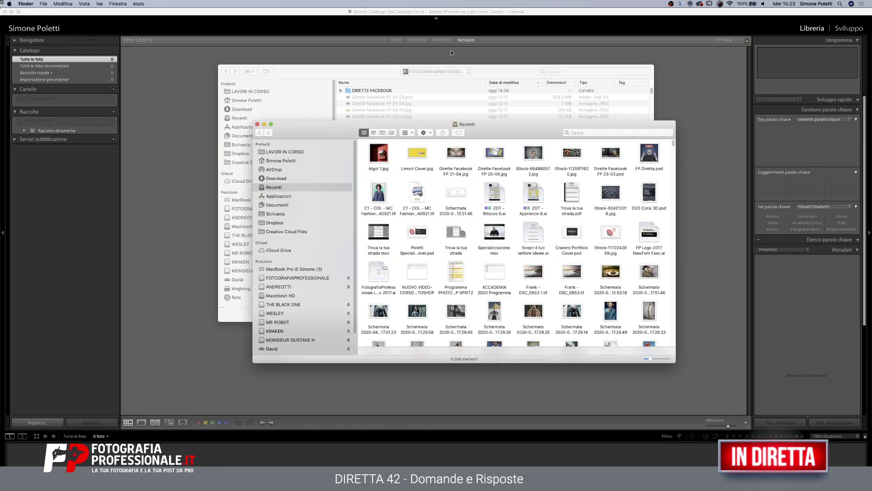
Search Finder Recents for 'lrcat' in list view, then clear the search
left_click(597, 131)
type("lrcta")
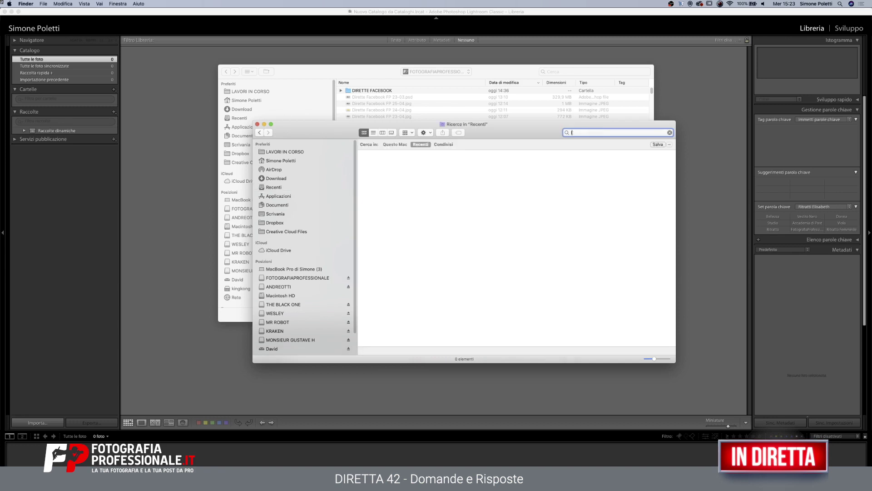
key("BackSpace")
key("BackSpace")
type("at")
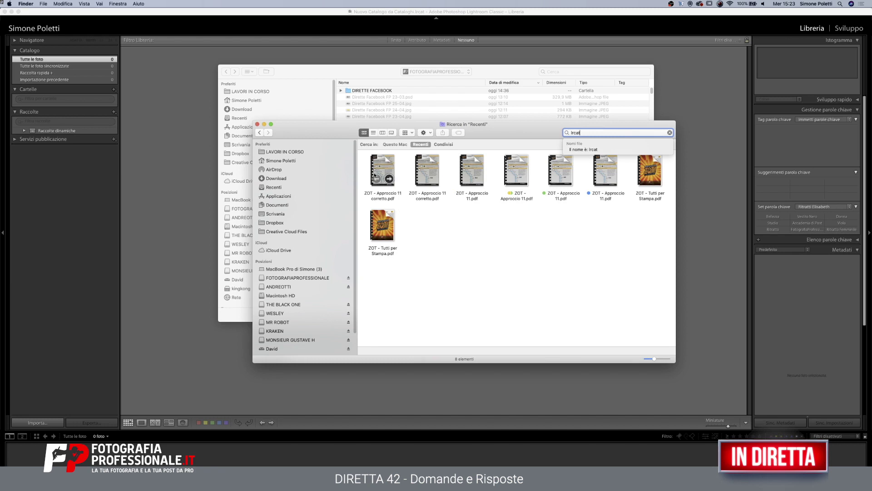
left_click(373, 133)
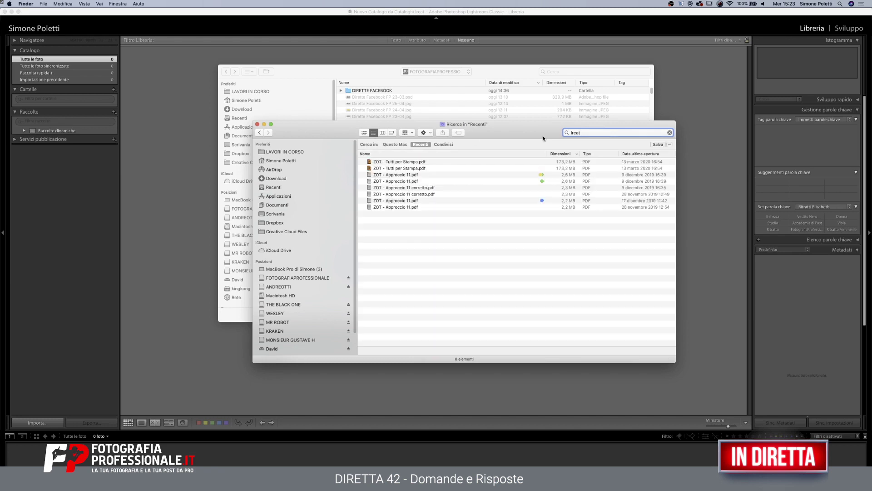
left_click(670, 133)
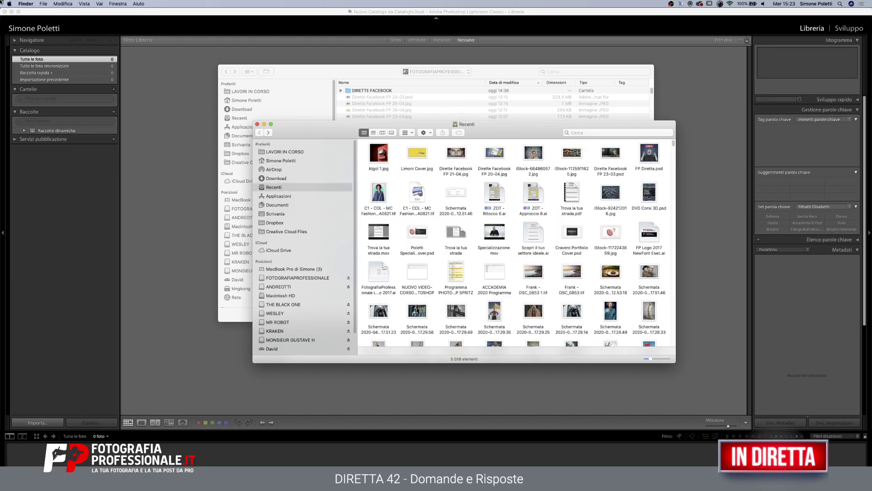
Return to Lightroom, cancel the file chooser and show its File menu
left_click(21, 3)
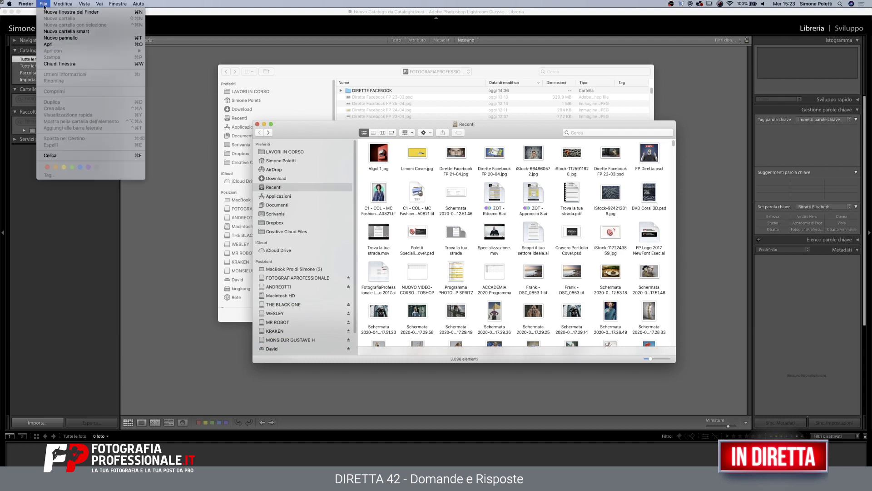
left_click(123, 79)
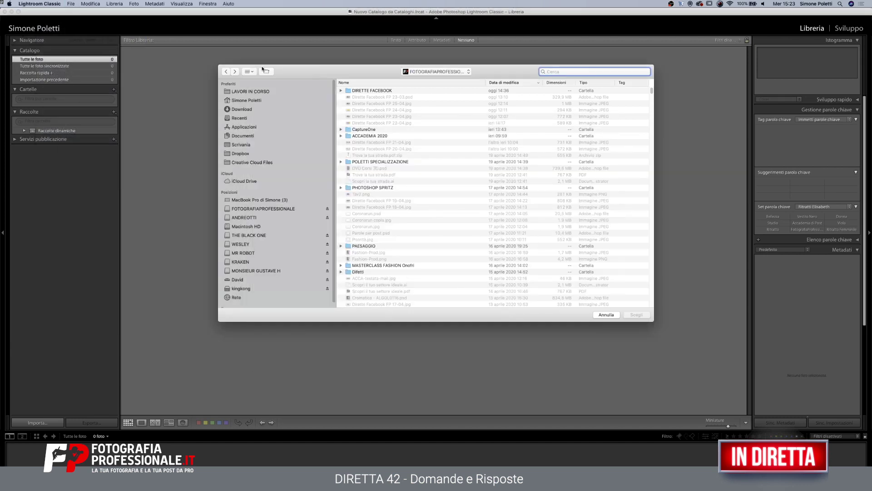
left_click(604, 314)
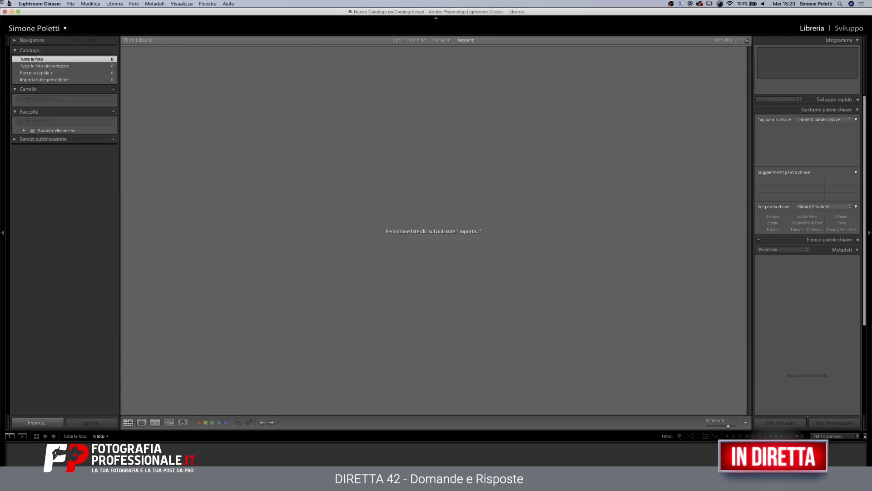
left_click(71, 3)
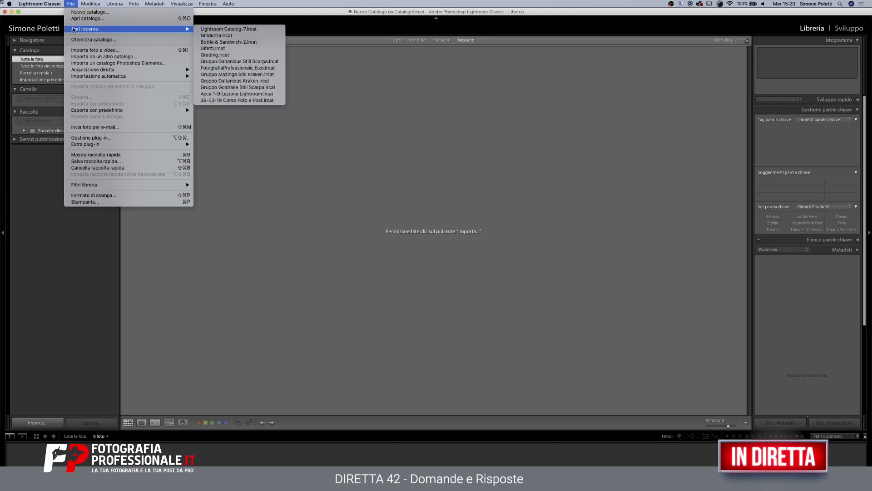
left_click(48, 4)
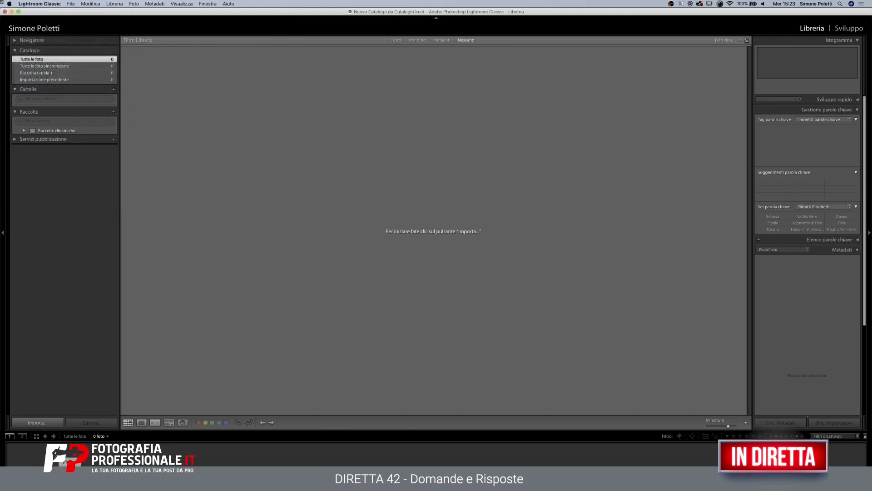
left_click(69, 3)
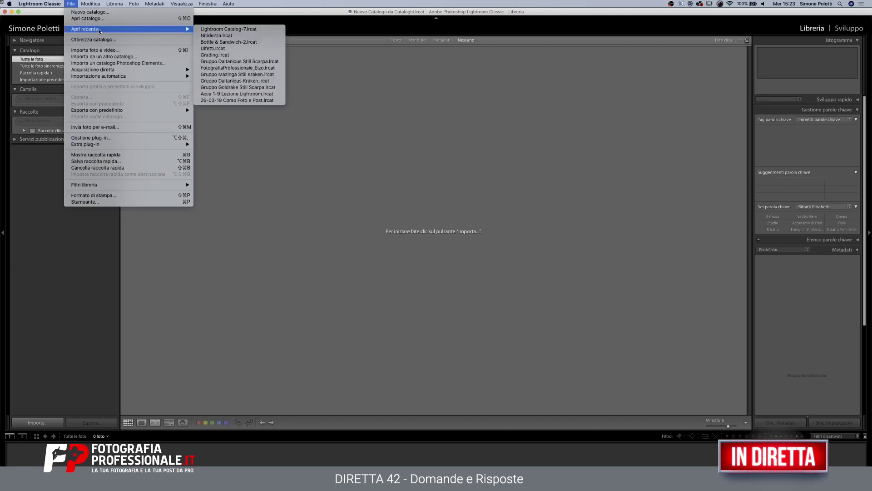
left_click(98, 57)
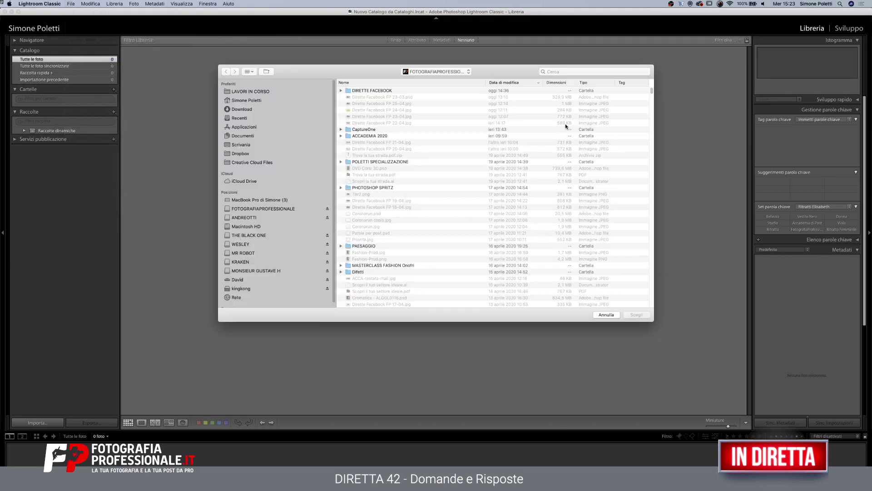
left_click(564, 72)
type("lightroo")
type("m catalog")
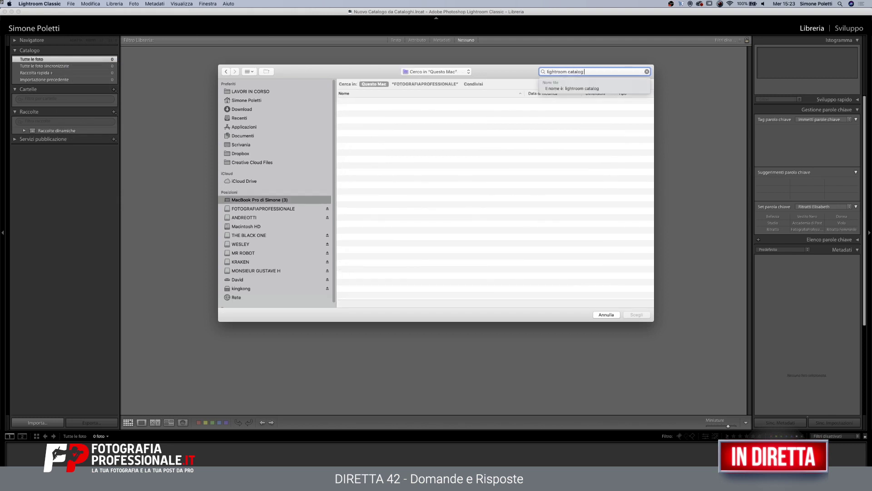
type(" -7")
key("BackSpace")
key("BackSpace")
key("BackSpace")
triple_click(592, 72)
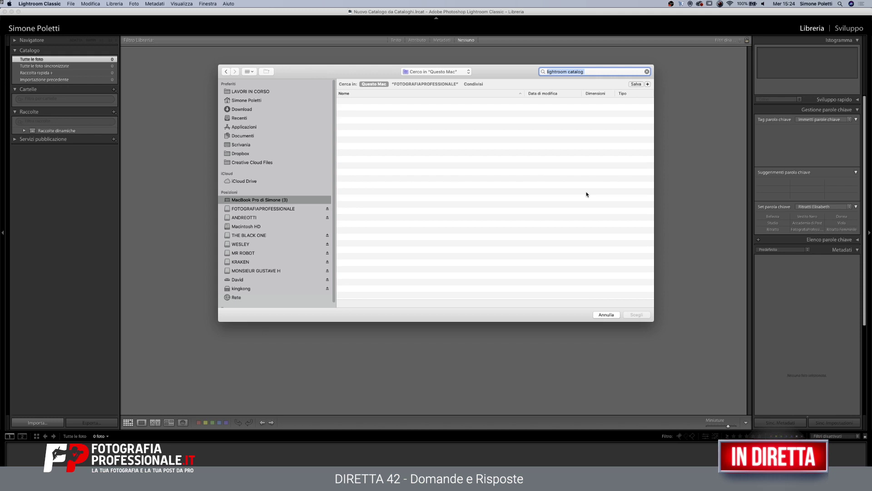
left_click(605, 315)
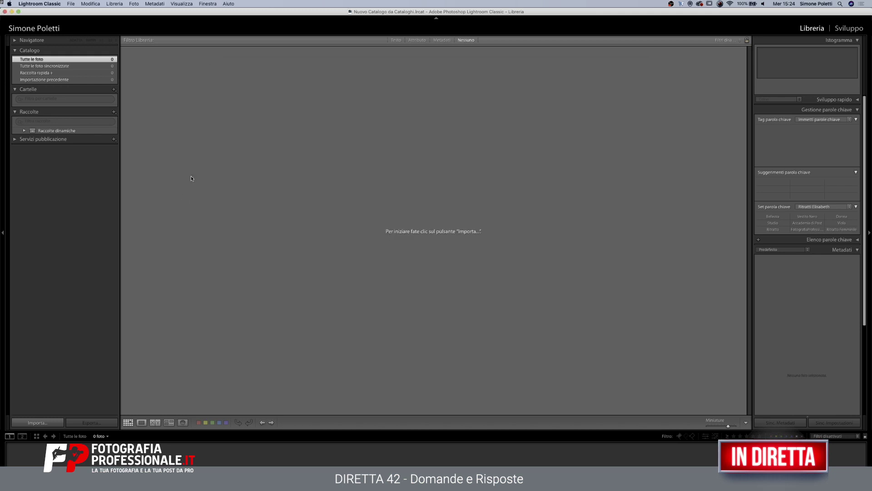
left_click(70, 3)
mouse_move(84, 29)
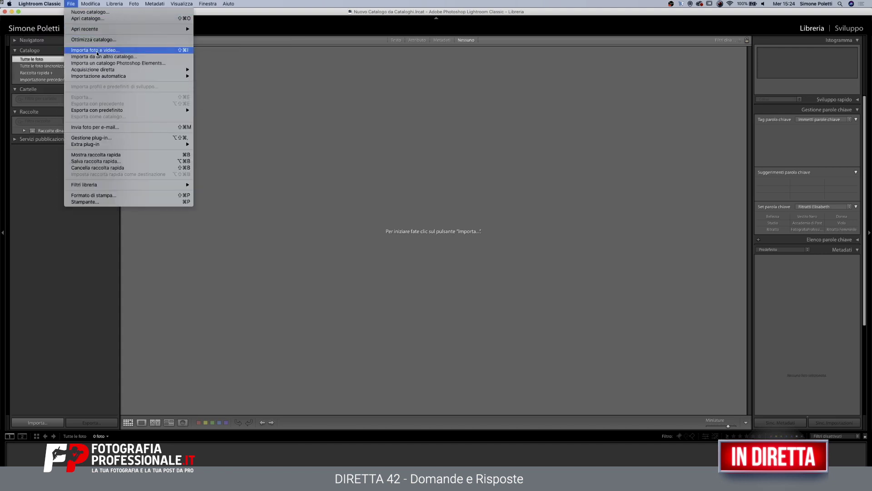
left_click(98, 56)
left_click(579, 72)
type("bot")
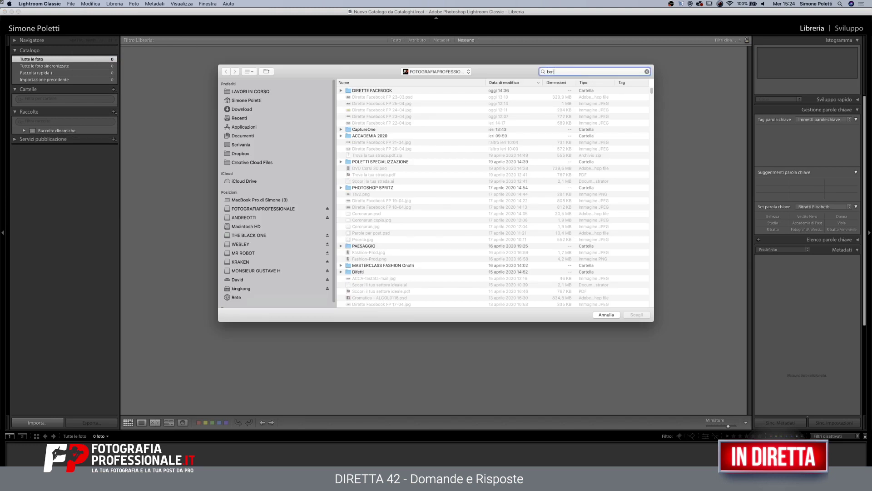
type("tle")
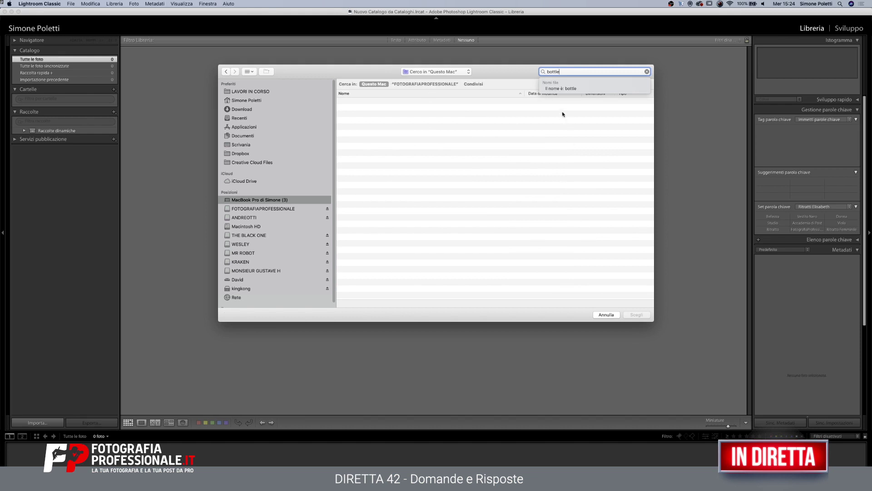
left_click(545, 197)
left_click(606, 314)
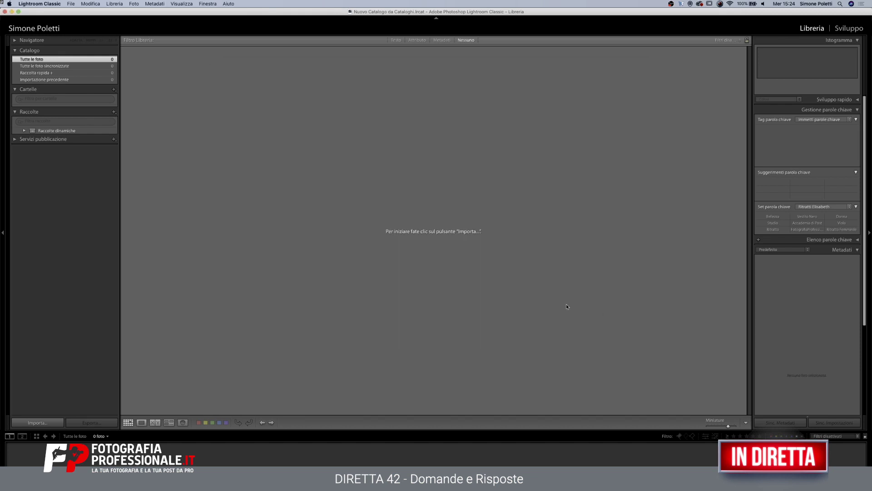
left_click(70, 5)
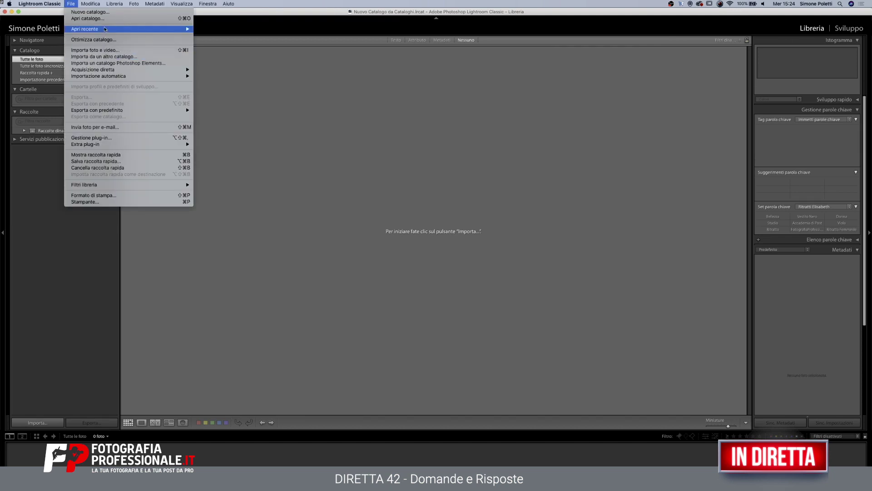
Reopen the recent Lightroom Catalog-7.lrcat and relaunch Lightroom with it
left_click(238, 30)
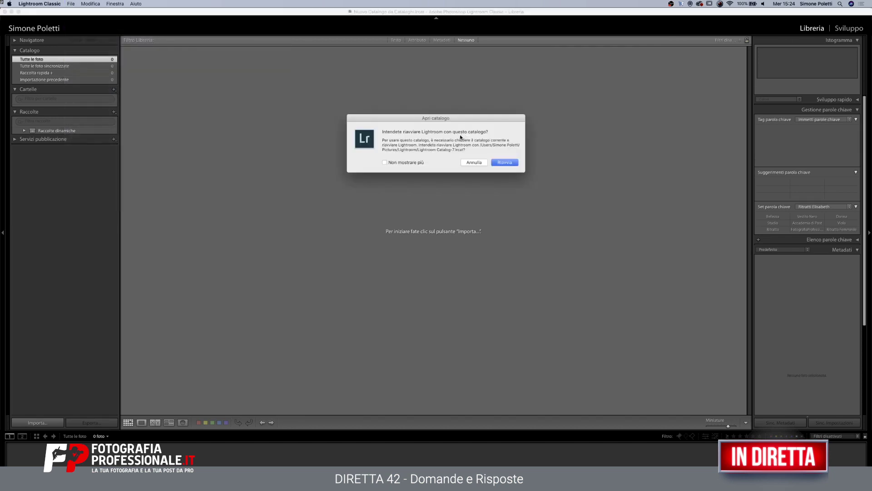
left_click(503, 163)
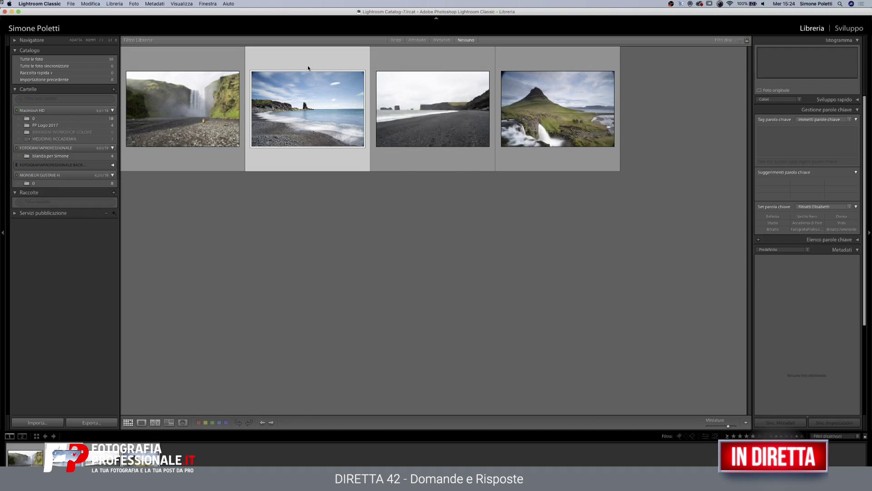
mouse_move(307, 109)
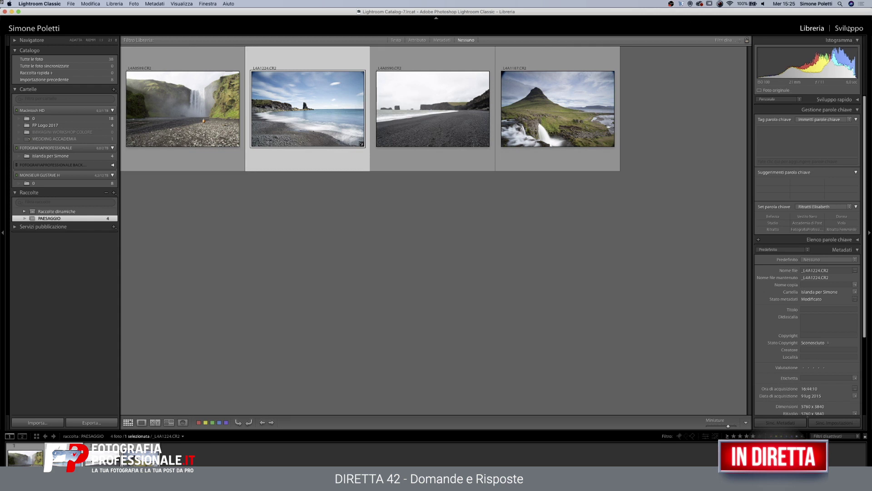
Open the sea-stack beach photo in Develop and zoom to 1:1 on the sea stack
left_click(849, 28)
mouse_move(871, 325)
left_mouse_down()
mouse_move(868, 374)
mouse_move(871, 290)
left_mouse_up()
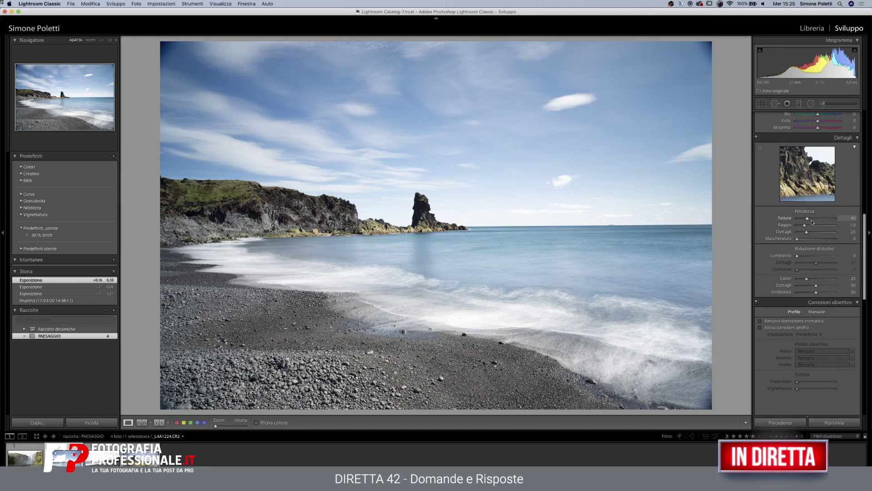
left_click(345, 217)
left_click(345, 217)
Drop Nitidezza sharpening to 0, restore it to 40, and zoom back out
left_click_drag(808, 218, 797, 218)
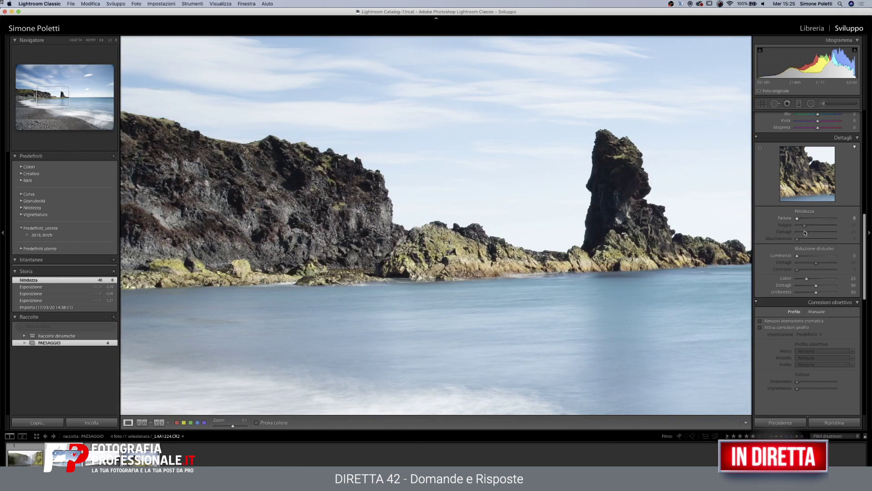
left_click(847, 217)
type("10")
key("Return")
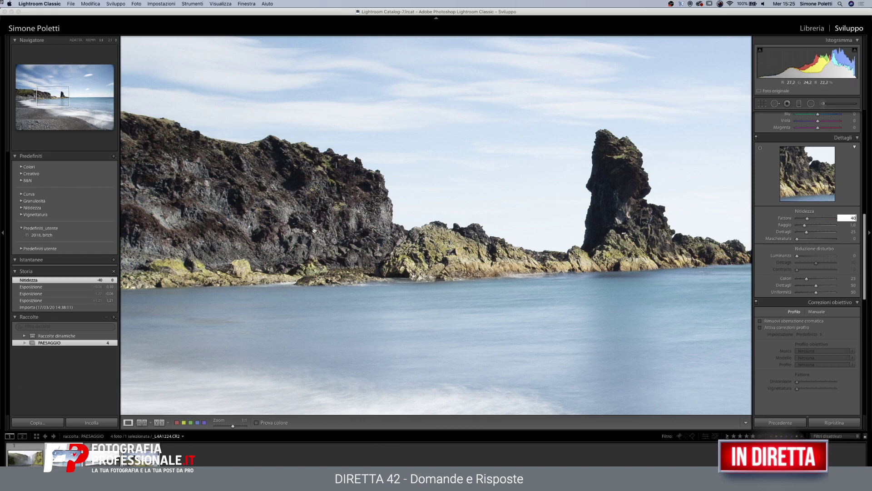
key("Return")
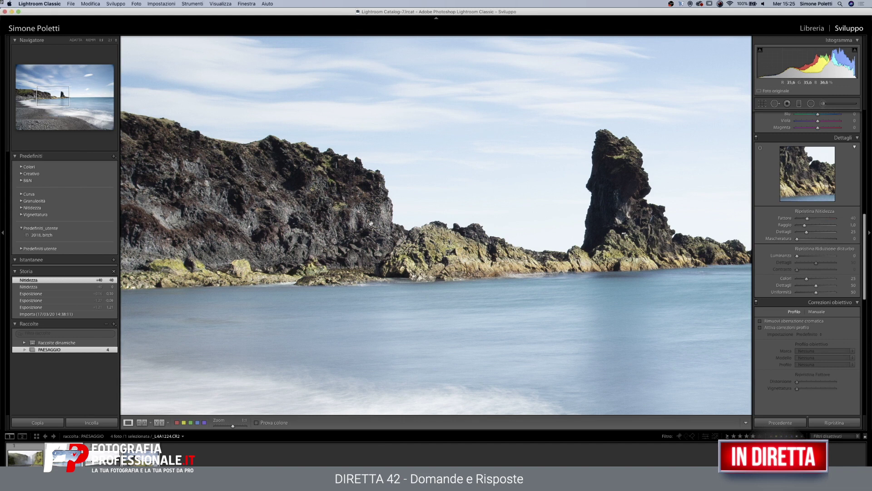
left_click(367, 253)
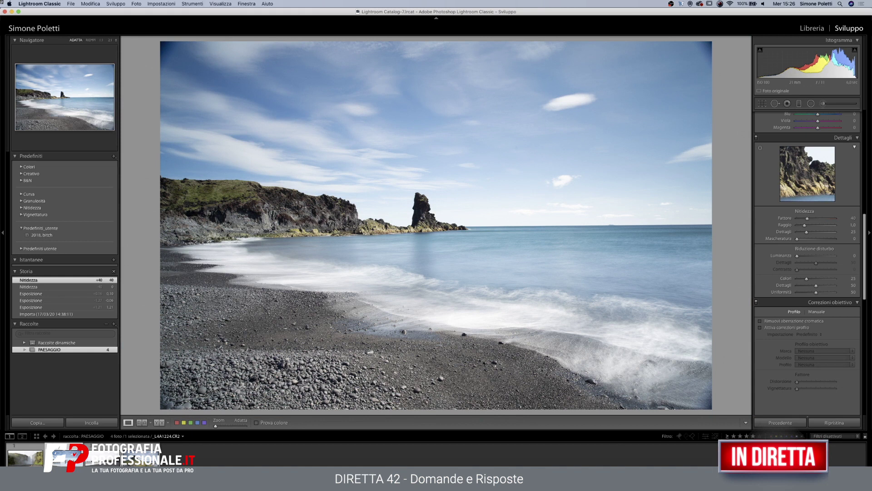
key("super+Tab")
left_click(593, 133)
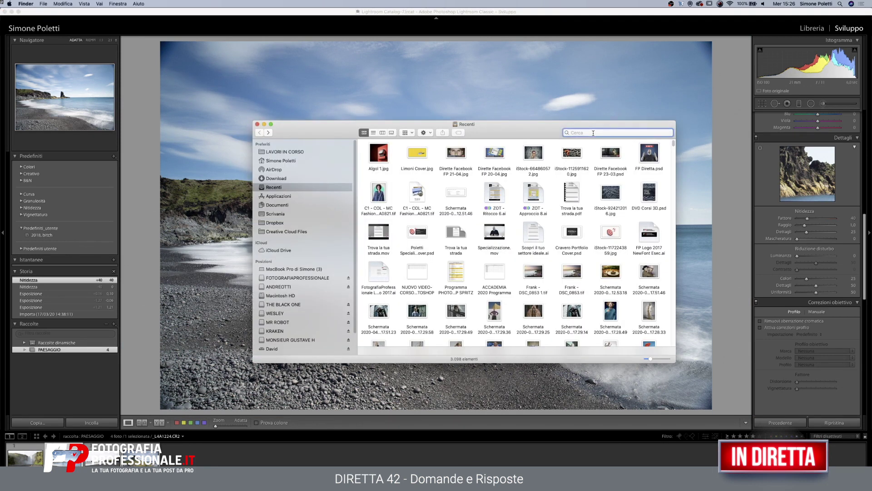
Enlarge the Finder window and search the whole Mac for 'lightroom catalog'
type("lightroom cata")
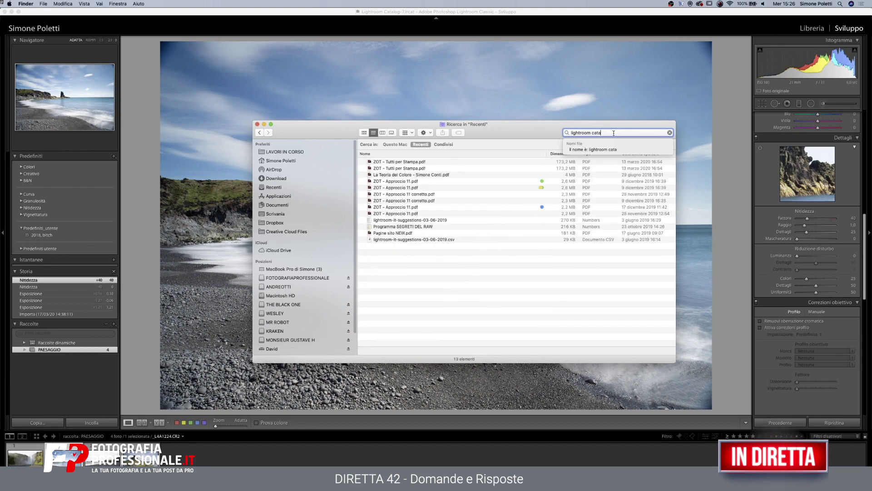
key("BackSpace")
key("BackSpace")
key("BackSpace")
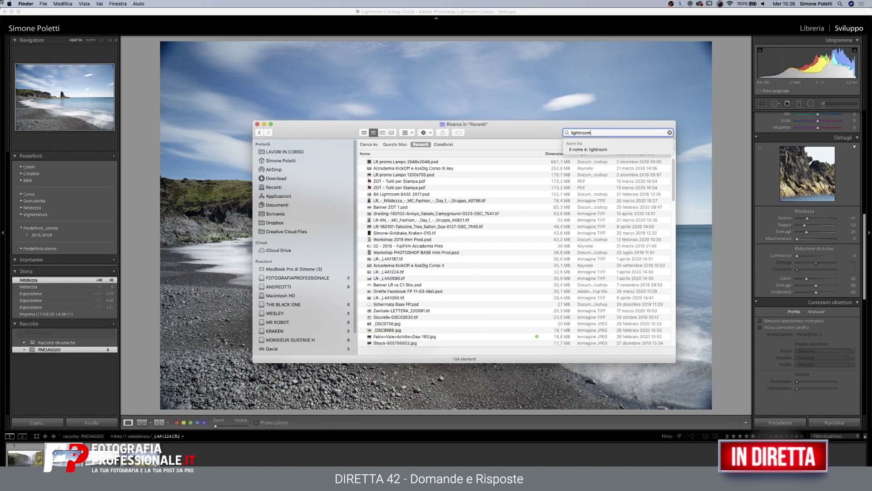
left_click_drag(503, 138, 458, 118)
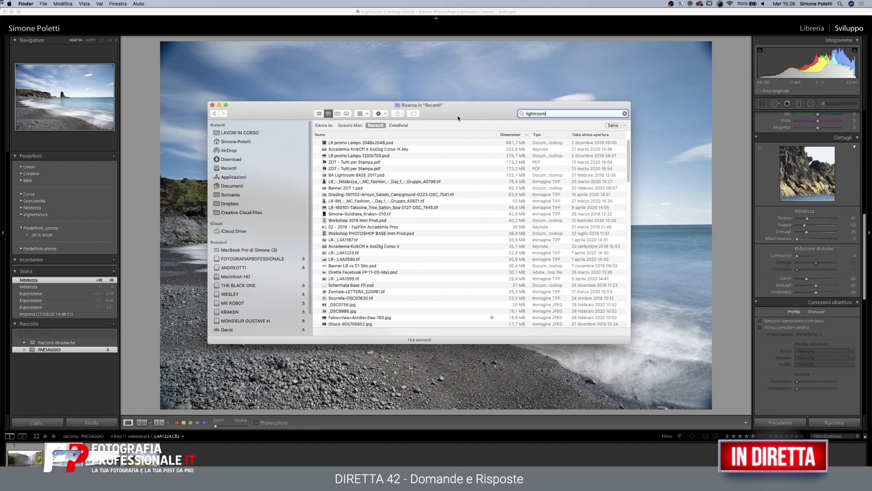
left_click_drag(631, 343, 741, 402)
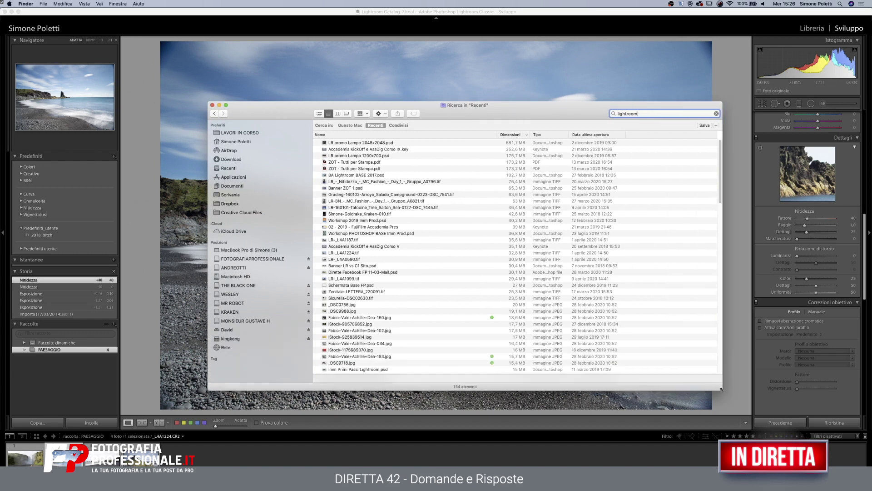
left_click(350, 125)
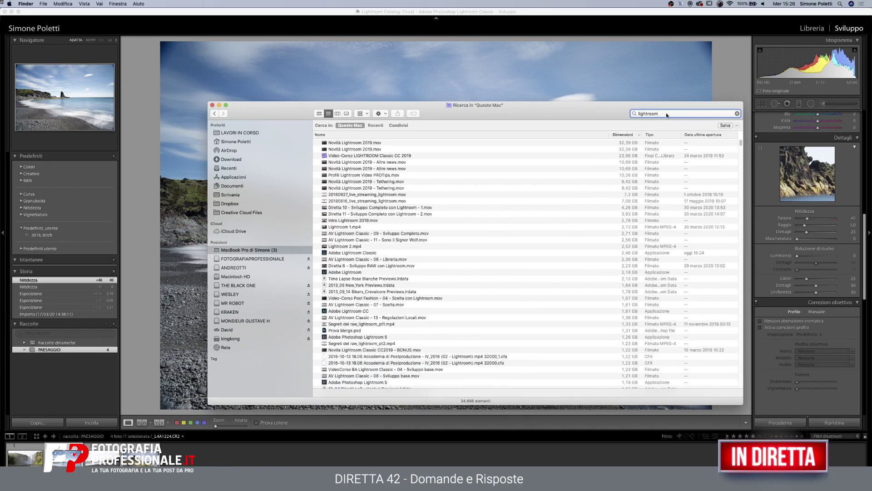
type(" catalog")
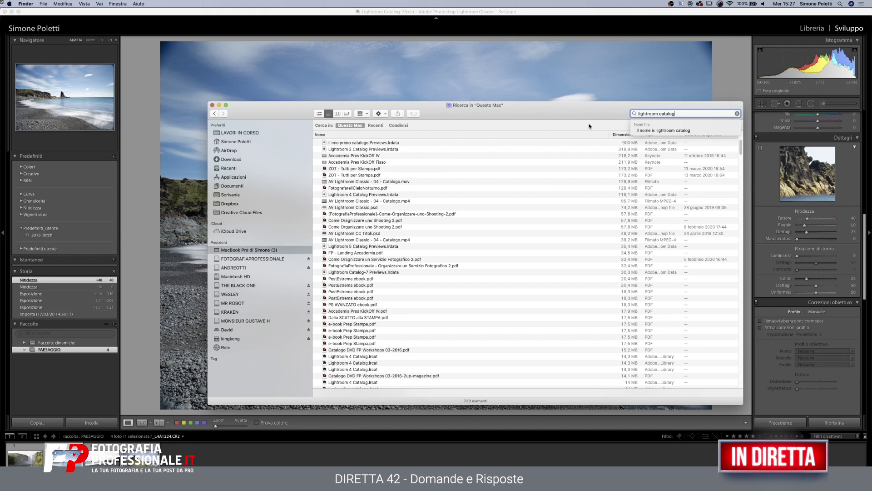
Sort results by last opened date and select Lightroom Catalog-7.lrcat
left_click(393, 148)
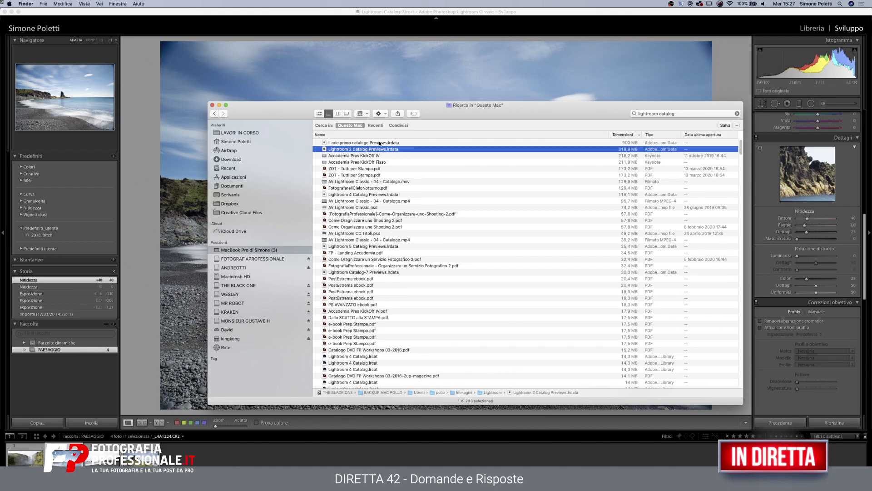
left_click(702, 134)
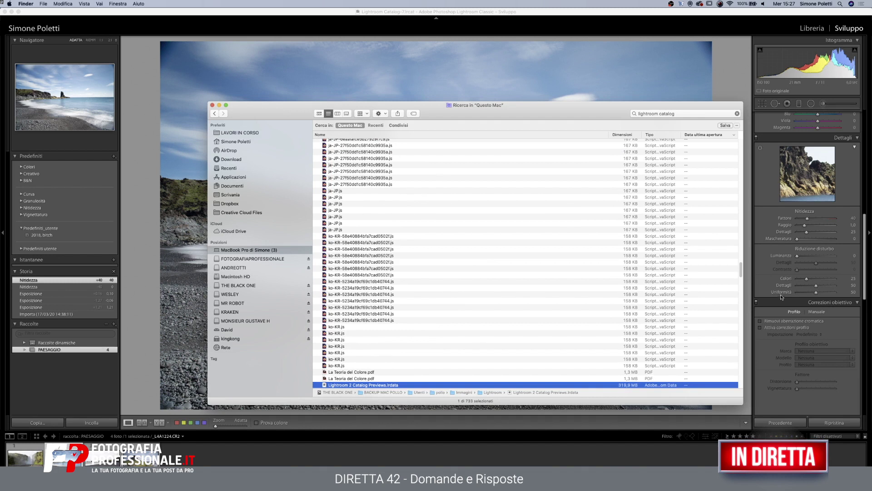
left_click_drag(741, 269, 711, 136)
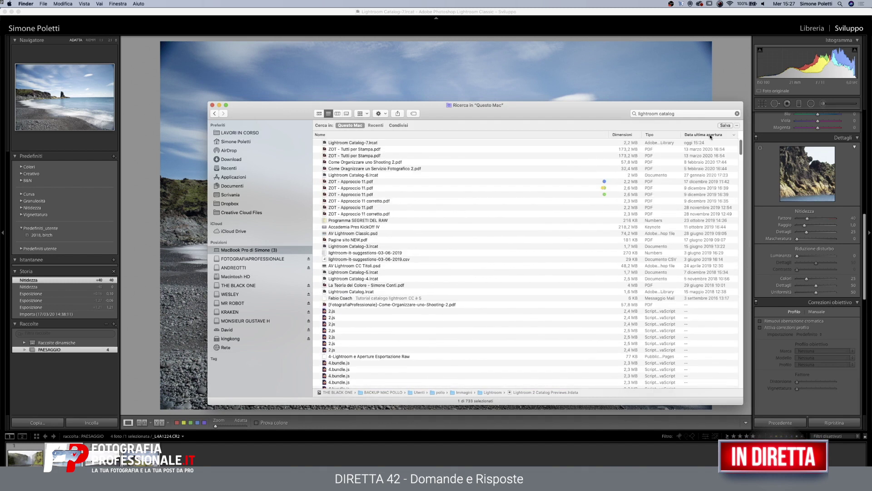
left_click(340, 142)
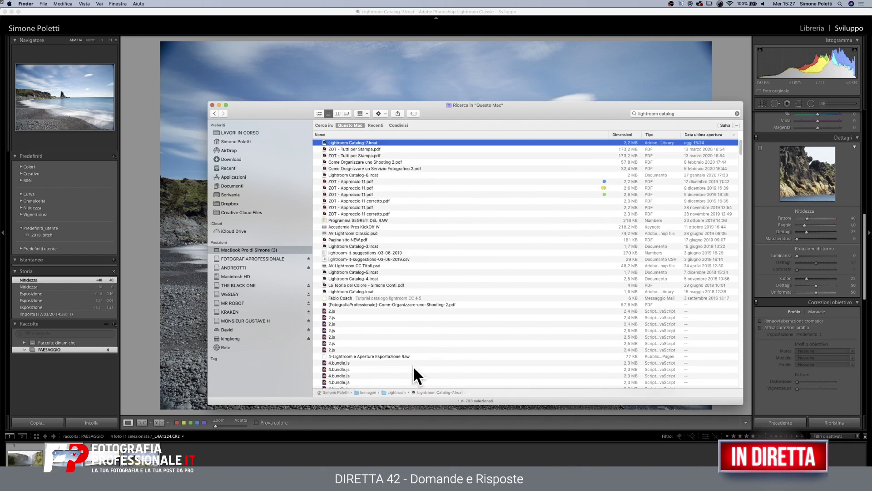
Close Finder and reopen the empty Nuovo Catalogo da Cataloghi.lrcat from Apri recente
left_click(212, 105)
left_click(43, 4)
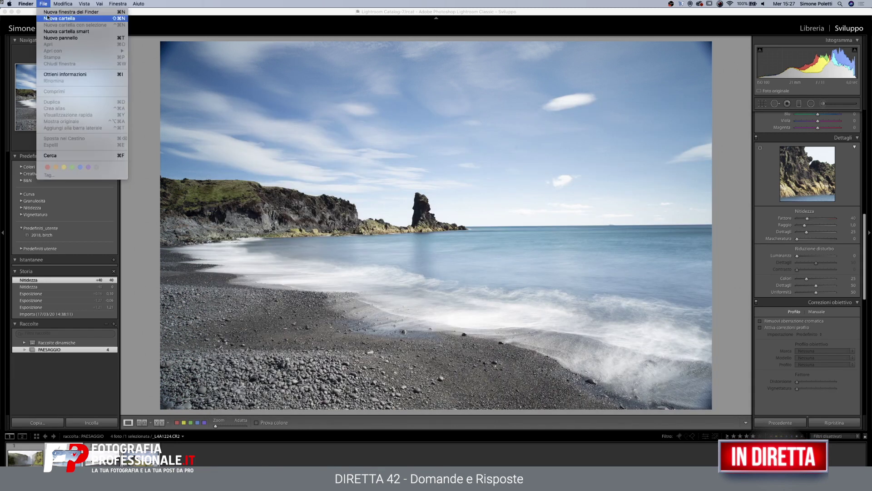
left_click(126, 29)
left_click(68, 3)
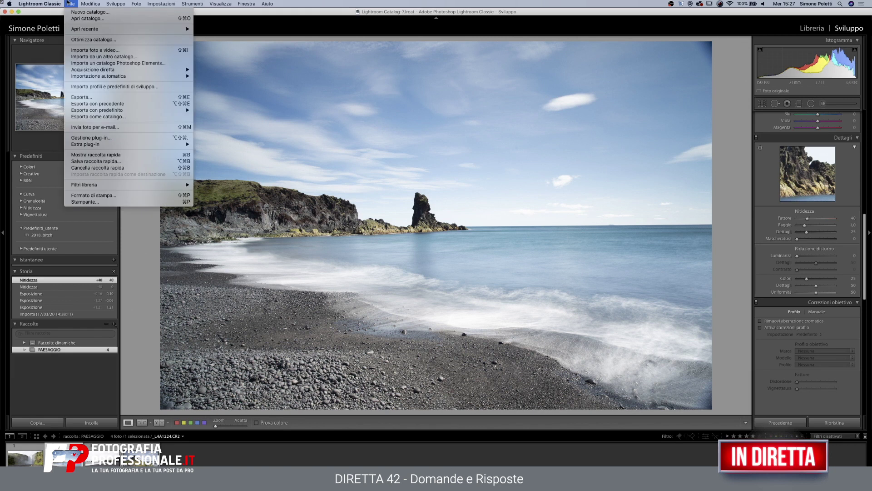
mouse_move(102, 28)
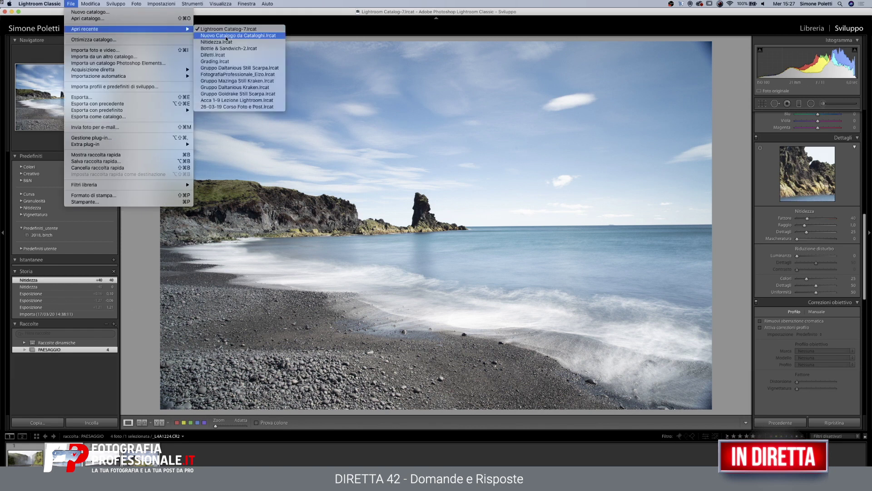
left_click(226, 36)
left_click(507, 168)
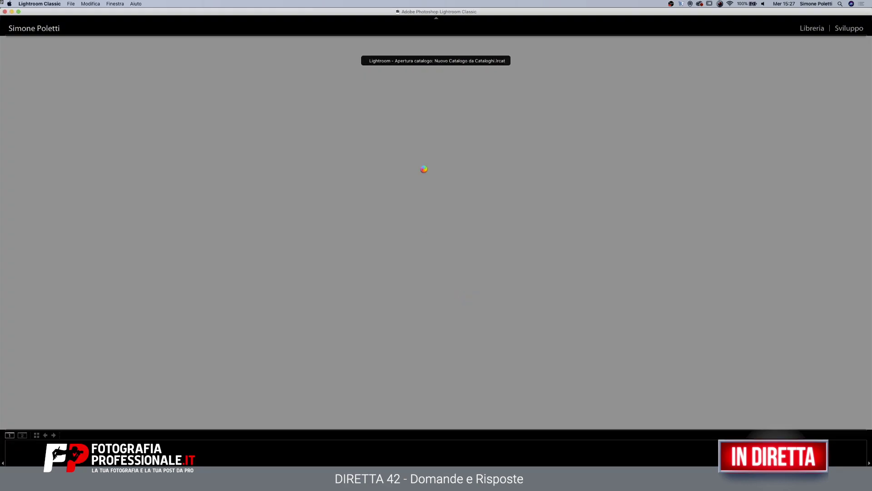
left_click(72, 3)
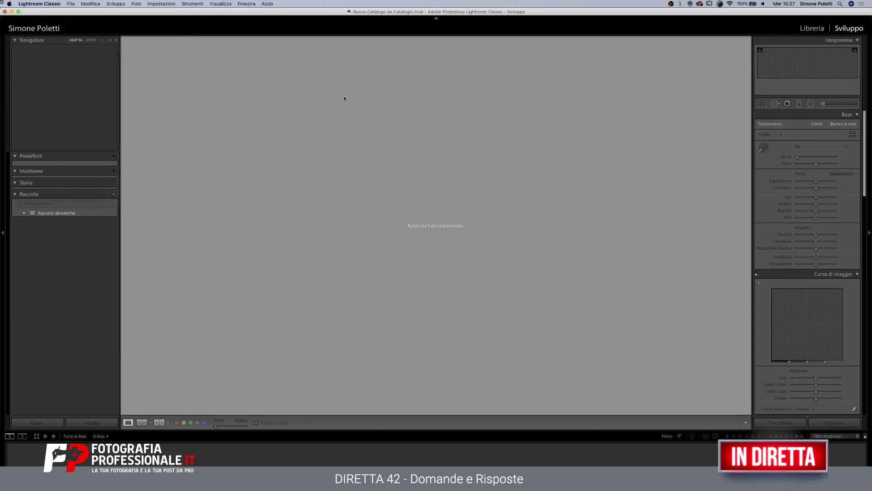
left_click(73, 4)
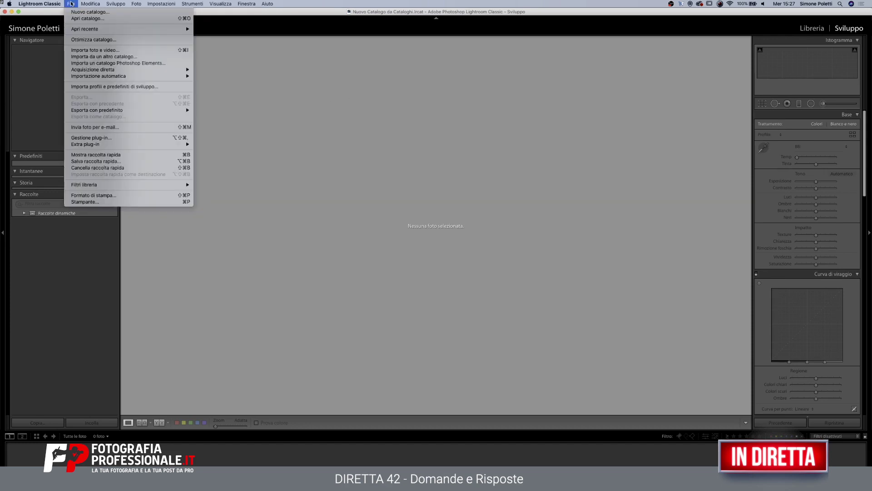
Choose Lightroom Catalog-7.lrcat from Home > Immagini > Lightroom as the catalog to import from
left_click(77, 56)
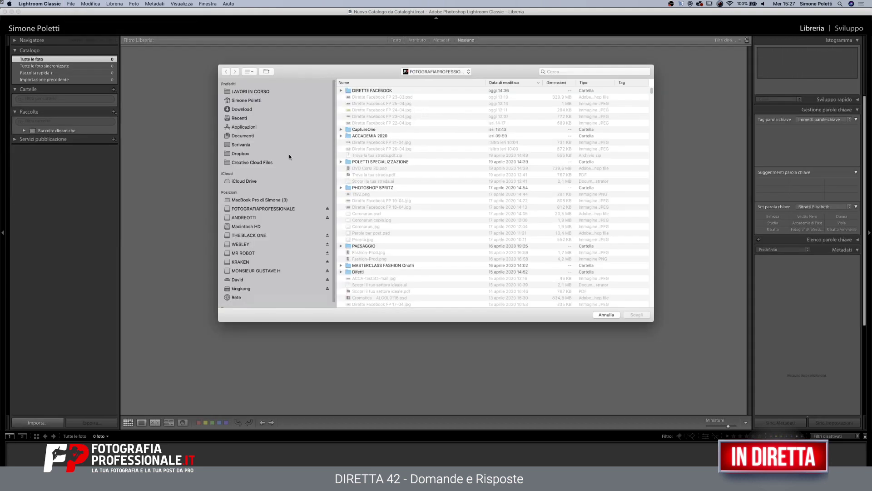
left_click(243, 101)
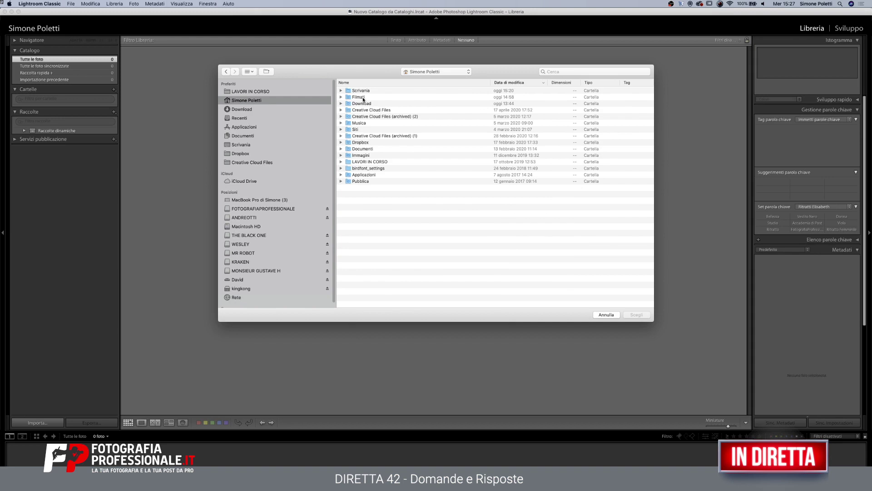
double_click(360, 156)
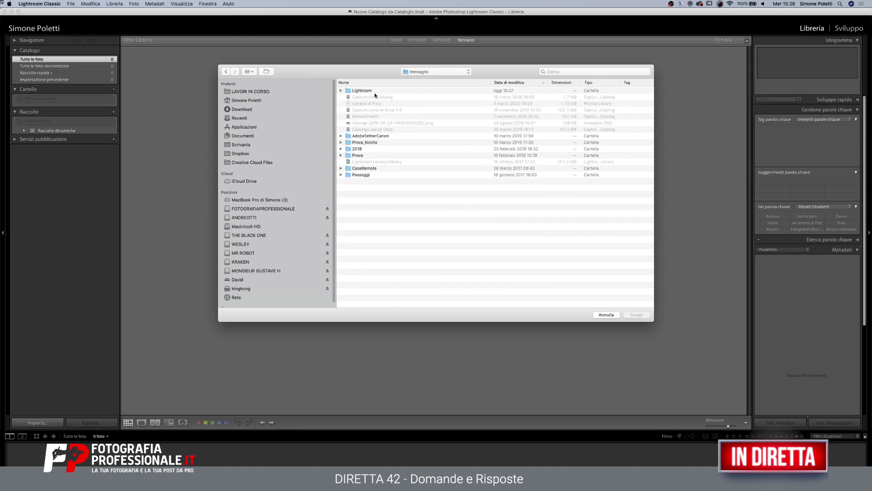
double_click(362, 91)
left_click(400, 91)
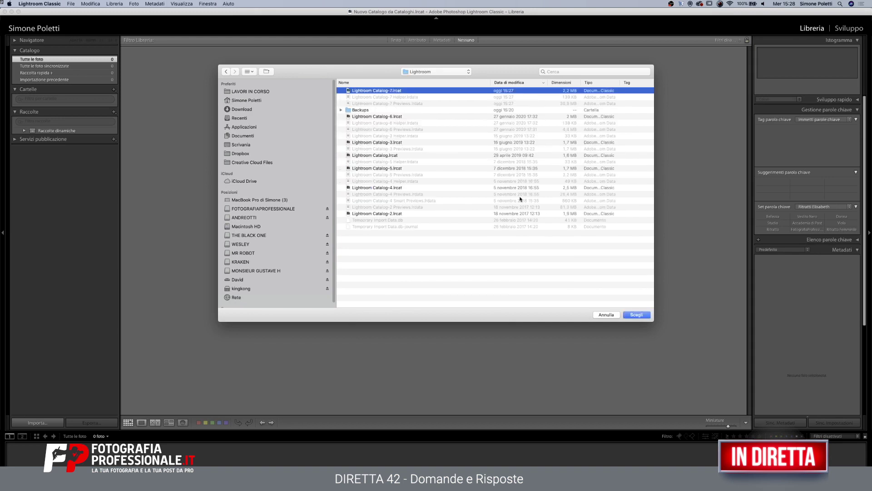
left_click(637, 315)
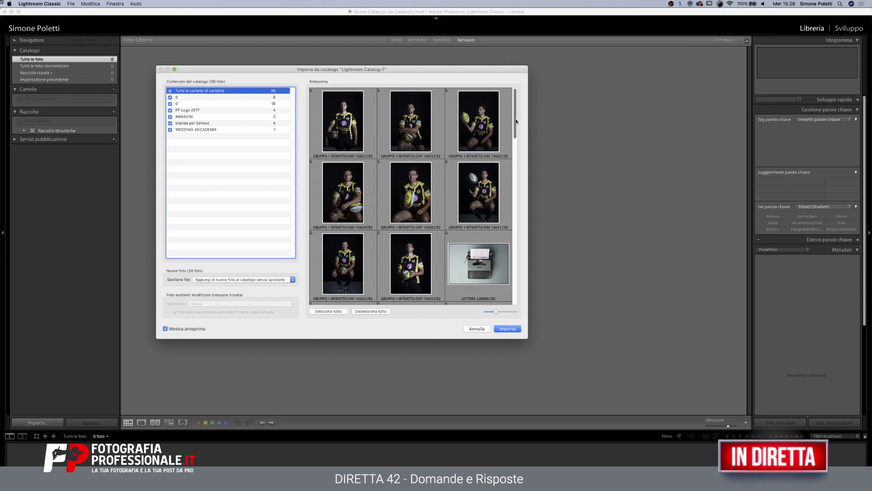
Deselect all source folders, tick only Islanda per Simone, and import its four photos
left_click_drag(516, 121, 514, 291)
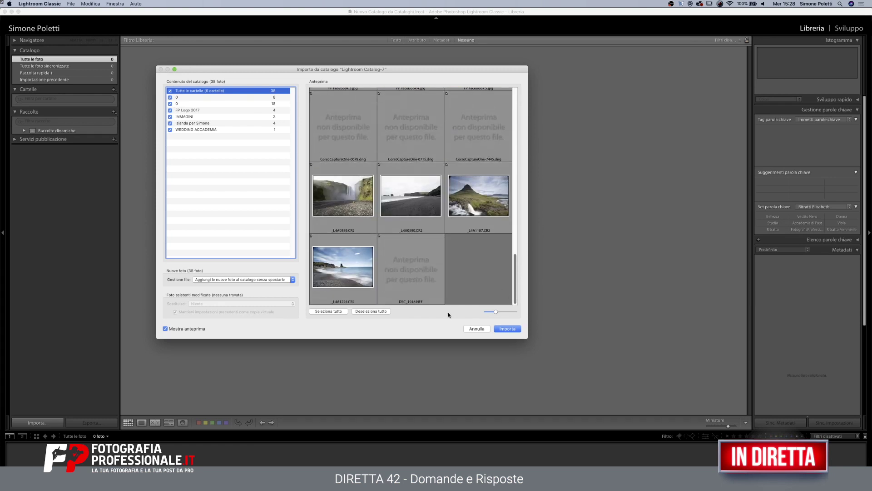
left_click(372, 311)
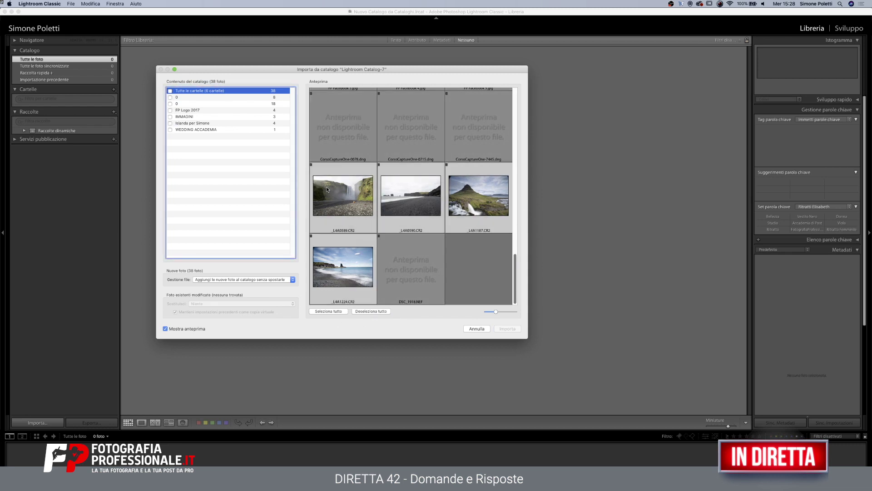
left_click(311, 165)
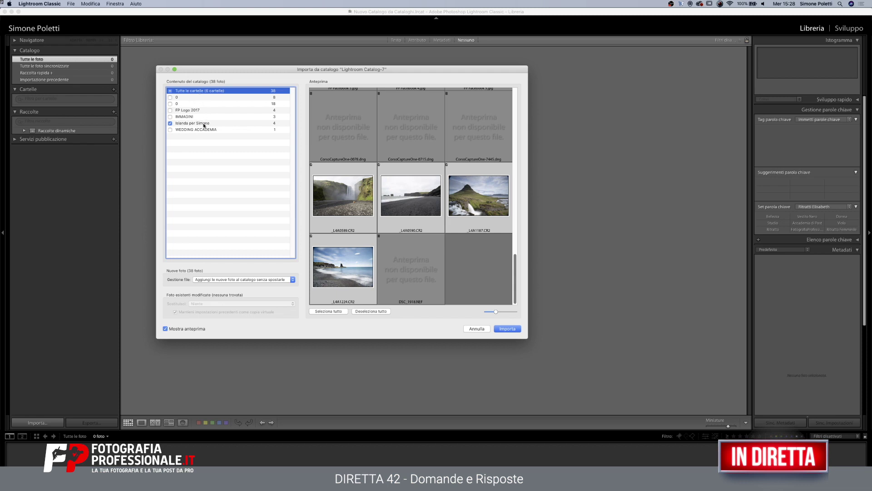
left_click(509, 330)
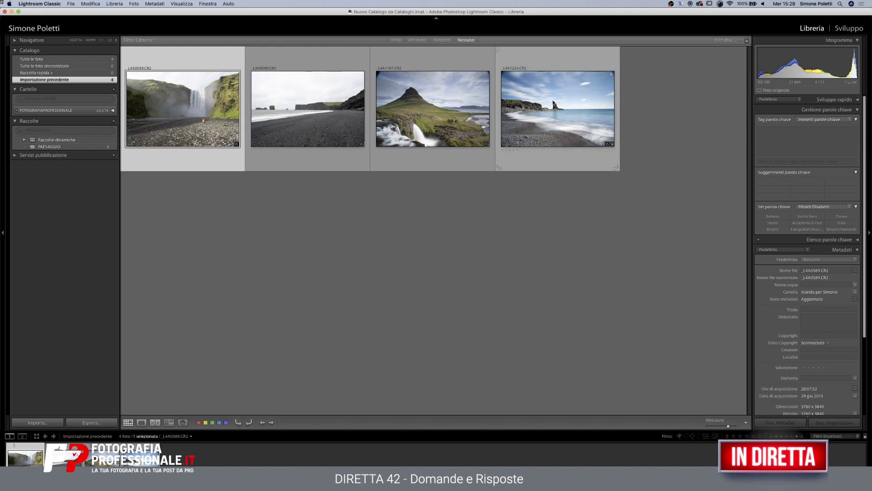
mouse_move(558, 109)
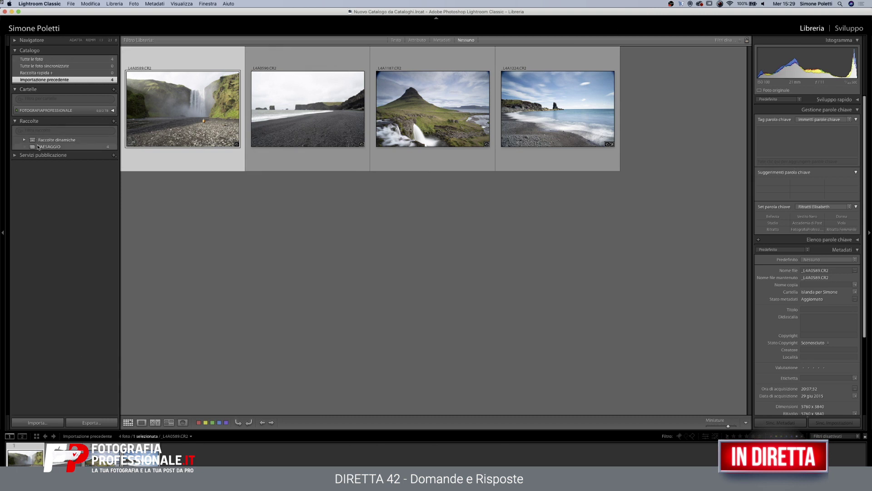
Expand FOTOGRAFIAPROFESSIONALE, show Islanda per Simone's photos and reveal that folder with Mostra nel Finder
left_click(44, 111)
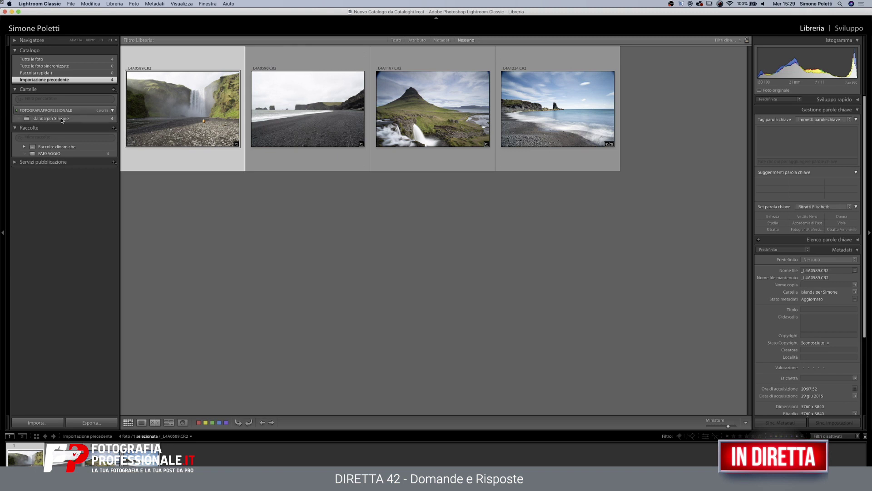
left_click(64, 119)
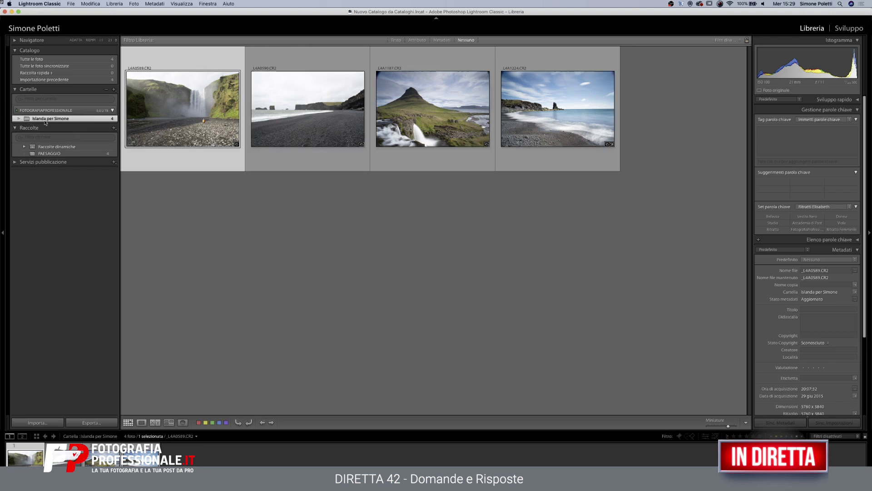
right_click(45, 120)
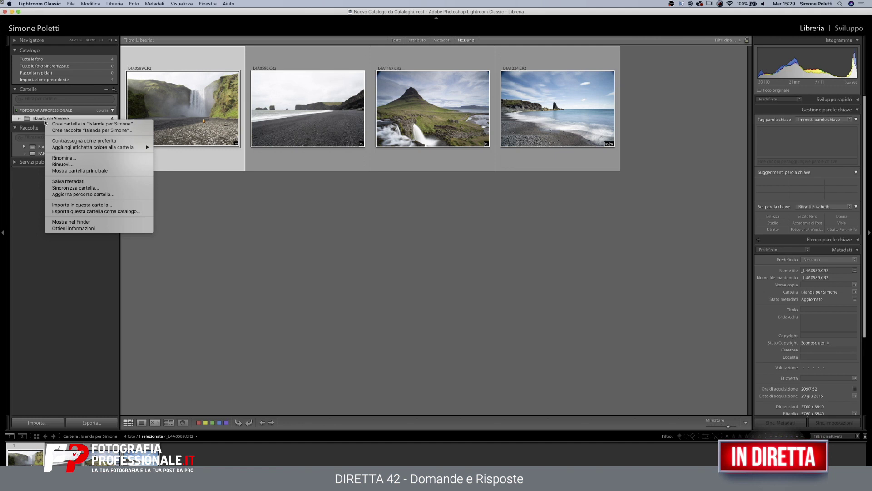
left_click(72, 222)
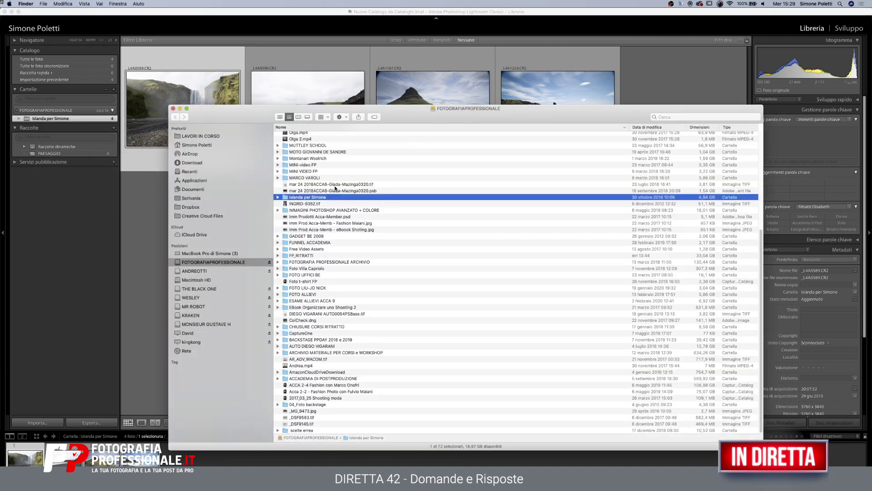
Browse Islanda per Simone as icons, try dragging _L4A1187.CR2 toward Scrivania, then close Finder
double_click(334, 198)
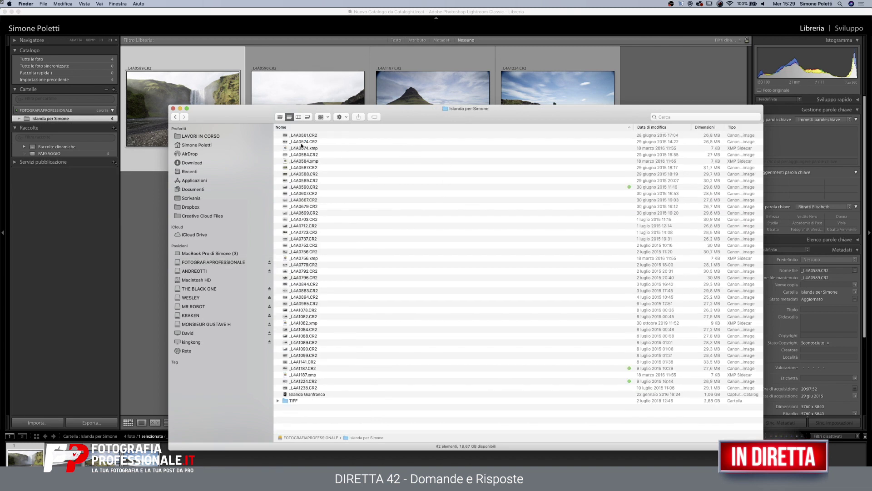
left_click(280, 117)
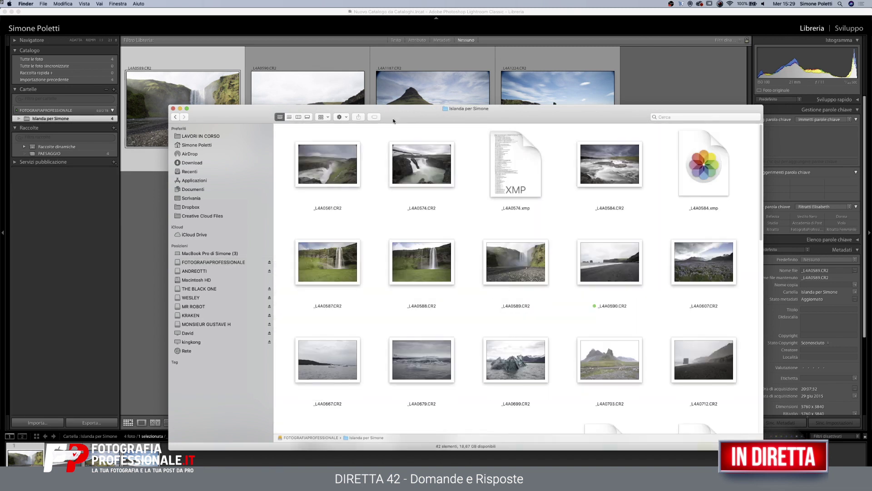
mouse_move(760, 230)
left_mouse_down()
mouse_move(760, 274)
mouse_move(695, 408)
left_mouse_up()
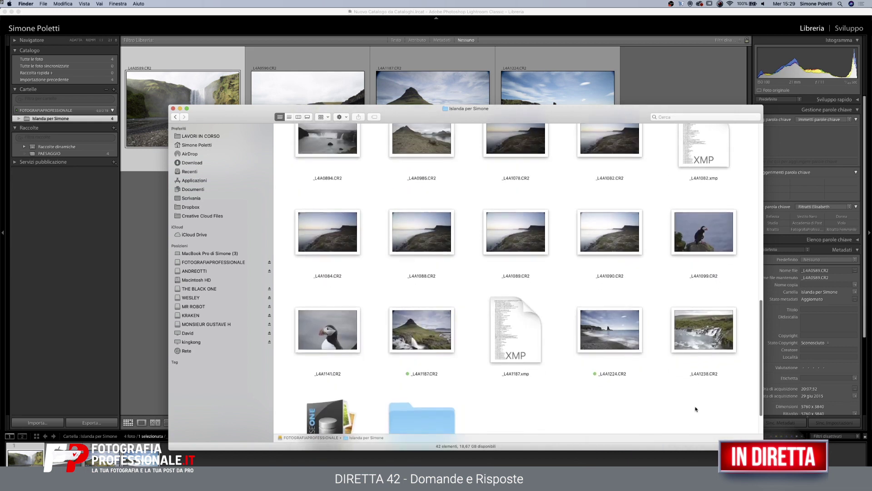
scroll(696, 409, "down", 1)
left_click_drag(429, 307, 204, 201)
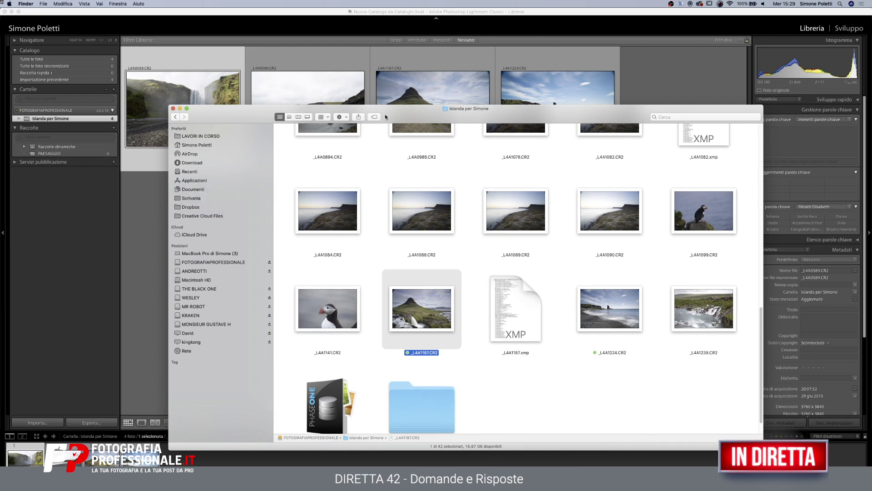
left_click(173, 108)
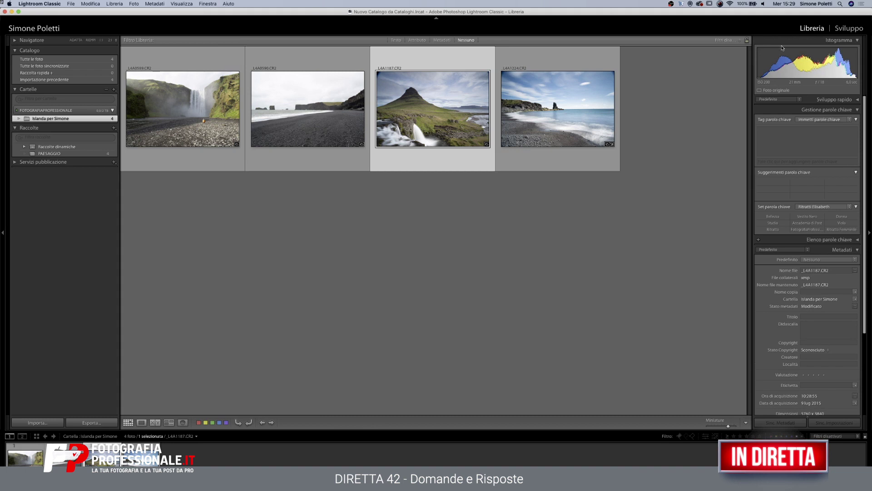
In Develop, move from the waterfall photo _L4A0589 to the Kirkjufell photo _L4A1187
left_click(849, 28)
left_click(821, 30)
left_click(195, 102)
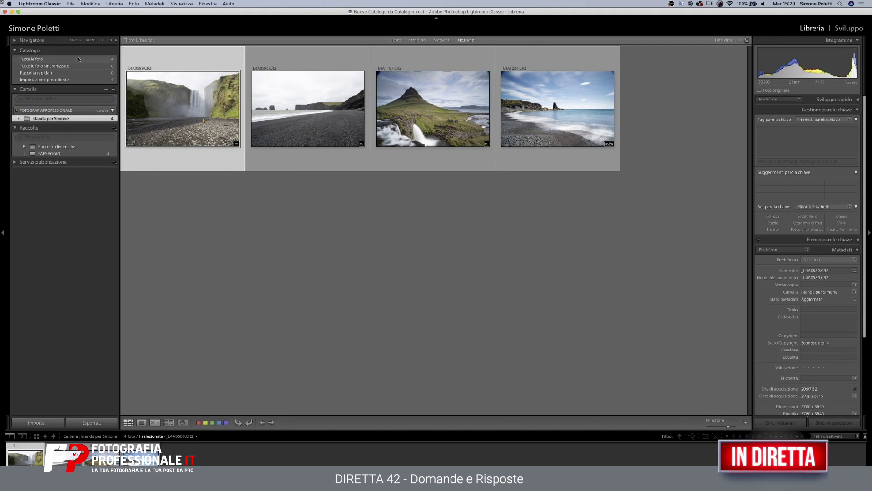
left_click(848, 28)
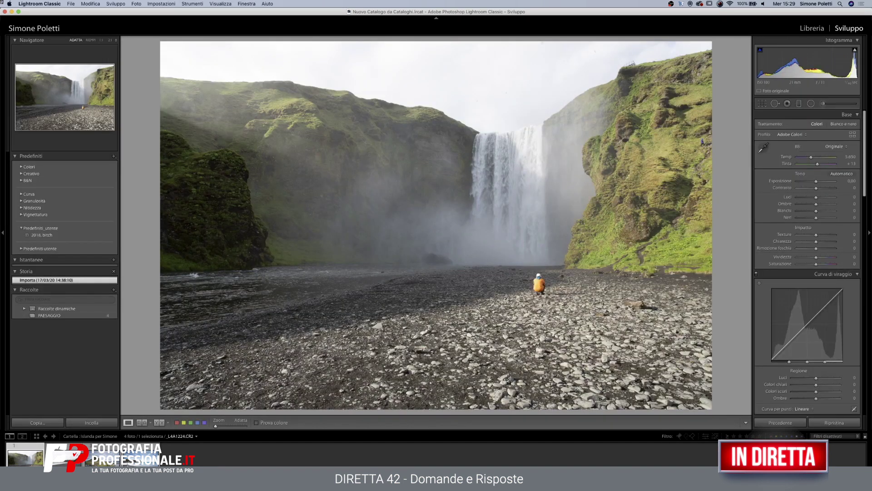
left_click(141, 454)
left_click(102, 455)
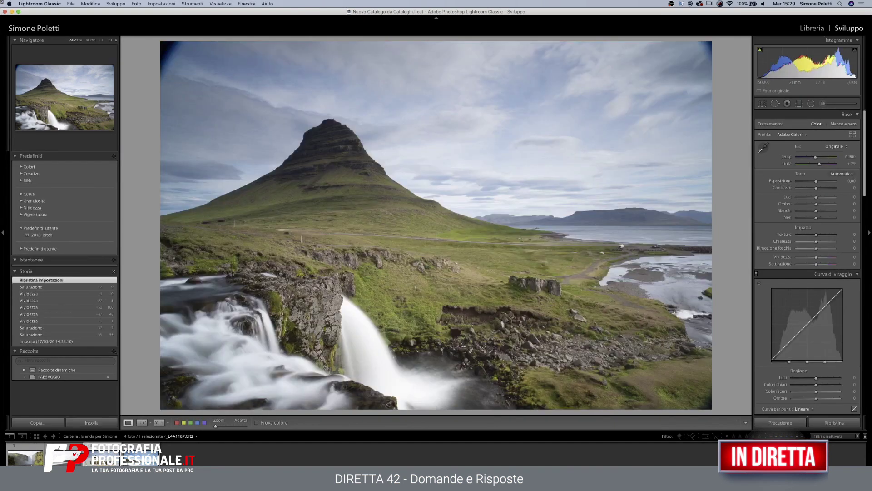
Dismiss Finder and slightly raise the Kirkjufell photo's Exposure
key("super+Tab")
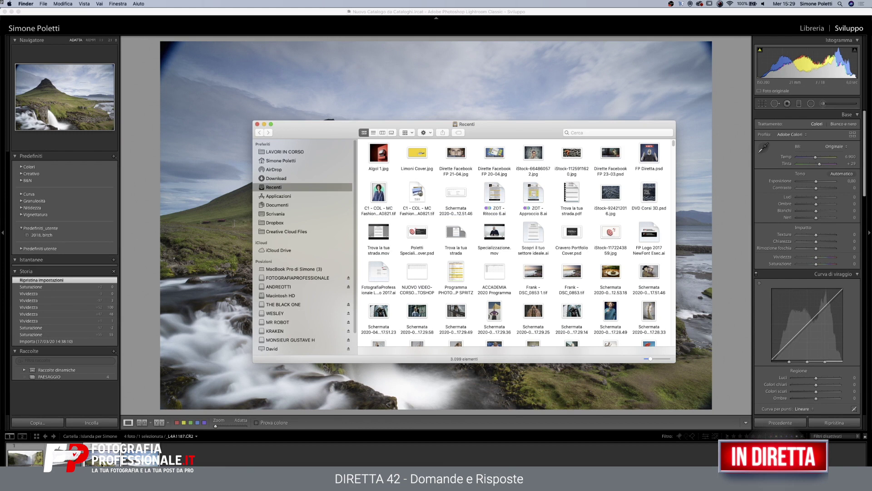
key("super+Tab")
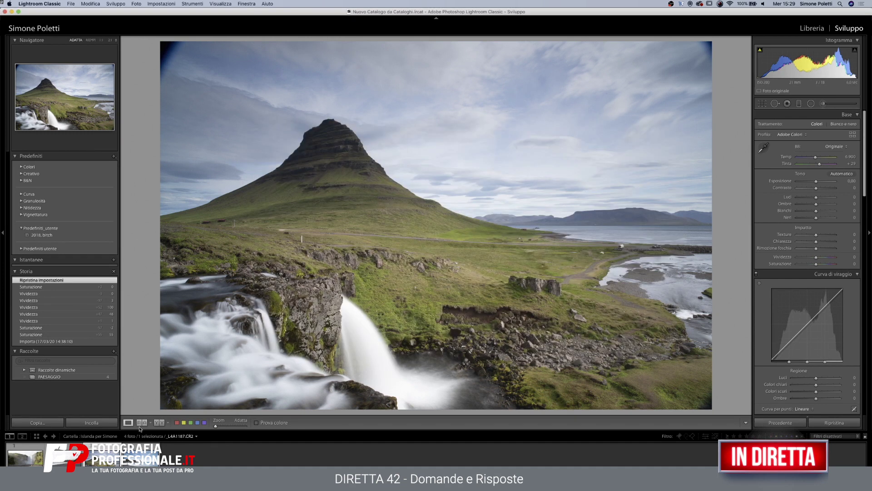
left_click(123, 454)
key("Left")
left_click_drag(816, 181, 817, 181)
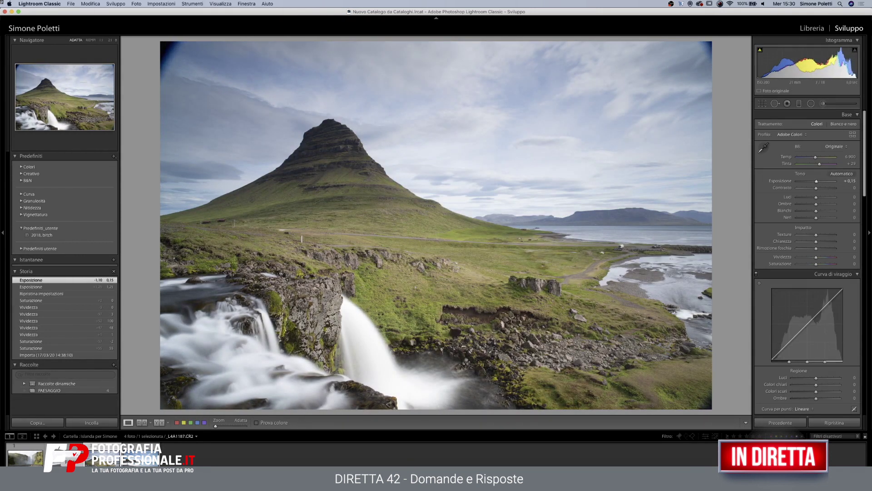
Close Finder Recenti, return to Library and reveal Islanda per Simone via Mostra nel Finder
key("super+alt+space")
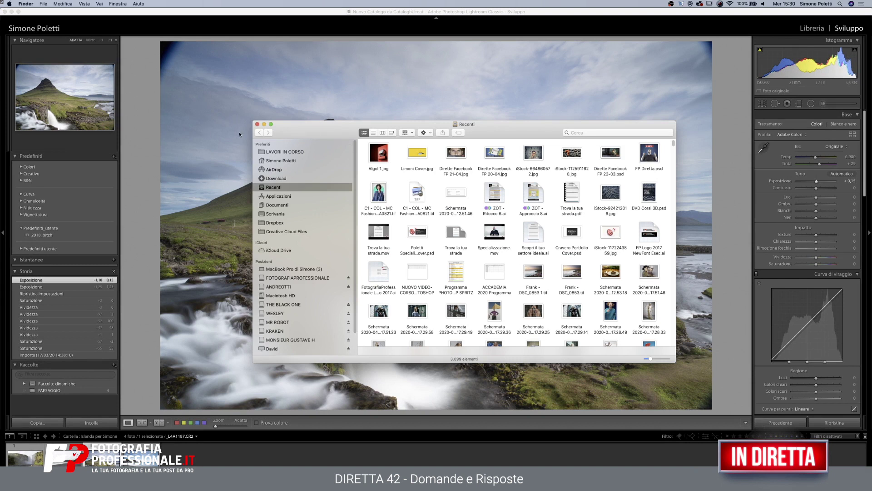
left_click(257, 124)
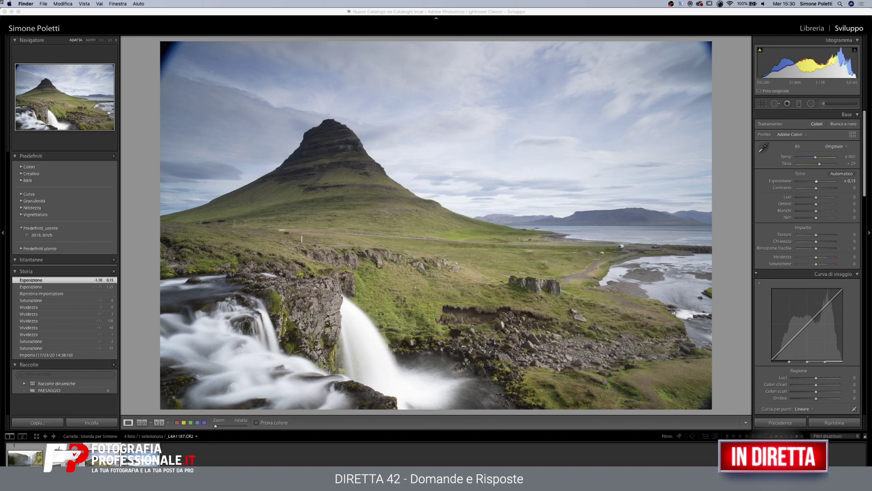
left_click(812, 28)
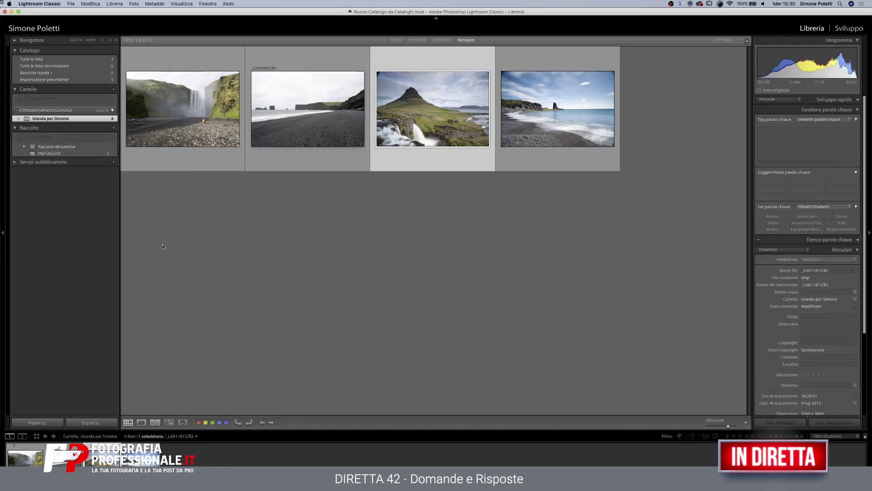
right_click(54, 118)
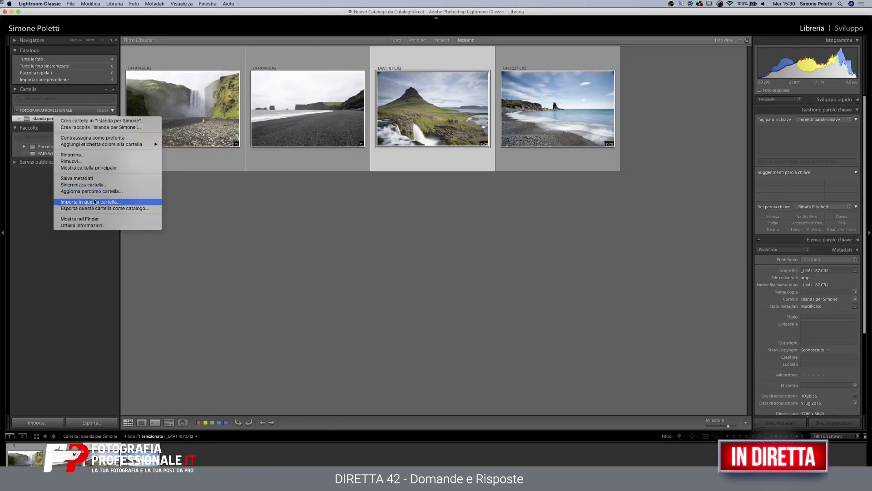
left_click(93, 219)
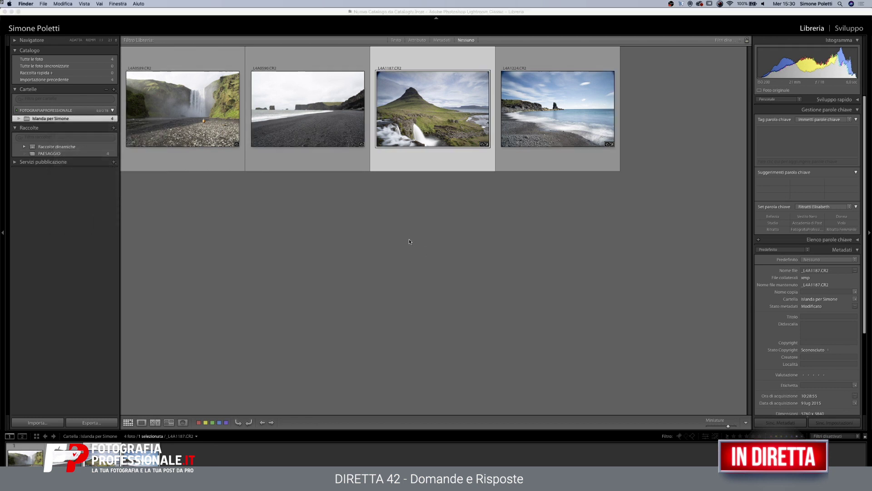
Move _L4A1187.CR2 from Islanda per Simone up into FOTOGRAFIAPROFESSIONALE in column view, then close Finder
left_click(290, 117)
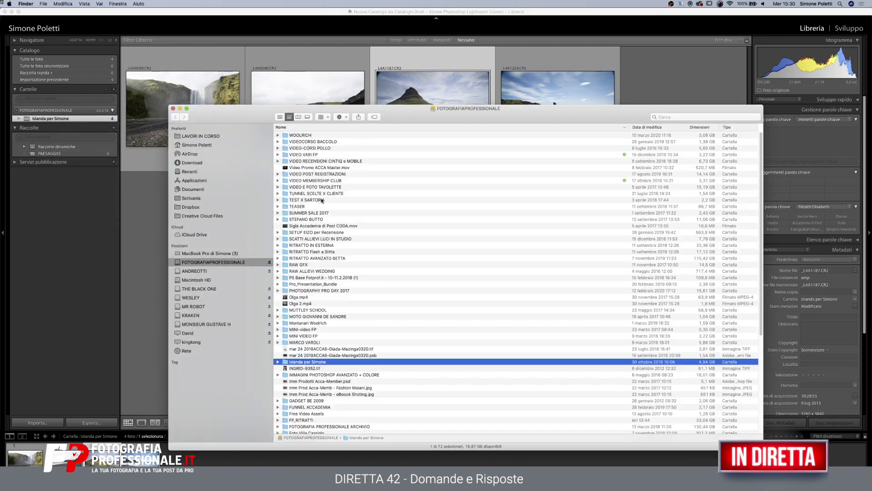
double_click(301, 363)
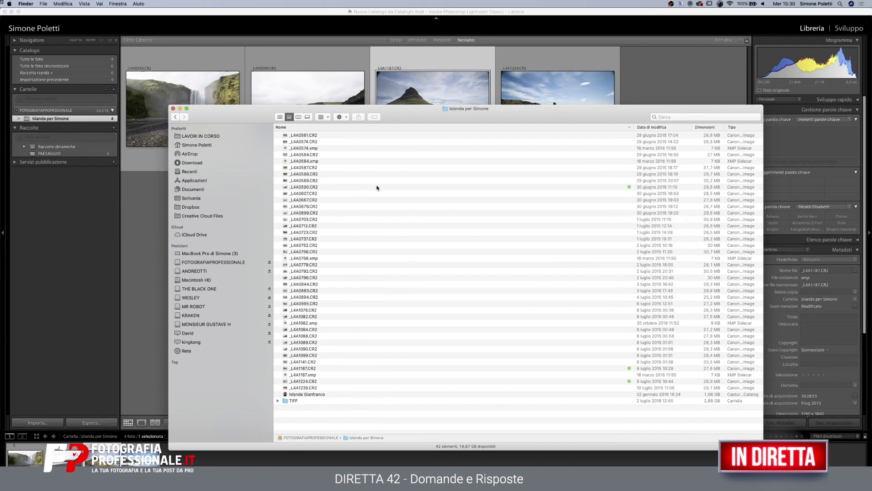
left_click(280, 117)
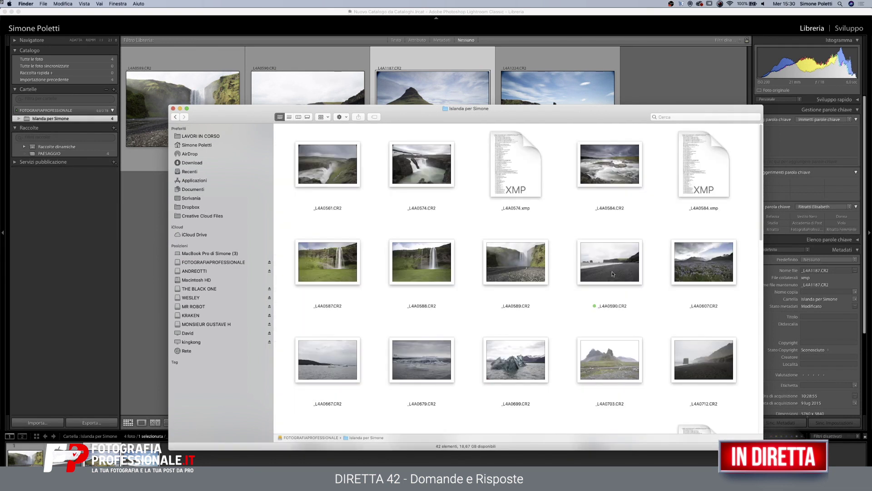
scroll(762, 343, "down", 5)
scroll(757, 386, "down", 5)
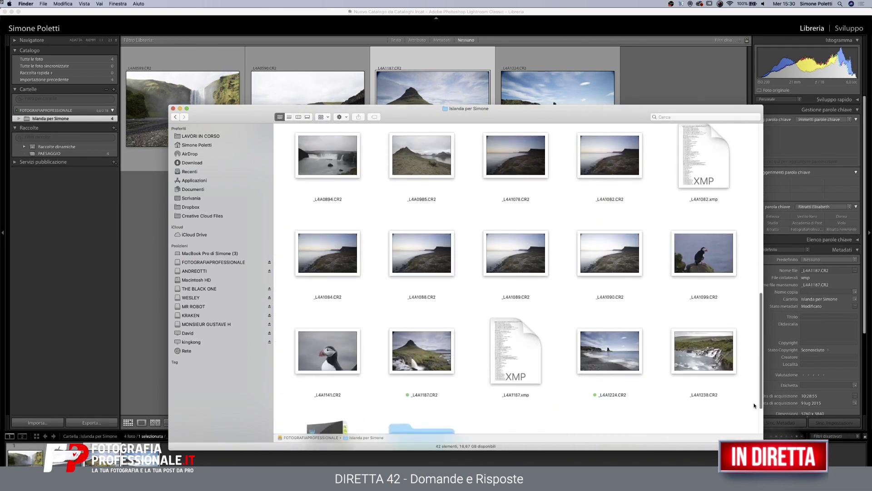
scroll(755, 406, "down", 3)
mouse_move(421, 286)
left_mouse_down()
mouse_move(217, 212)
mouse_move(429, 283)
left_mouse_up()
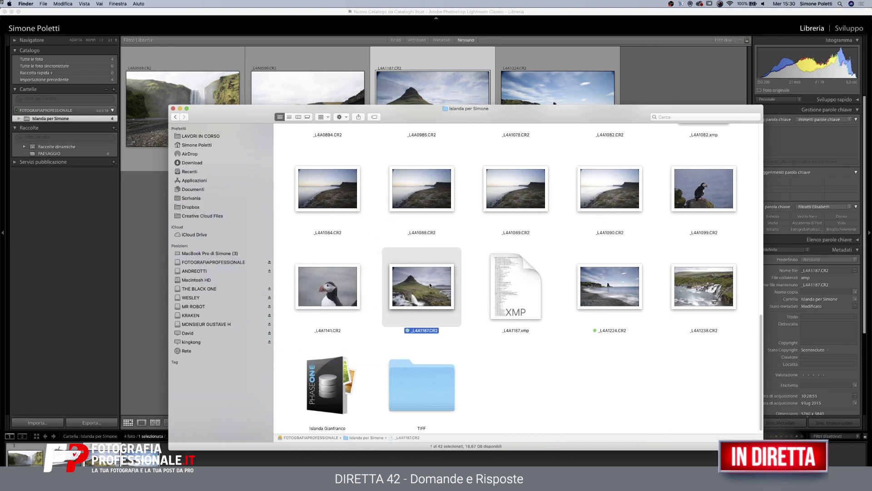
left_click(299, 117)
left_click_drag(354, 349, 336, 282)
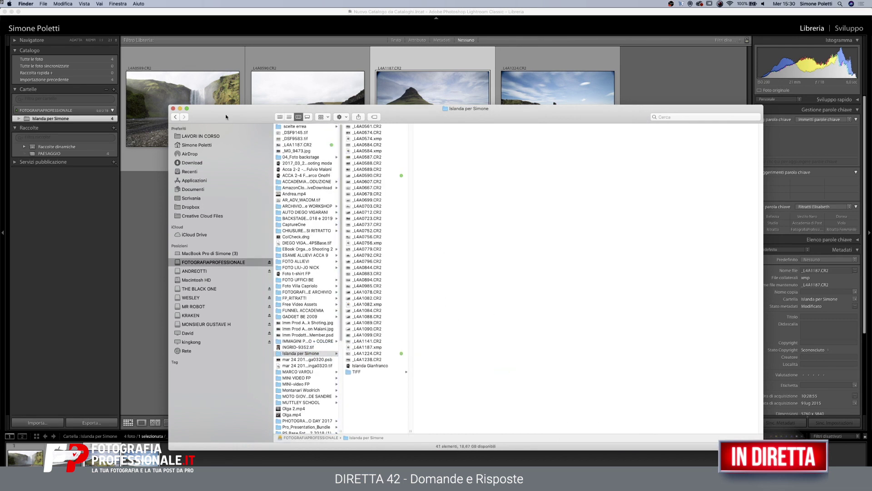
left_click(173, 109)
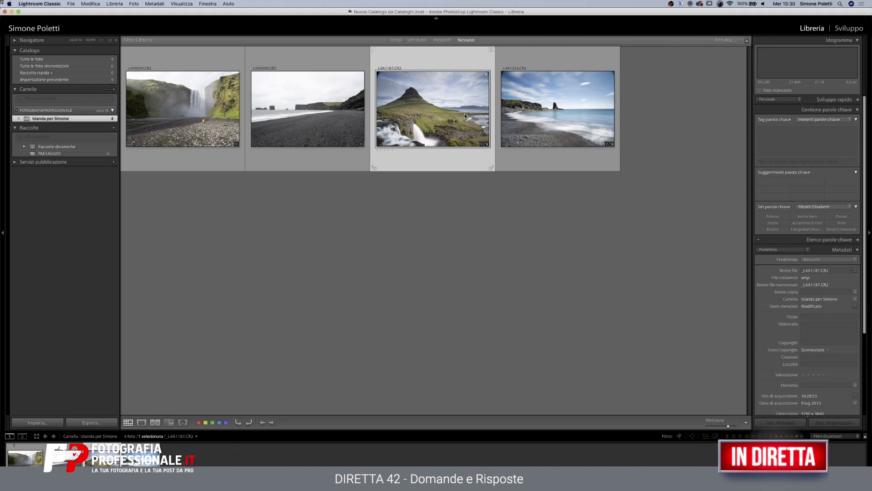
Relink the missing _L4A1187.CR2 via Individua to its new location in FOTOGRAFIAPROFESSIONALE
left_click(492, 49)
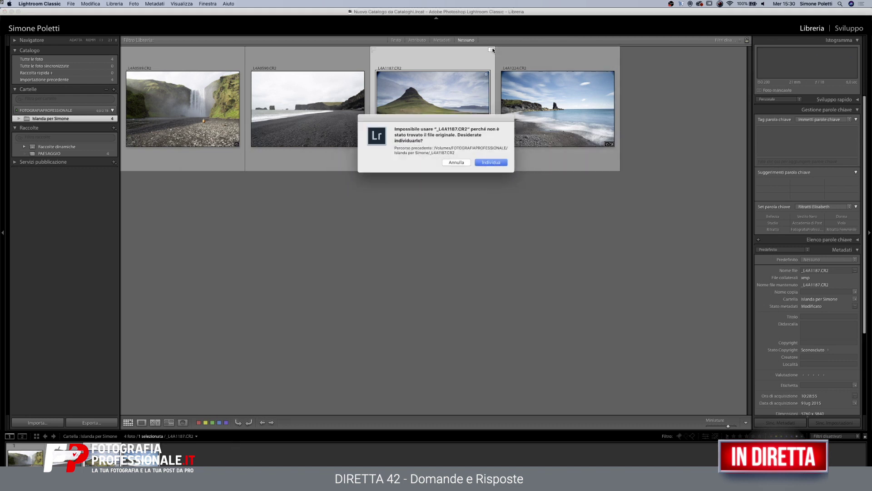
left_click(489, 163)
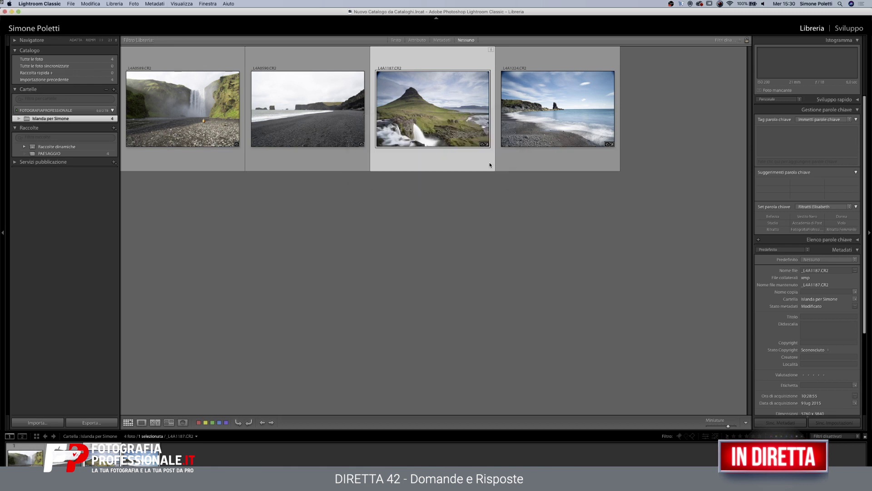
left_click(430, 73)
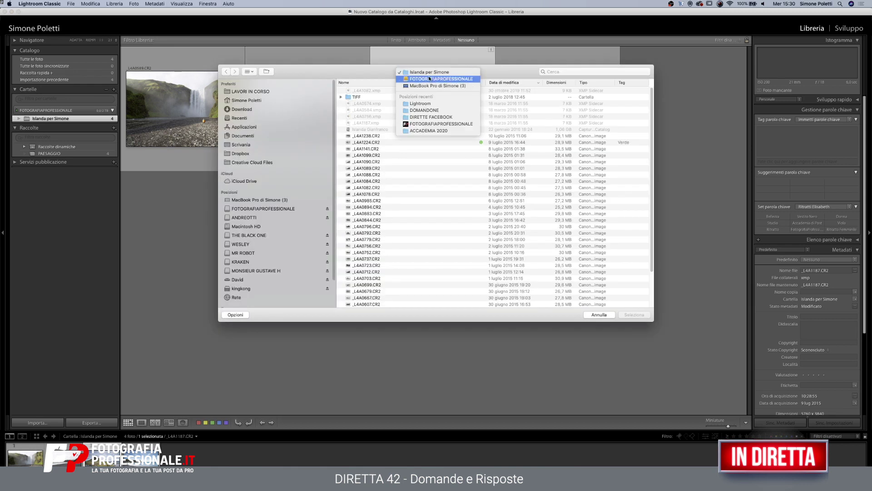
left_click_drag(653, 110, 648, 230)
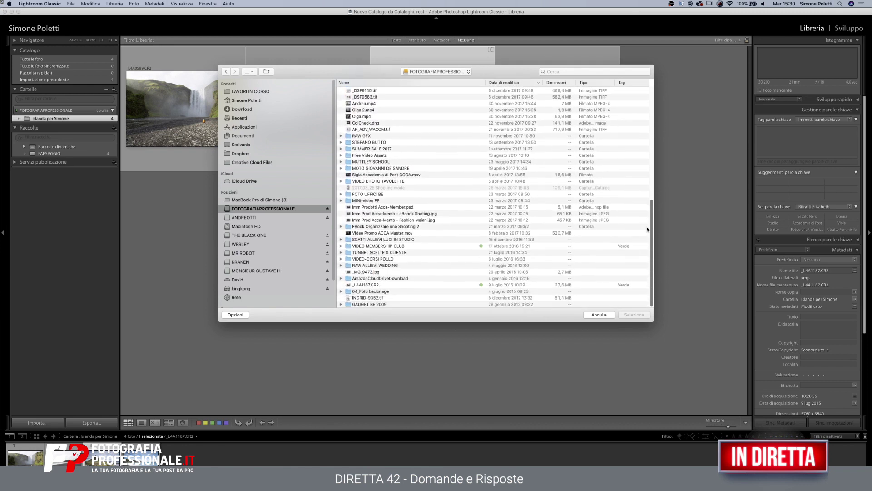
left_click(371, 285)
left_click(625, 315)
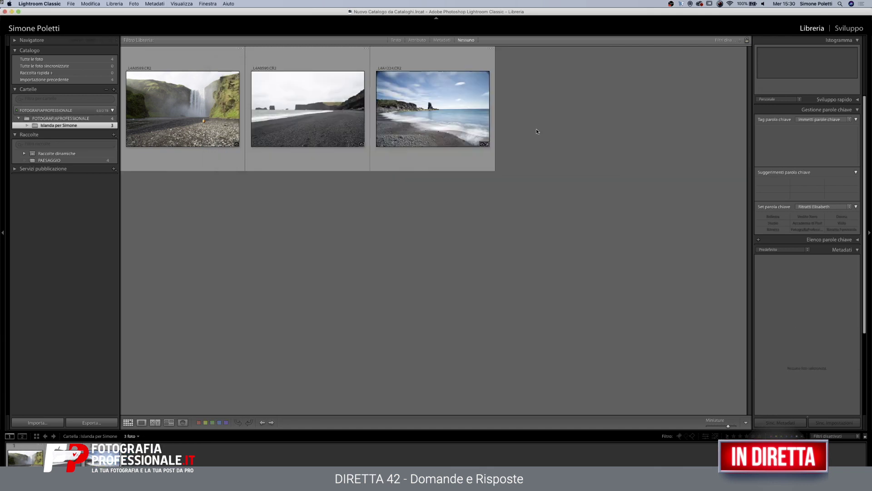
Show the FOTOGRAFIAPROFESSIONALE folder's four photos and select _L4A1187
left_click(101, 118)
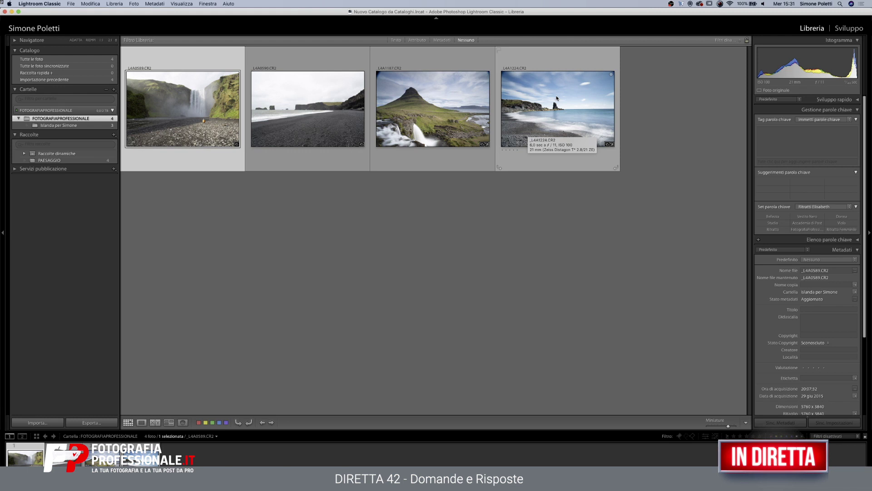
mouse_move(557, 109)
left_click(441, 168)
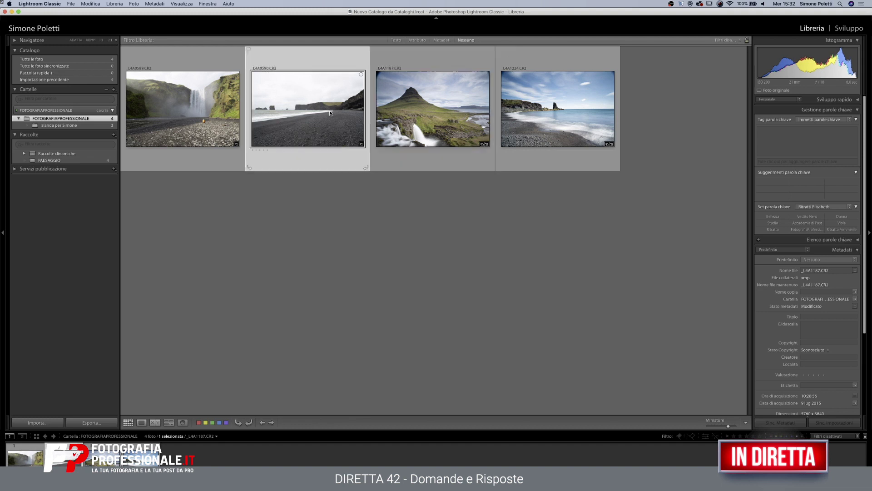
Open the selected Kirkjufell photo in the Develop module
left_click(854, 29)
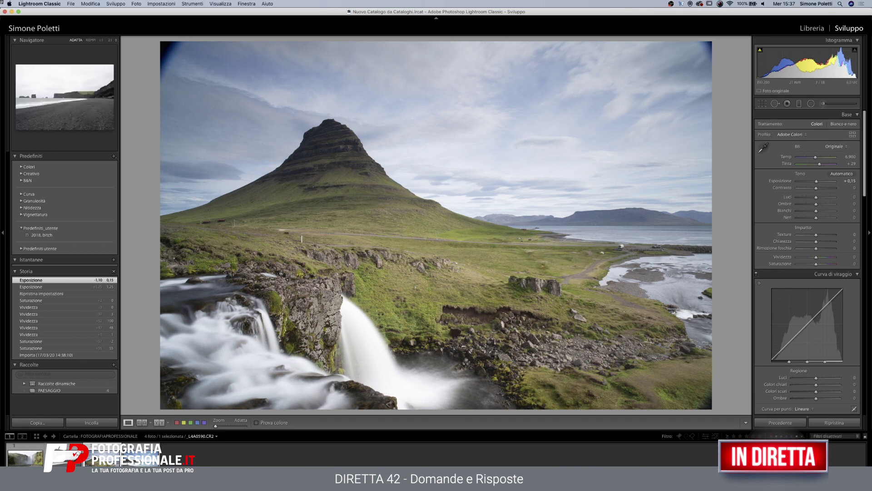
left_click(64, 454)
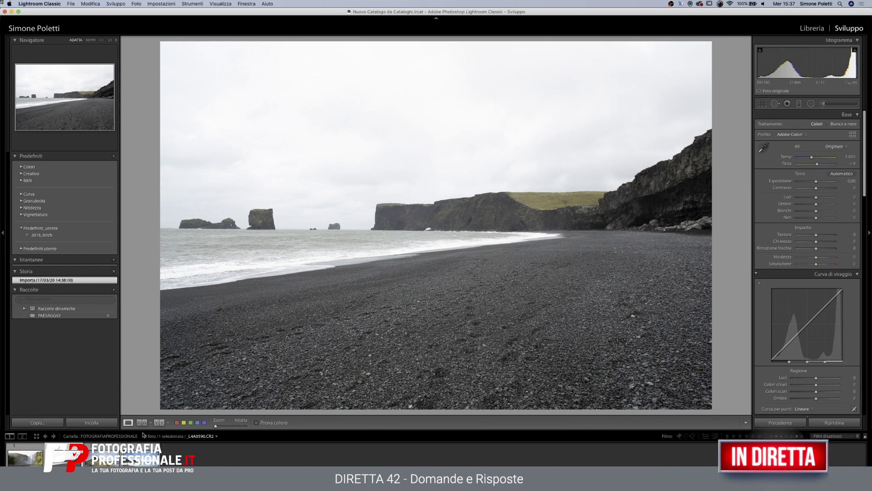
left_click(68, 454)
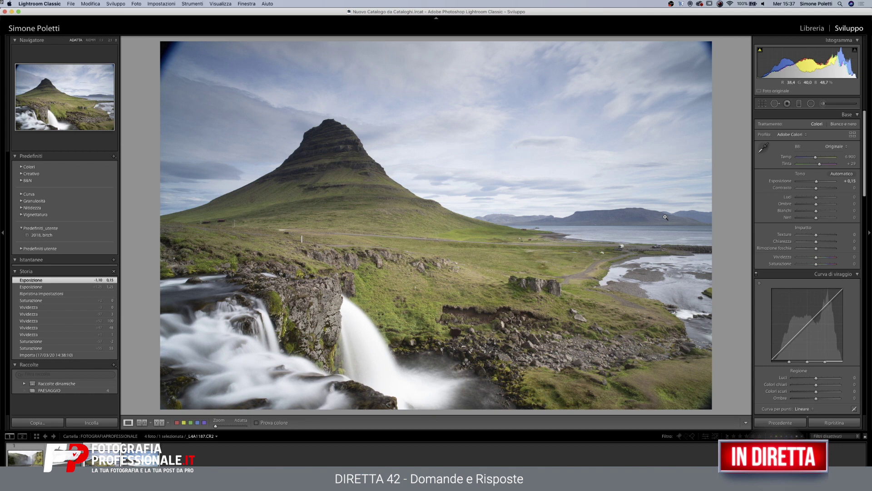
Draw a radial filter around the photo centre with Exposure 0,45 and a yellow tint
left_click(811, 103)
left_click_drag(471, 213, 588, 138)
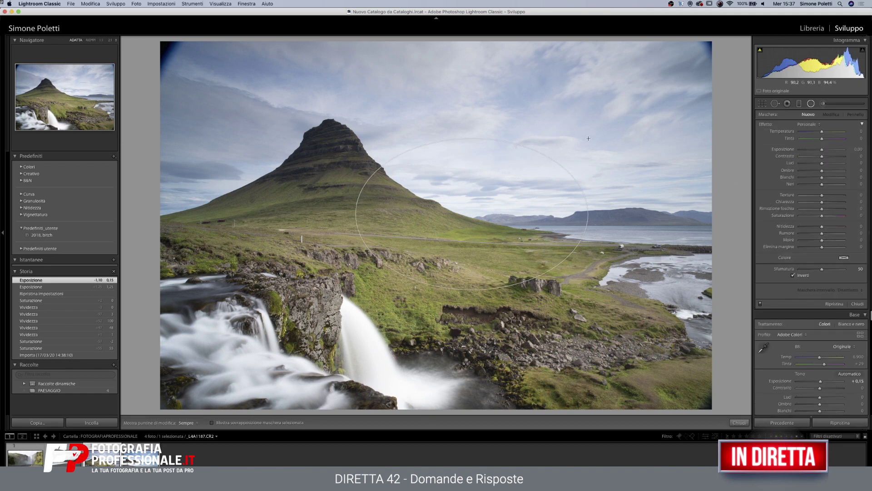
left_click(824, 150)
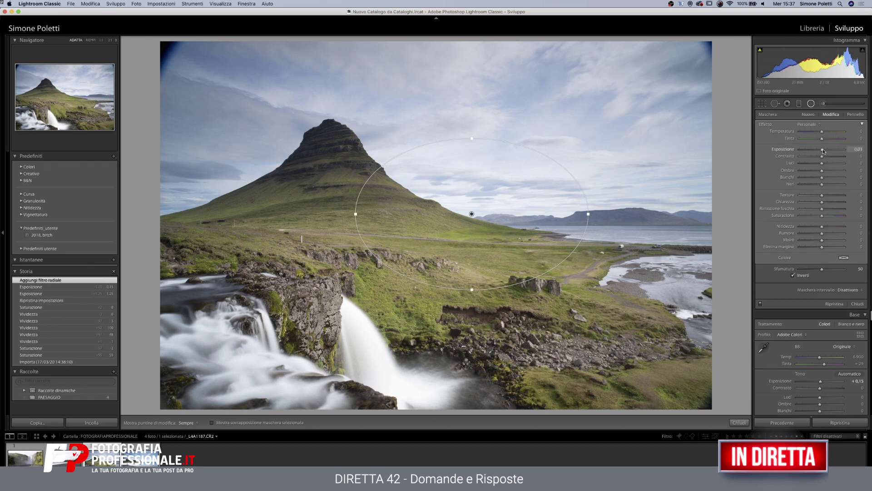
left_click_drag(823, 151, 826, 151)
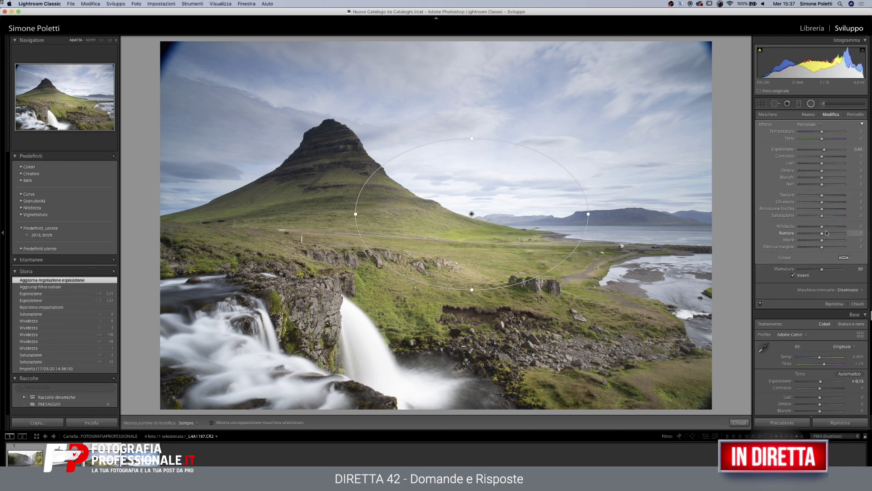
left_click(844, 257)
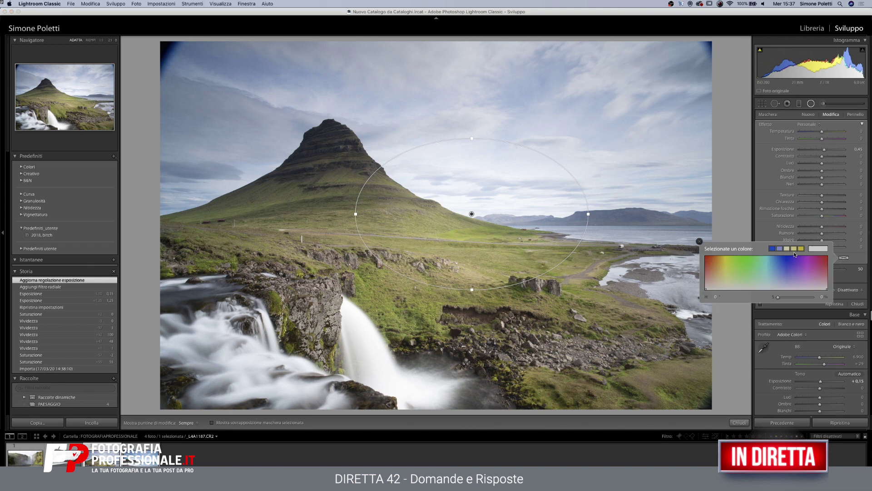
left_click(795, 249)
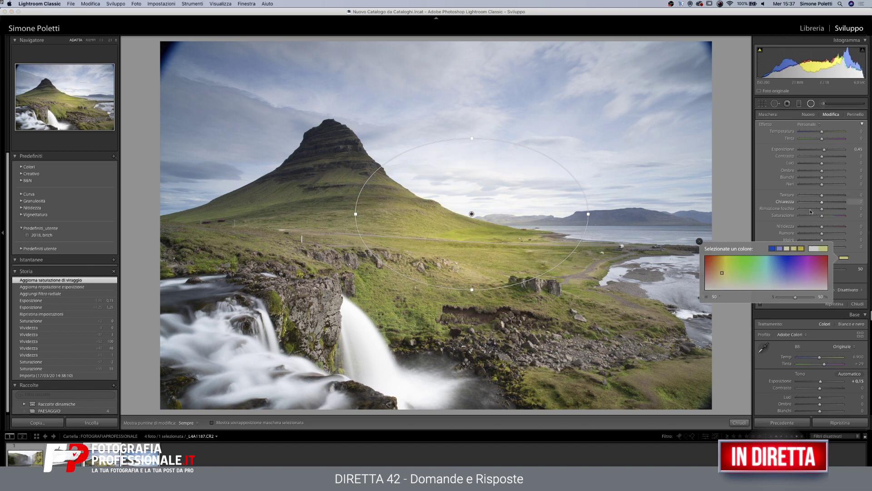
left_click(811, 104)
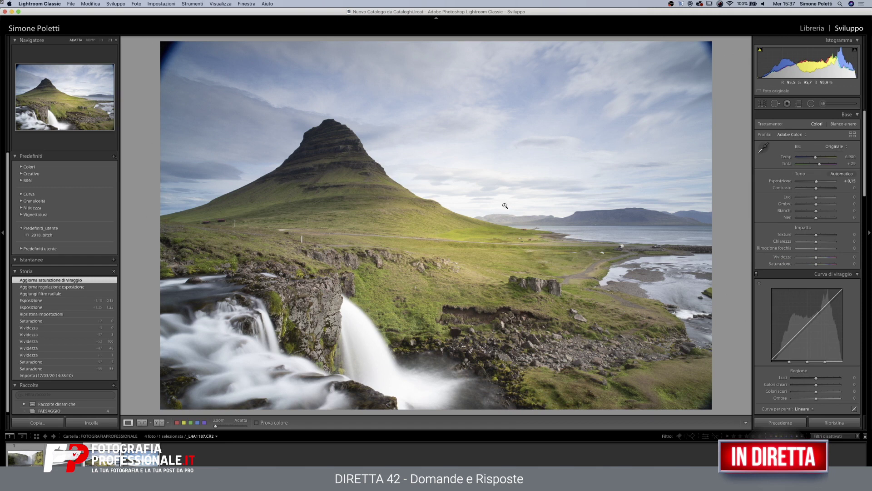
Reselect the radial filter's pin and delete it
left_click(811, 104)
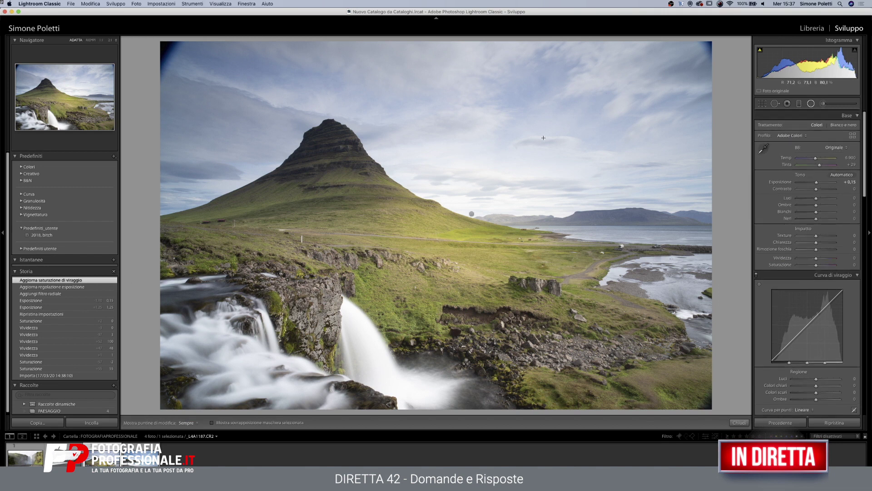
left_click(473, 214)
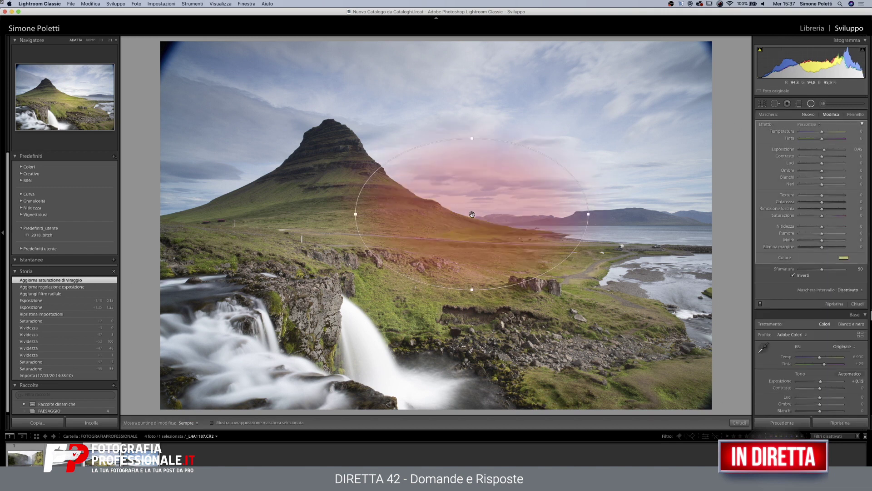
key("Delete")
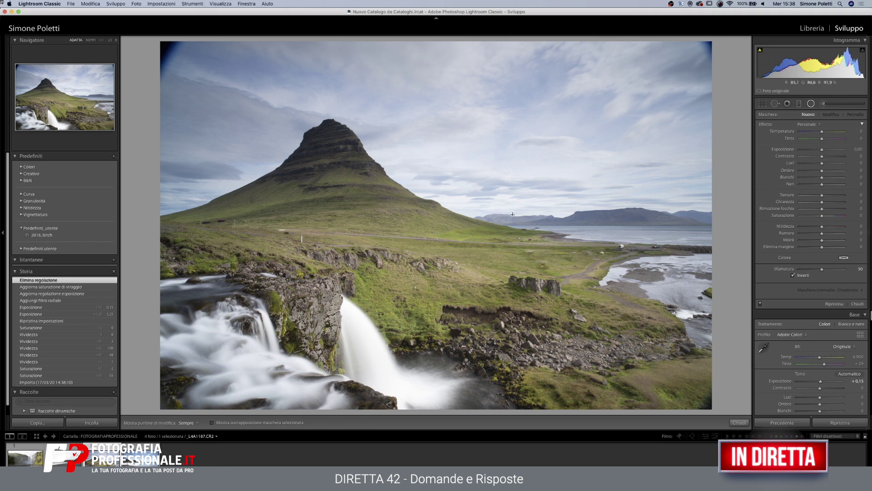
Push HSL Blue luminance to +85, then bring it back to about -2
left_click(800, 105)
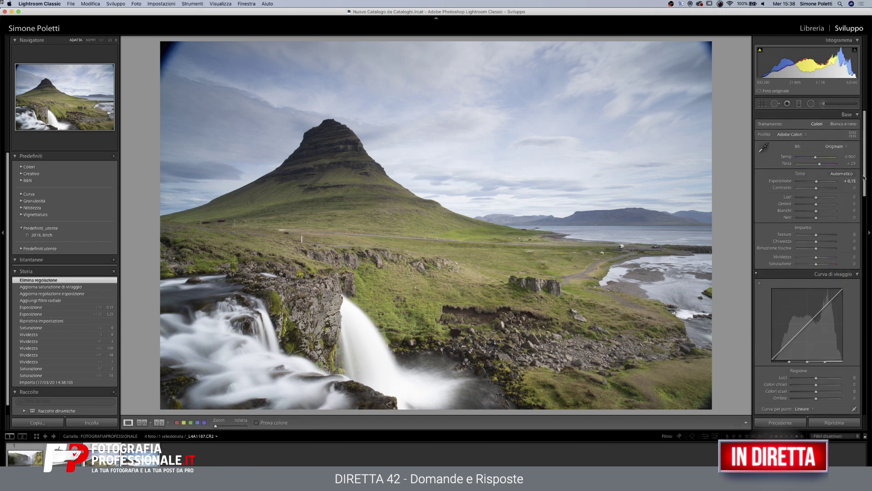
left_click_drag(864, 178, 866, 244)
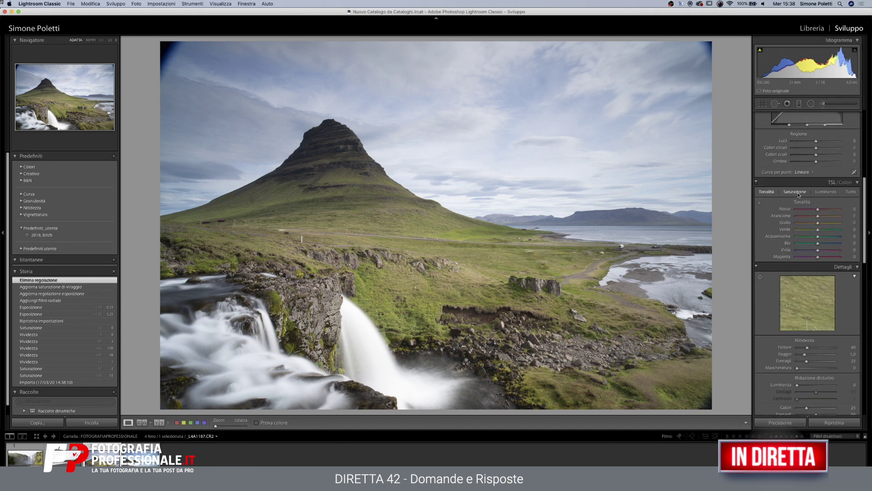
left_click(827, 192)
left_click(822, 244)
left_click_drag(822, 244, 836, 243)
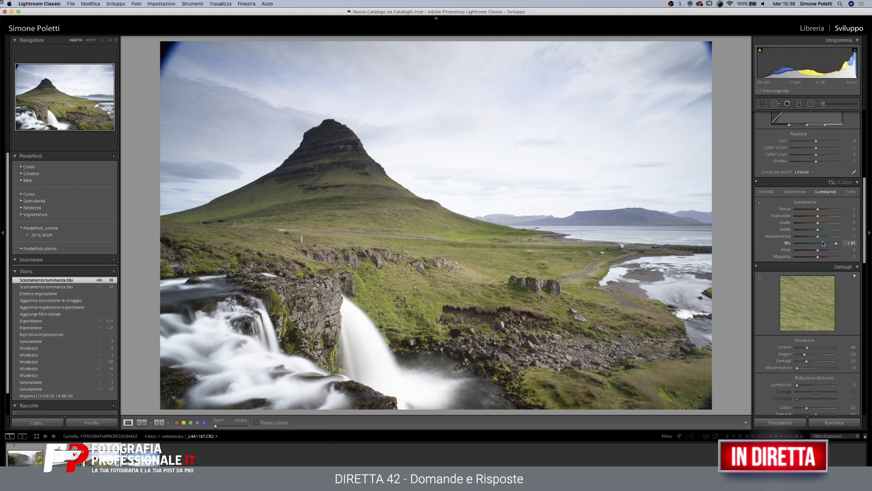
left_click_drag(836, 243, 818, 244)
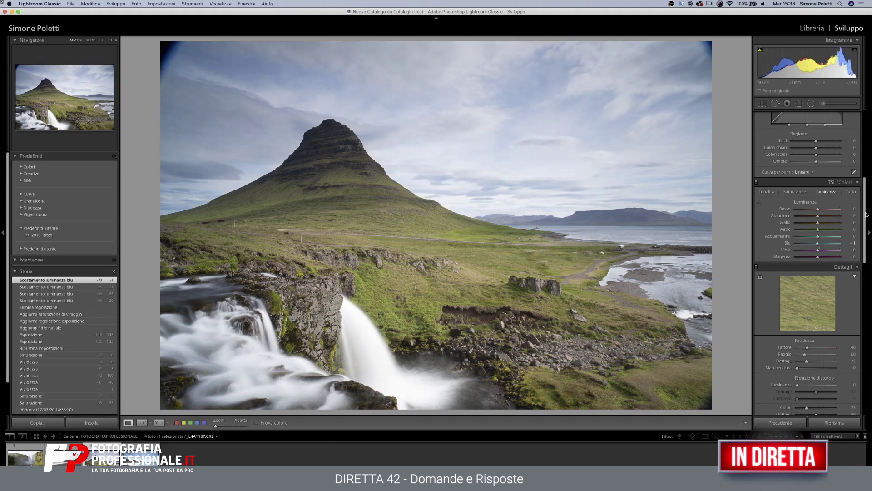
scroll(870, 92, "up", 10)
Draw a graduated filter across the middle of the photo with Range Mask set to Colore
left_click(799, 104)
left_click_drag(520, 231, 518, 287)
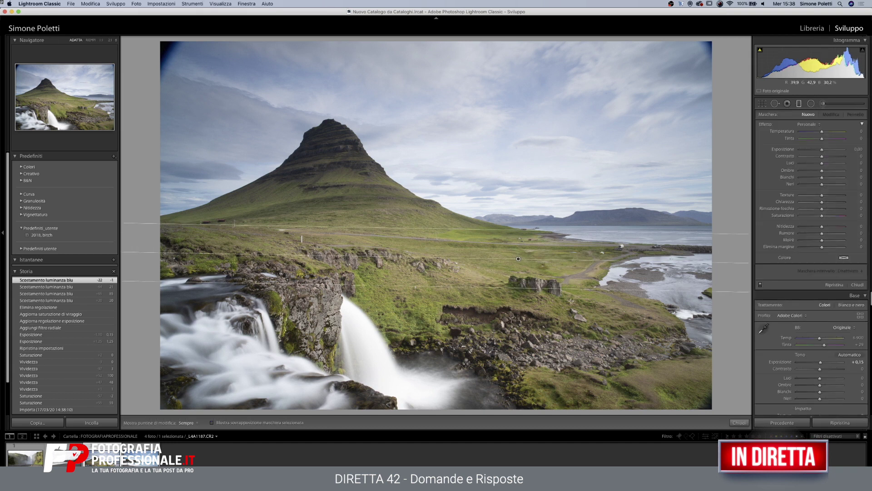
left_click(861, 270)
left_click(859, 278)
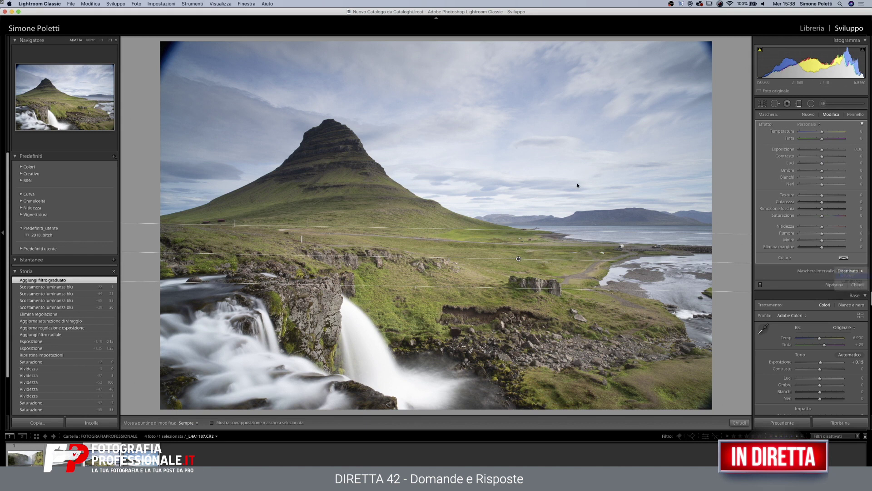
Sample sky and distant mountains into the colour range mask, show the overlay, and set brush to Cancella
left_click(764, 272)
left_click(581, 188)
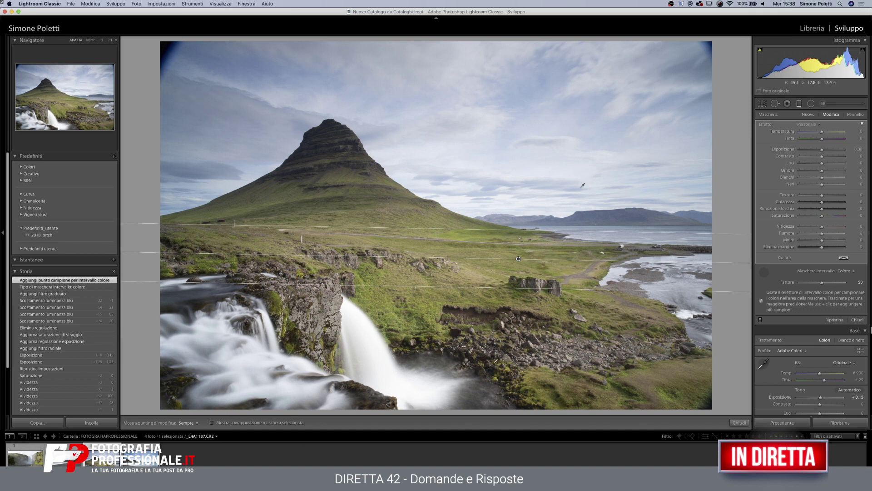
left_click(211, 422)
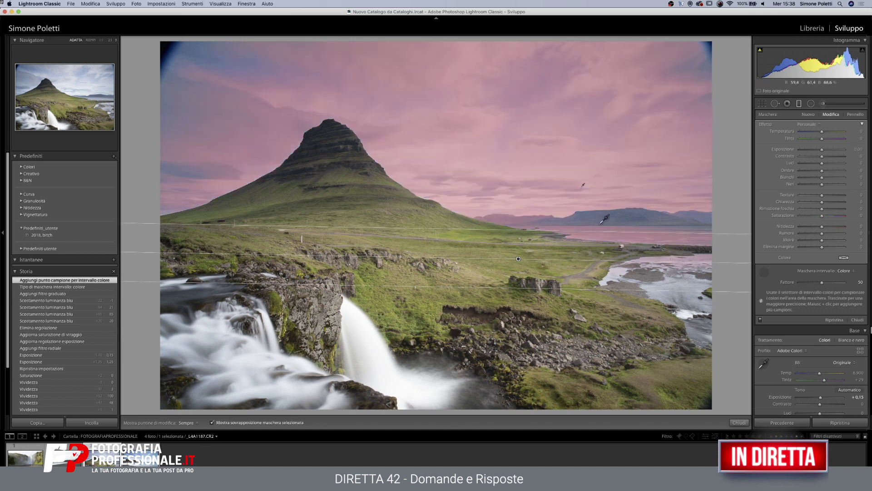
left_click(601, 216)
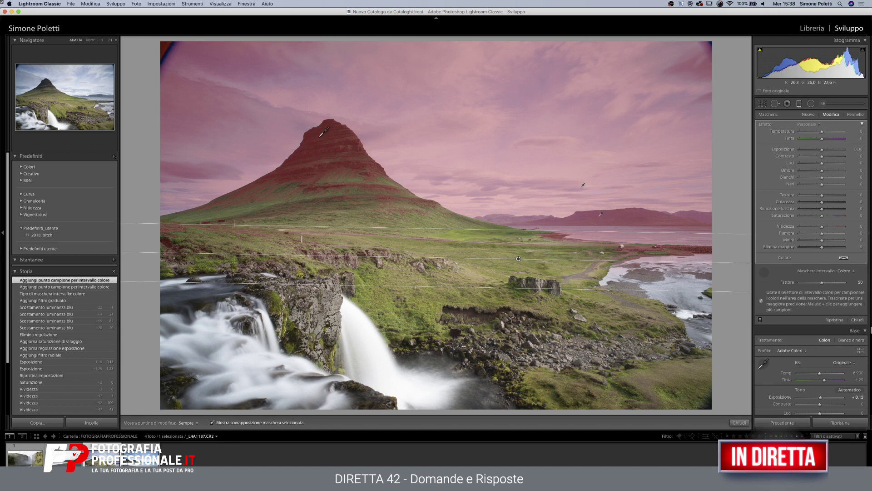
key("alt")
left_click(856, 115)
left_click(835, 267)
Add two brush strokes to the graduated filter's mask, toggling the pins' visibility
key("h")
left_click(366, 174)
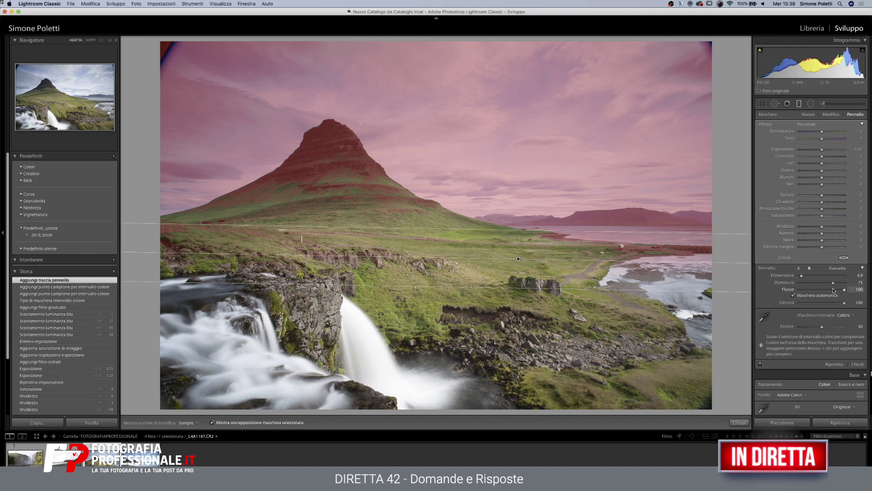
key("h")
left_click(390, 200)
Enlarge the brush to about 7.4 and erase the mask from the mountain
left_click_drag(802, 277, 804, 278)
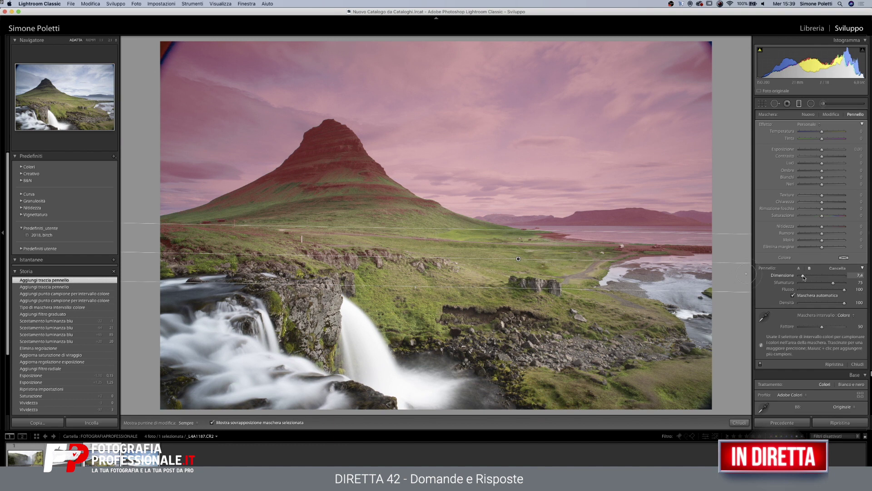
key("alt")
key("h")
mouse_move(338, 132)
left_mouse_down()
mouse_move(308, 155)
mouse_move(331, 141)
left_mouse_up()
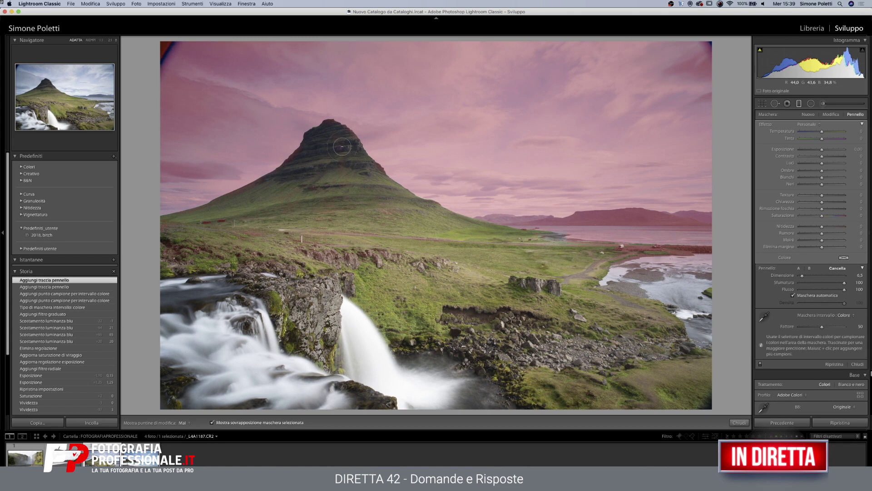
left_click_drag(181, 220, 195, 224)
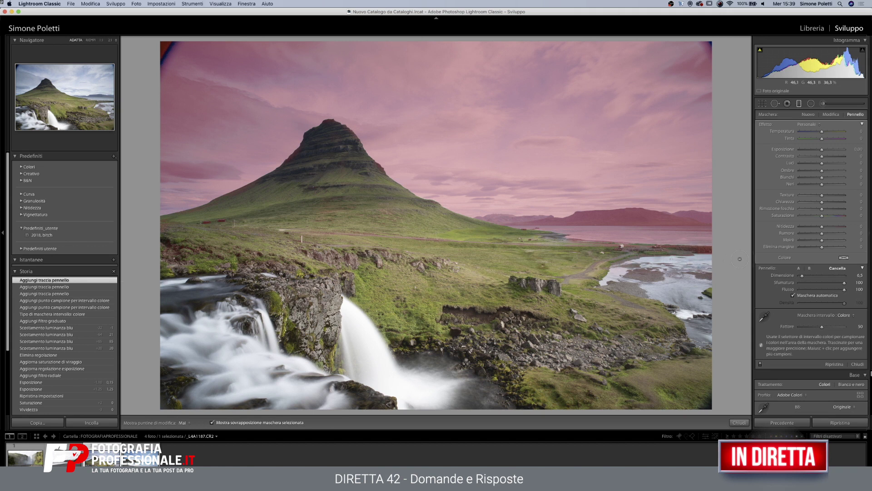
key("h")
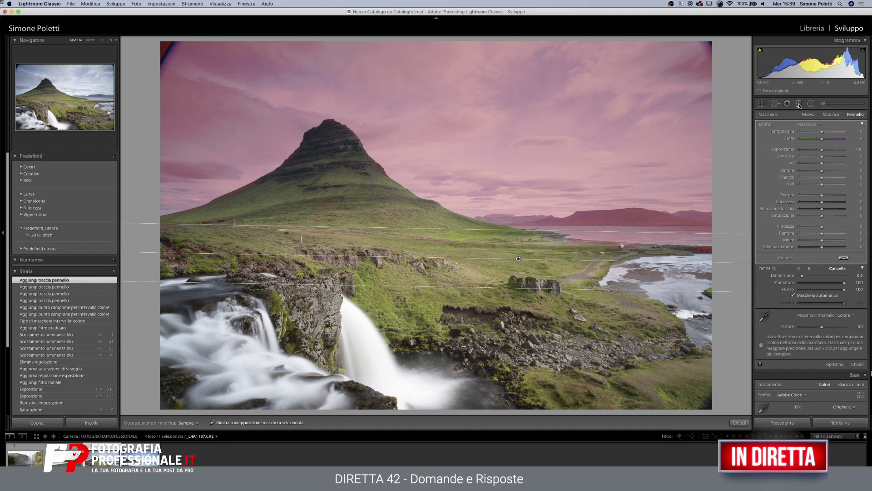
left_click(800, 105)
Give the sky graduated filter Contrast -41 and Exposure -0.76, with the mask overlay hidden
left_click(800, 104)
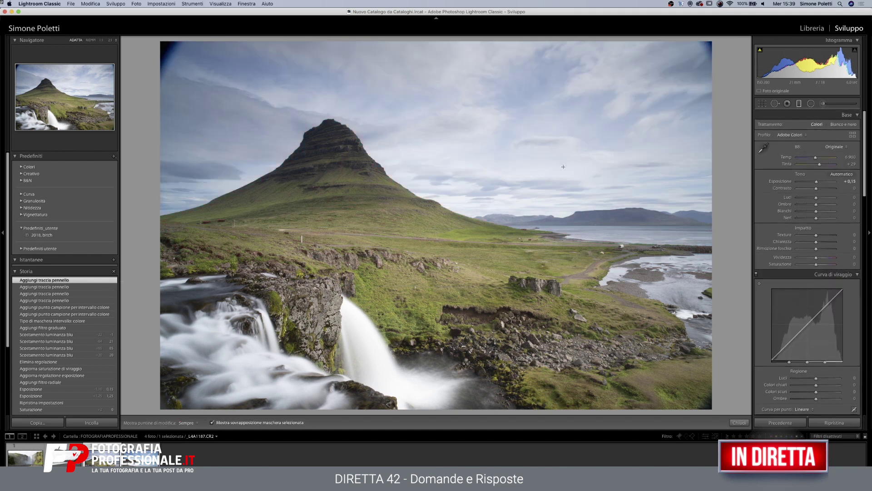
left_click(519, 259)
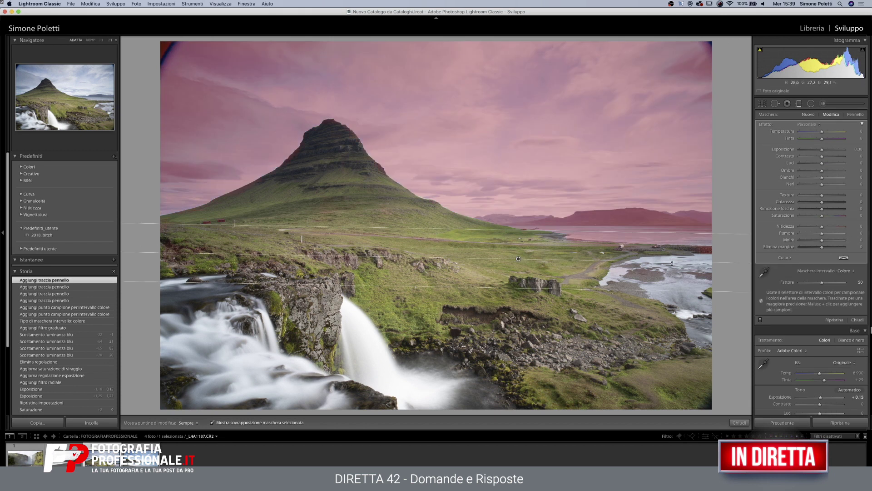
left_click(212, 423)
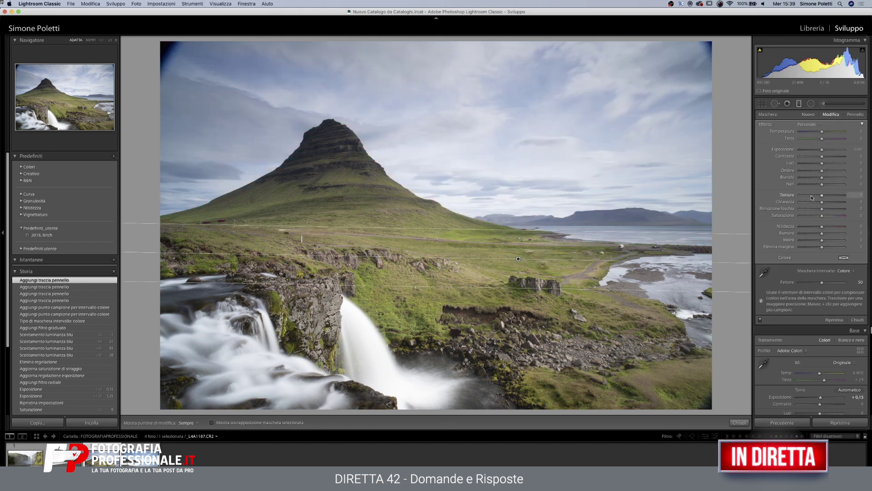
left_click_drag(822, 156, 808, 158)
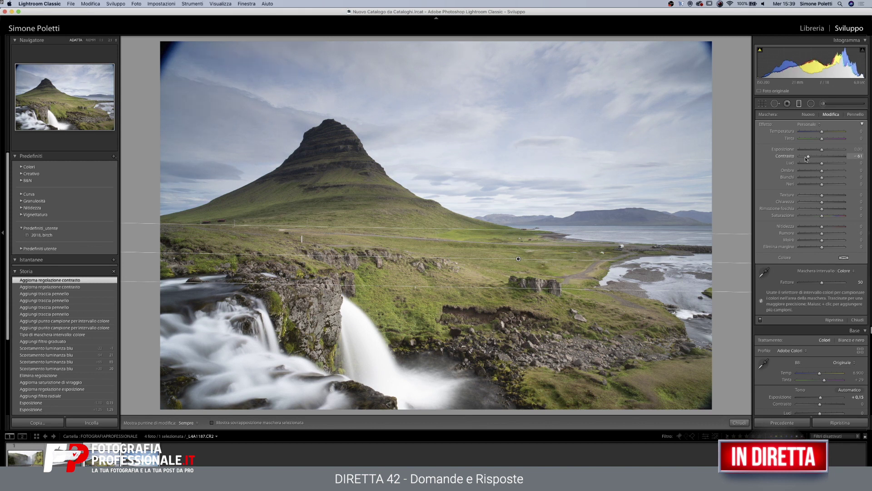
left_click_drag(821, 150, 825, 149)
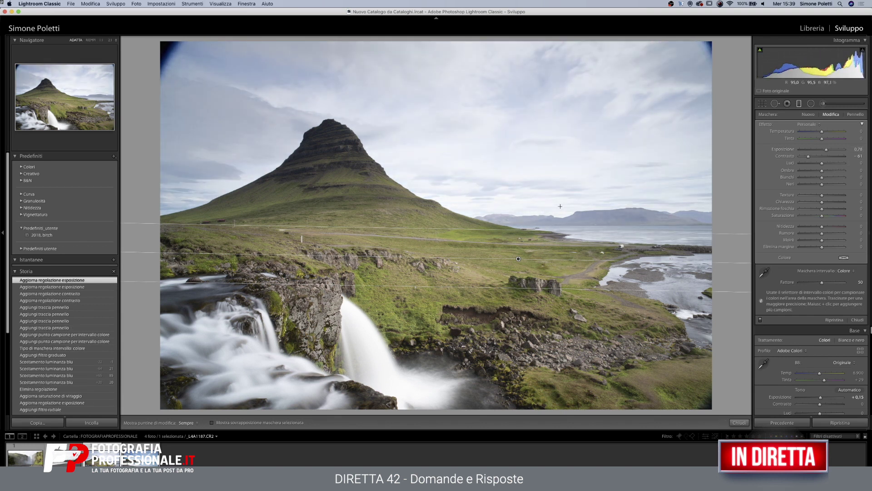
left_click(799, 103)
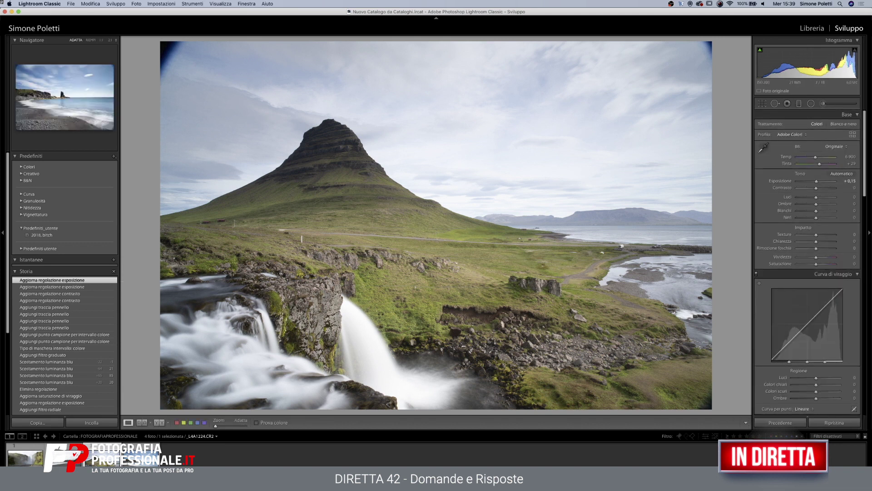
scroll(36, 369, "down", 5)
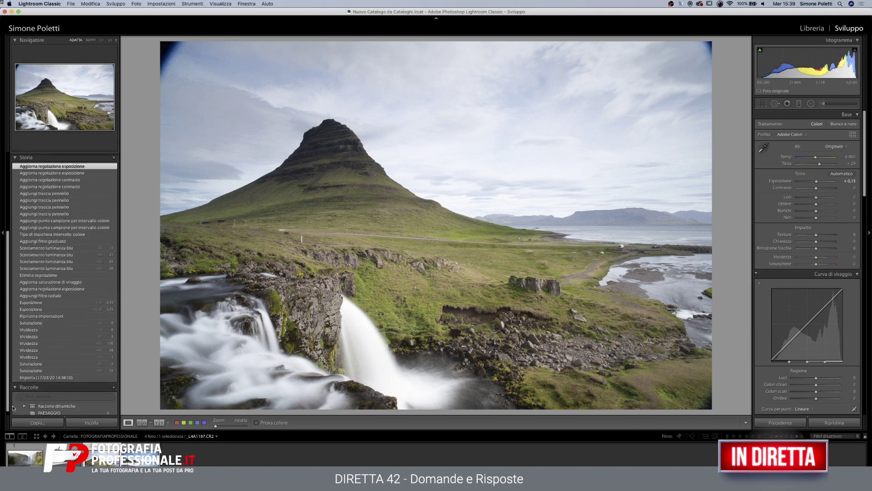
left_click(37, 374)
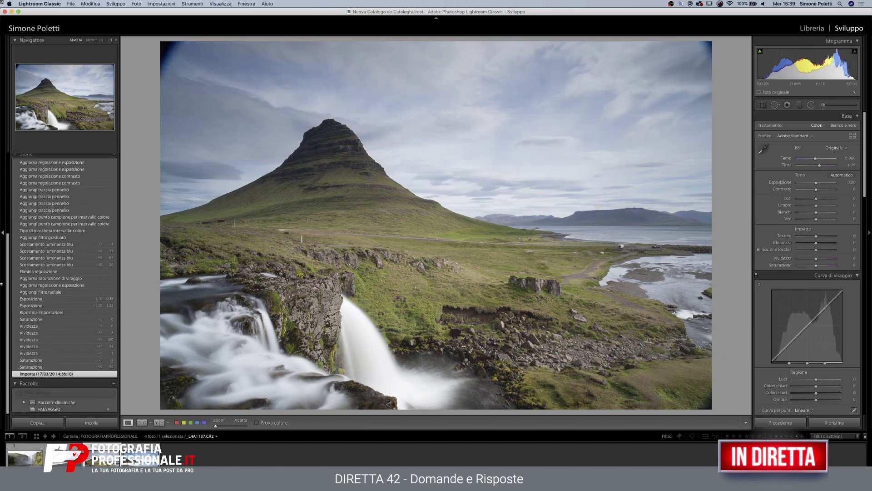
scroll(7, 243, "up", 5)
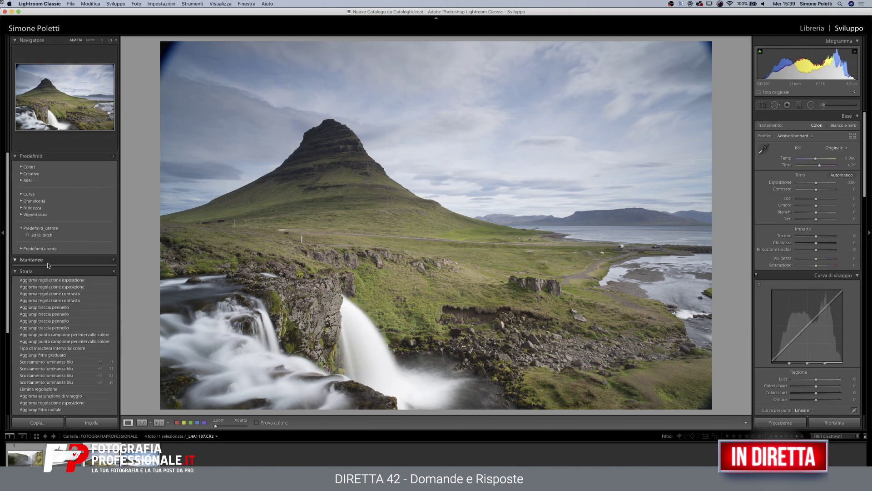
left_click(48, 279)
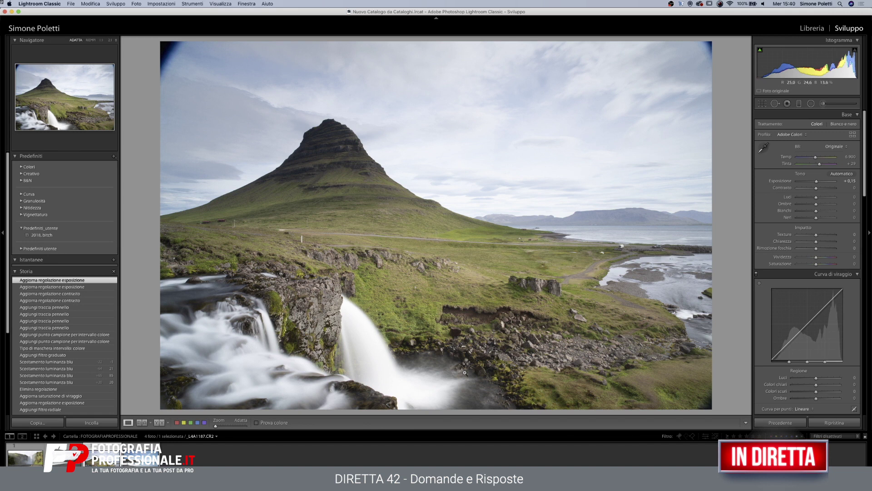
Drag a diagonal graduated filter across the lower-left waterfall area at -0.64 exposure
left_click(799, 103)
mouse_move(161, 402)
left_mouse_down()
mouse_move(348, 205)
mouse_move(313, 191)
left_mouse_up()
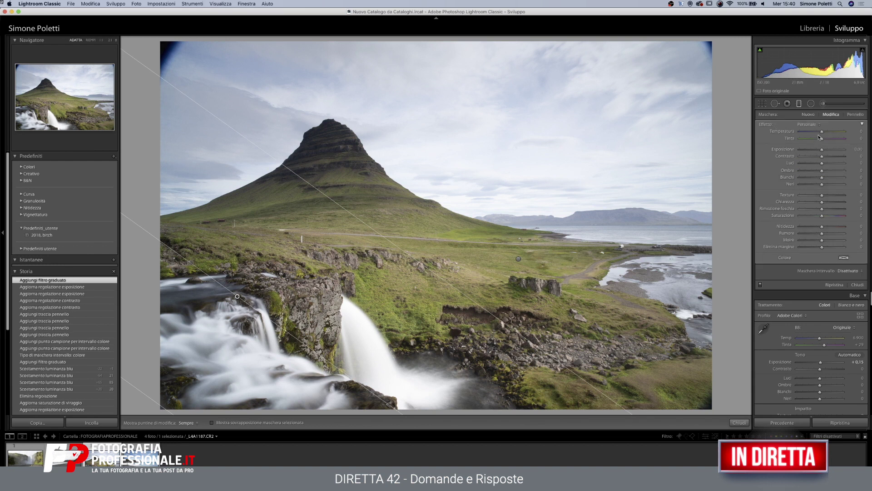
left_click_drag(818, 151, 821, 150)
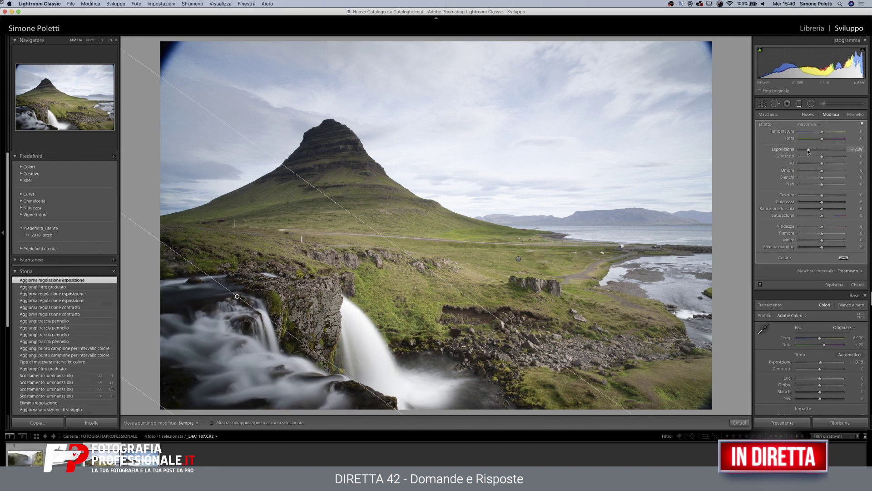
left_click_drag(822, 151, 818, 150)
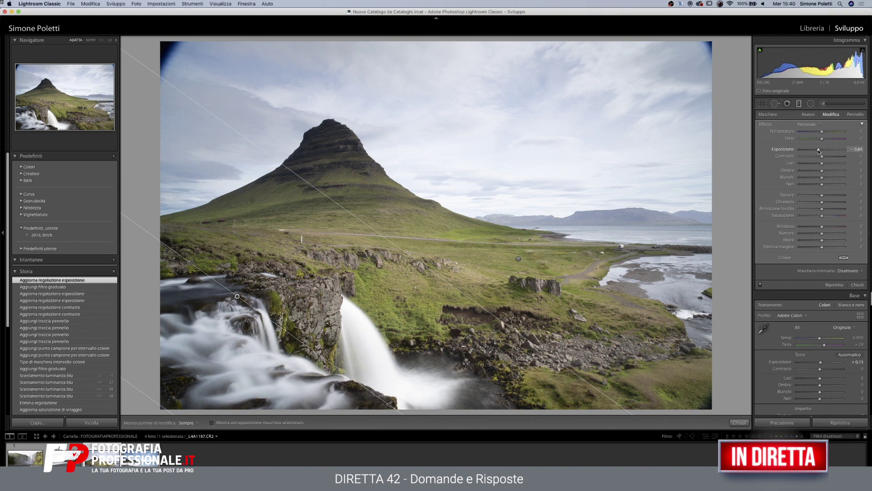
left_click(800, 107)
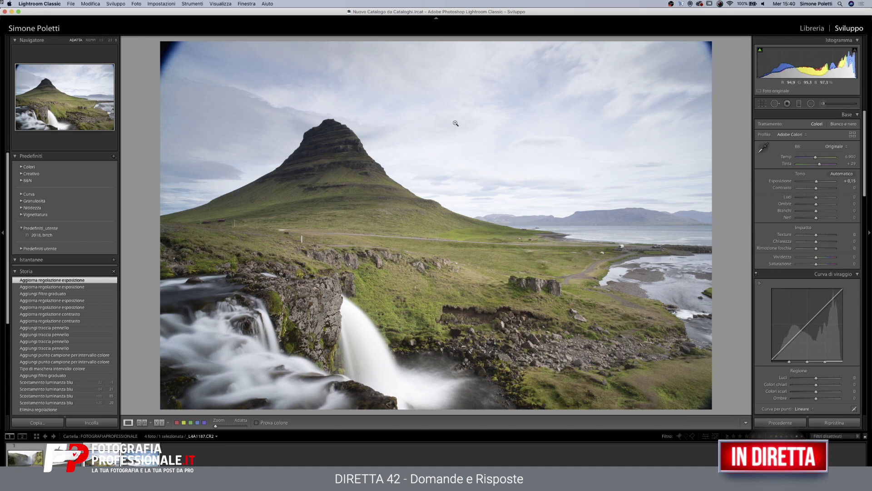
Delete the colour-masked sky graduated filter to restore the sky's contrast and blue
left_click(812, 28)
key("d")
left_click(799, 104)
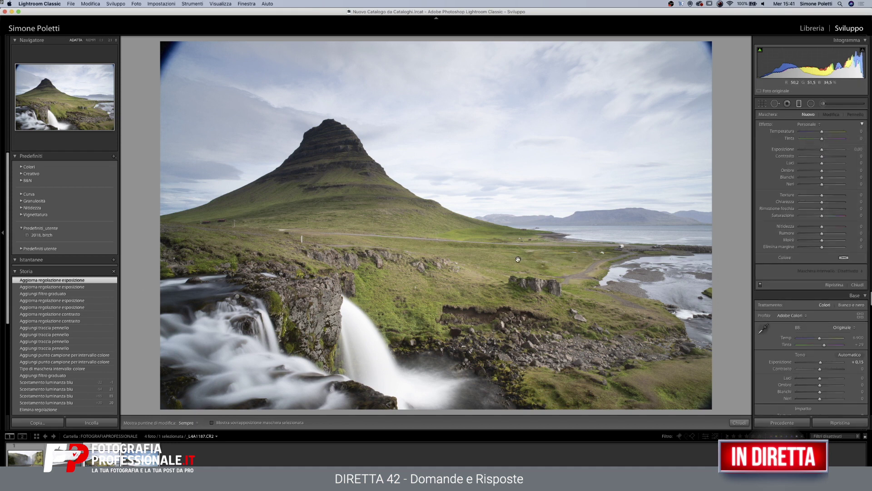
left_click(518, 258)
key("Delete")
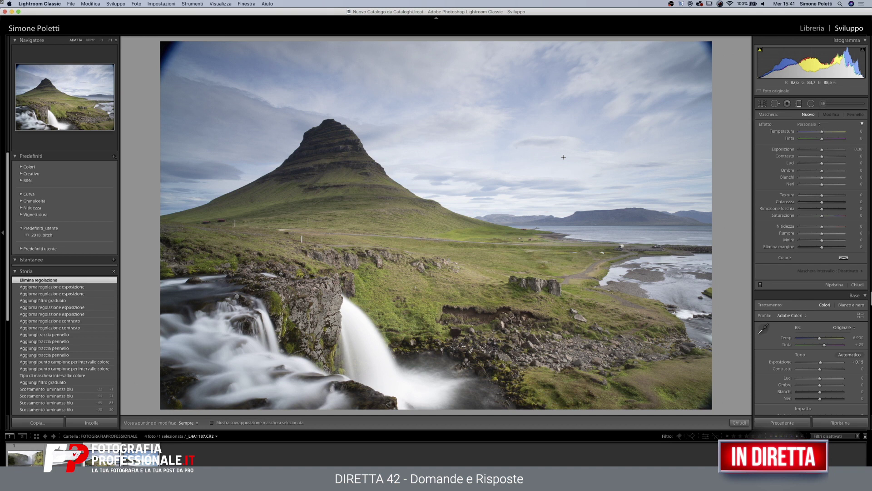
left_click(800, 106)
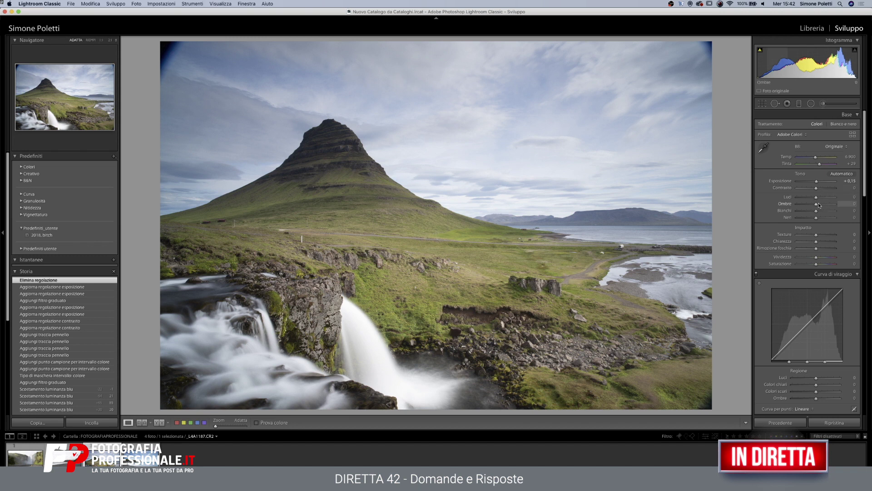
mouse_move(819, 205)
left_mouse_down()
mouse_move(804, 203)
mouse_move(840, 195)
left_mouse_up()
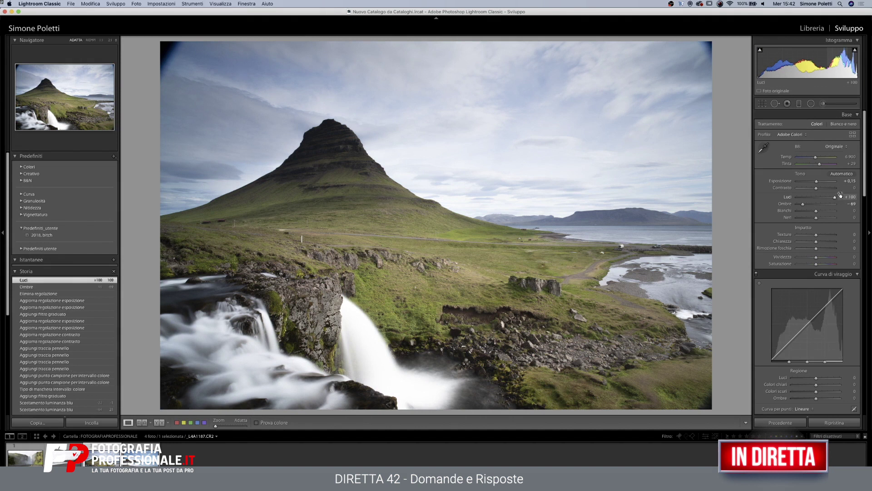
double_click(791, 197)
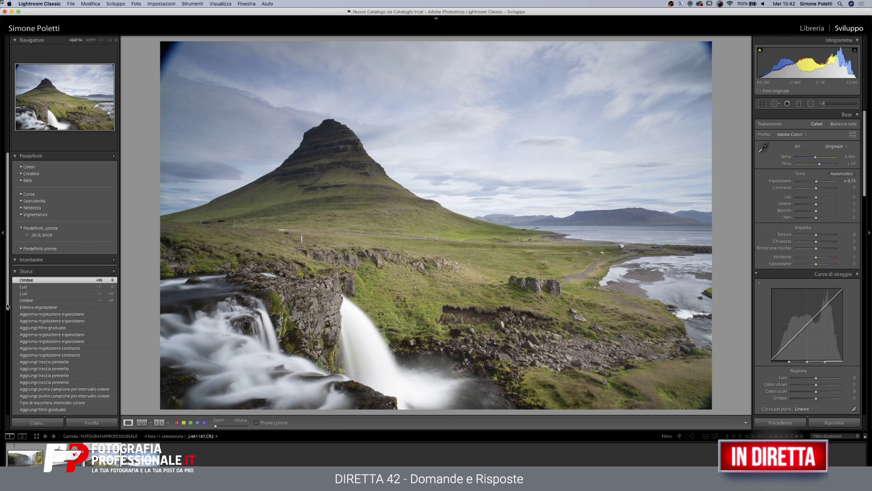
scroll(10, 327, "down", 10)
key("backslash")
key("backslash")
key("backslash")
key("backslash")
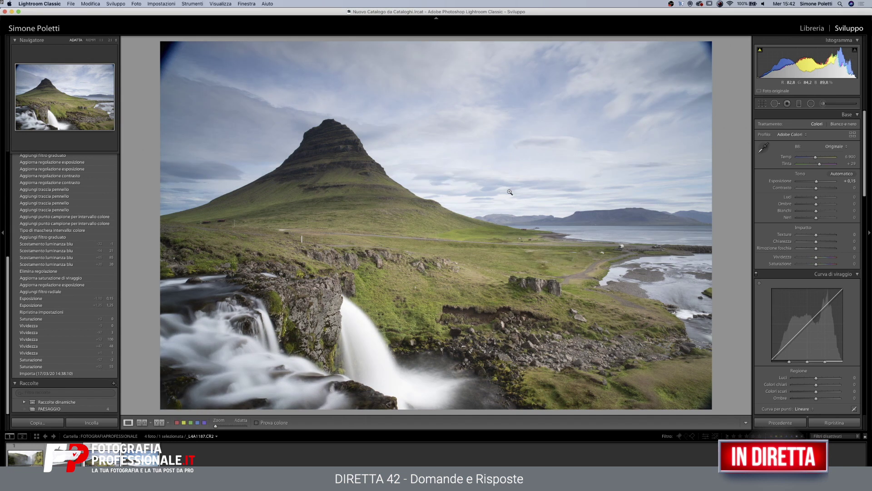
Compare the landscape with its imported original, then open the waterfall photo _L4A0589.CR2
key("backslash")
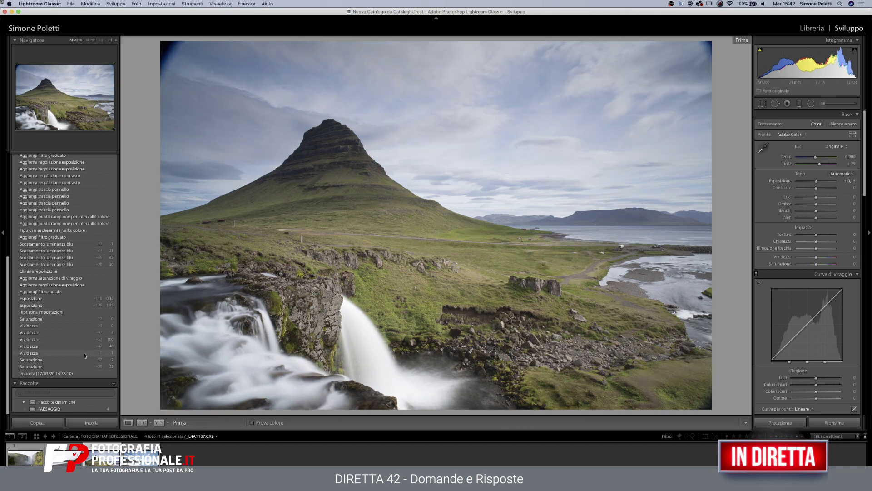
left_click(61, 373)
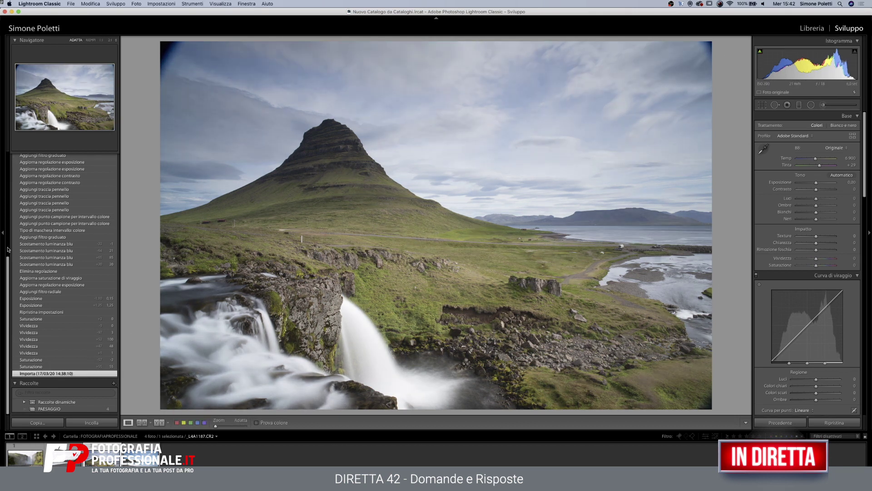
scroll(32, 194, "up", 5)
left_click(31, 190)
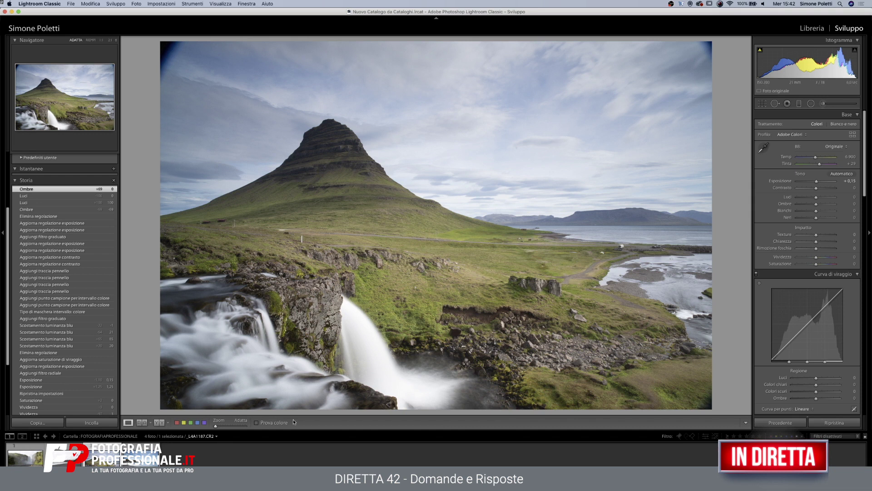
left_click(34, 462)
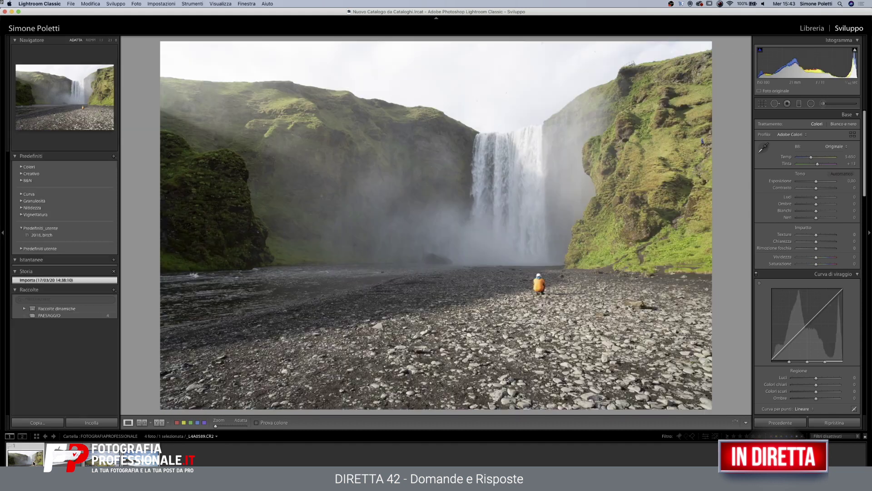
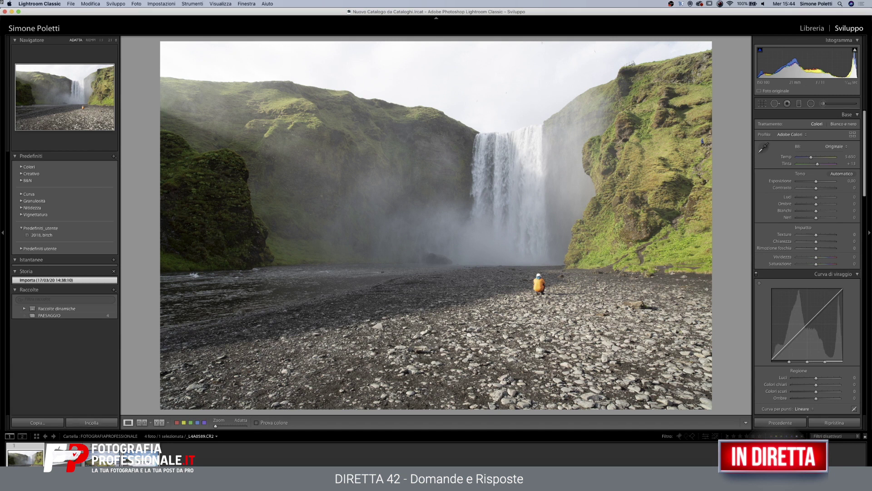
Bring Photoshop to the front from the Dock to work on the curly-haired portrait
left_click(218, 477)
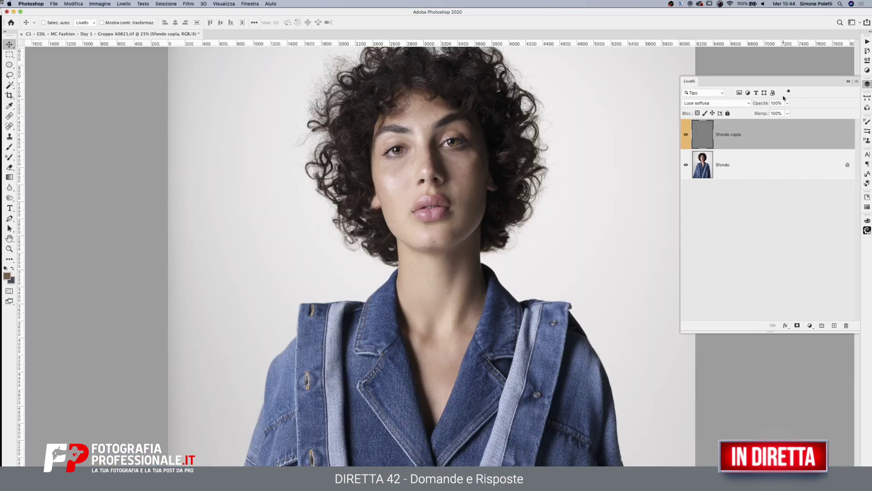
Collapse the Layers panel and zoom in on the model's face and eyes
left_click(848, 81)
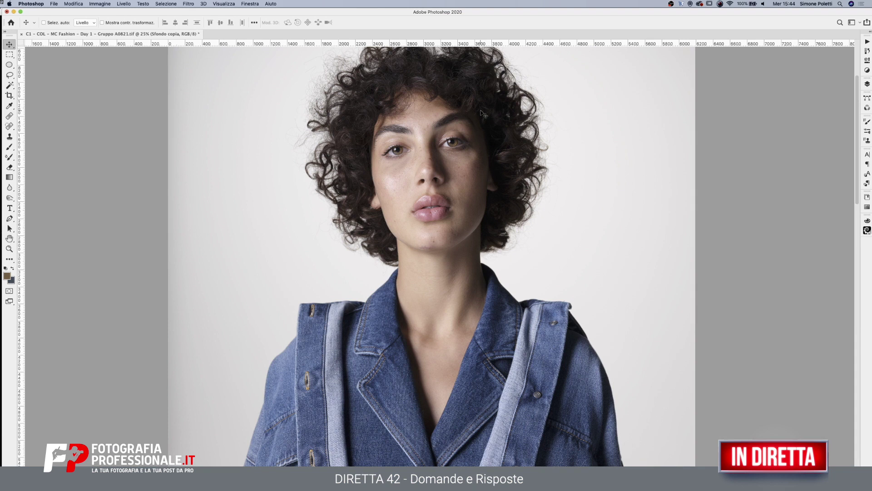
left_click(9, 249)
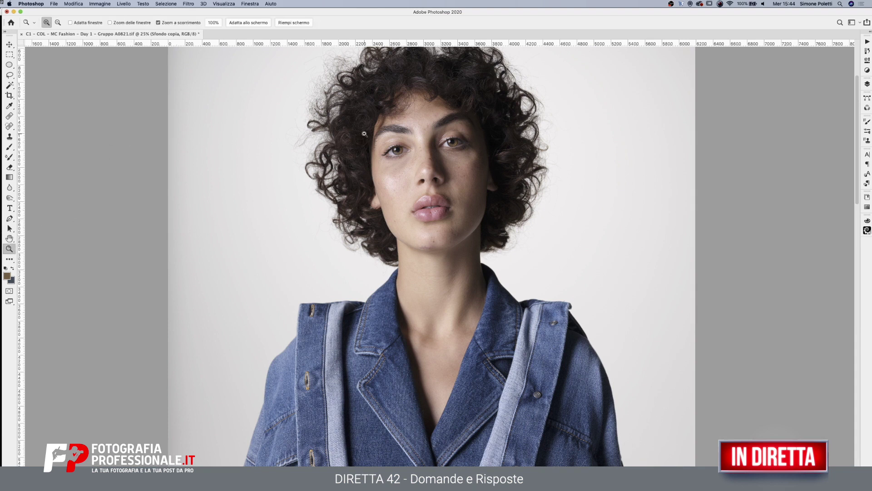
left_click(477, 118)
left_click(441, 100)
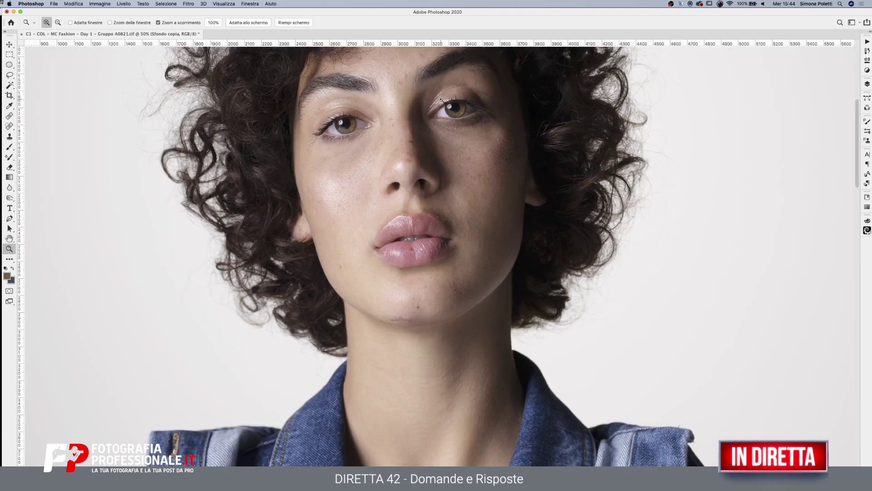
scroll(450, 159, "up", 5)
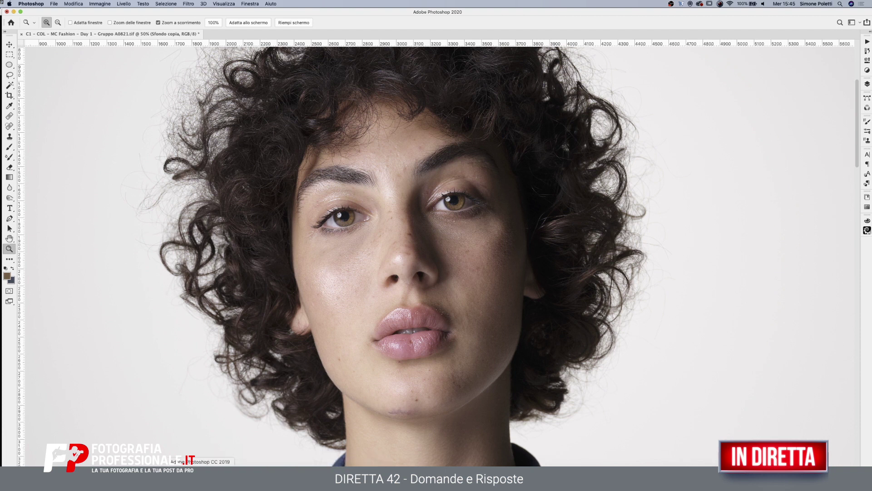
Open the CG279X Monitor settings and check Ottimizza per, keeping CG279X
left_click(687, 478)
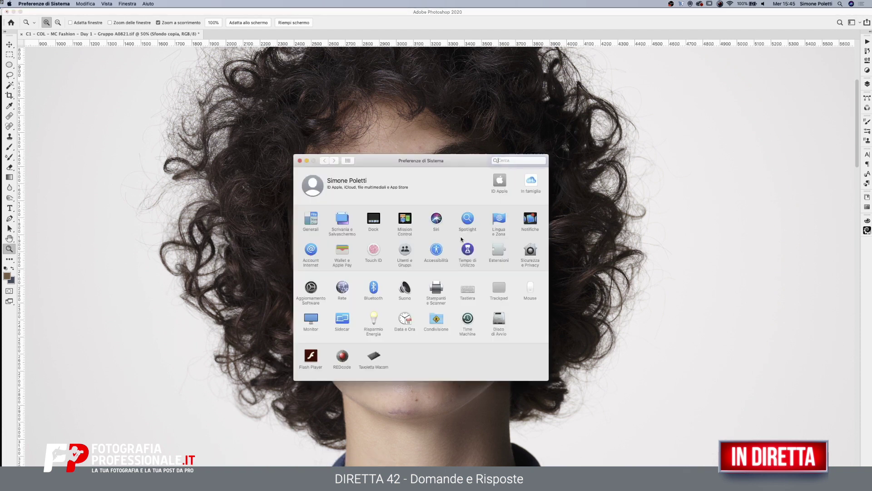
left_click(311, 320)
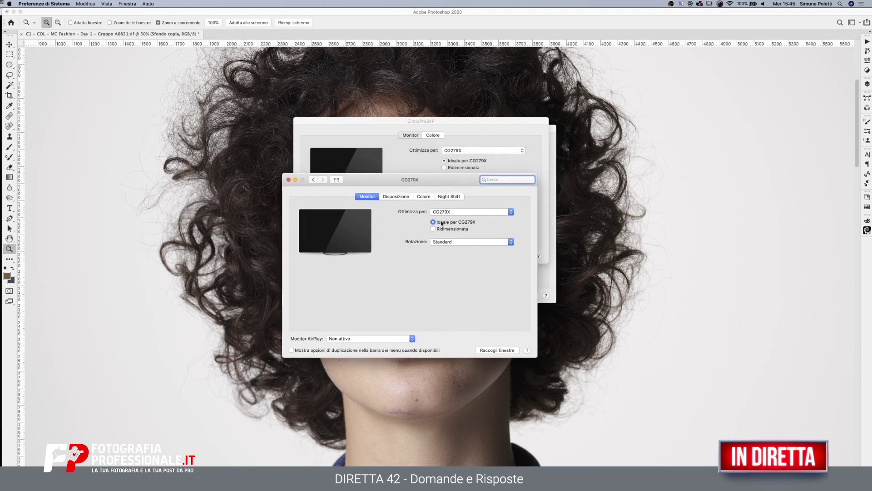
left_click(459, 214)
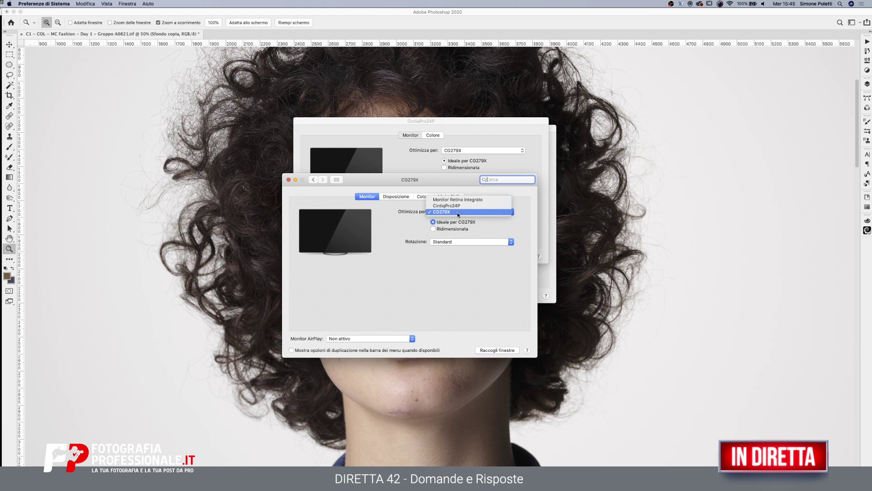
left_click(522, 279)
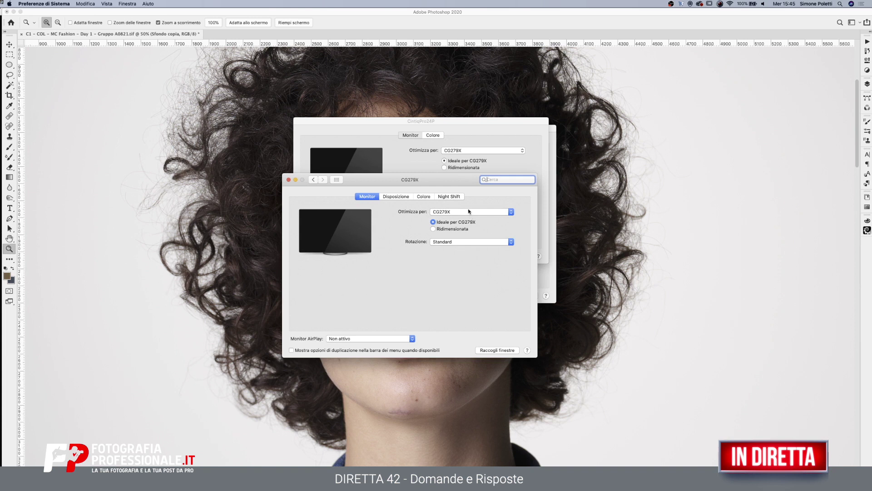
Review the CG279X Disposizione and Colore profiles, then close System Preferences
left_click(404, 198)
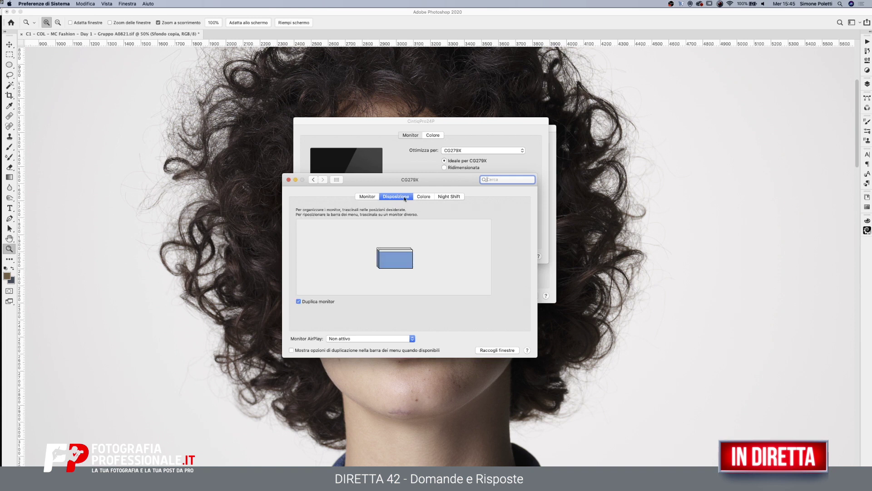
left_click(368, 198)
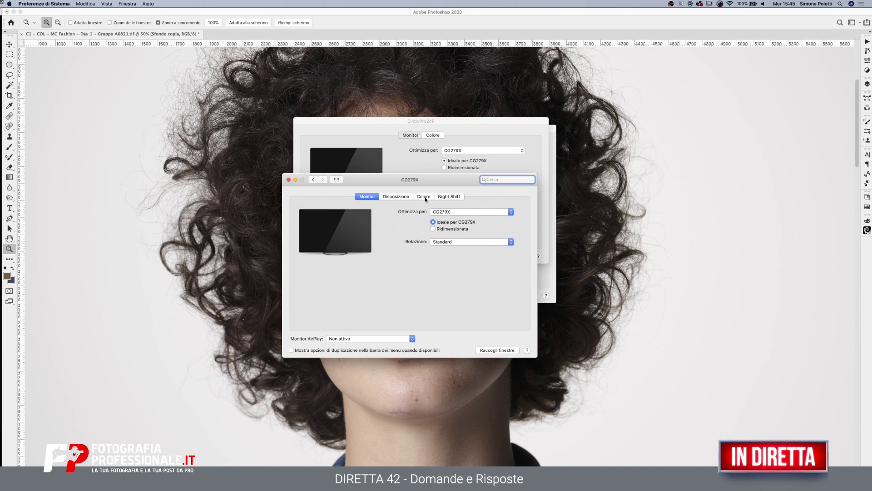
left_click(425, 198)
scroll(345, 281, "down", 3)
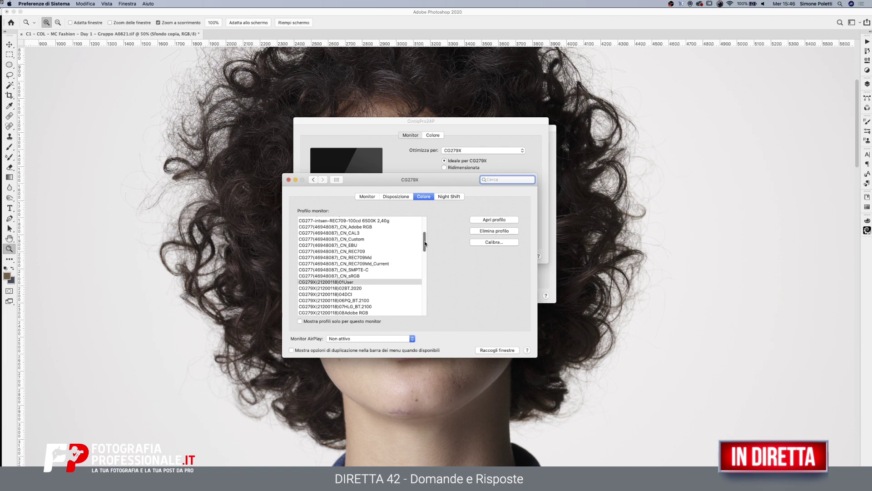
left_click(288, 180)
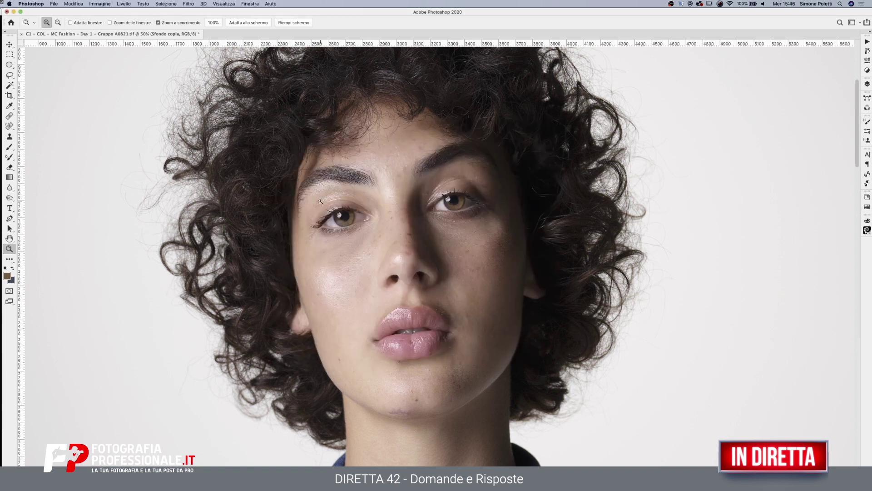
left_click(9, 45)
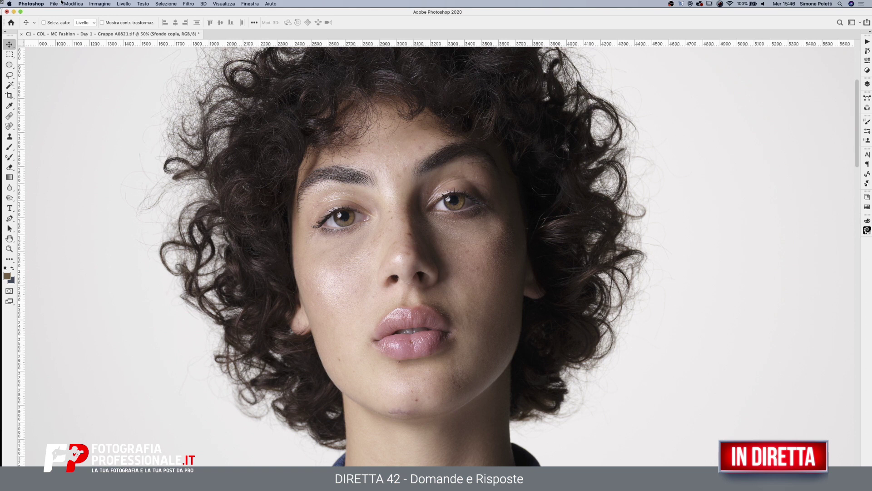
left_click(70, 4)
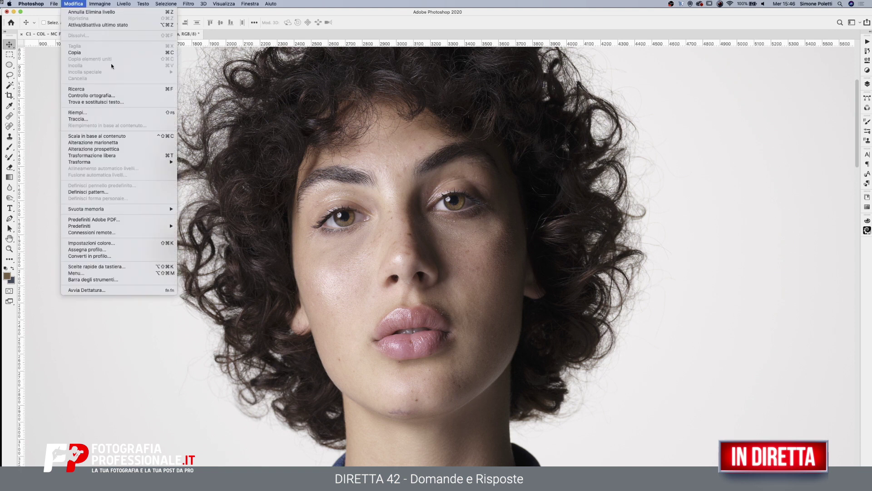
left_click(496, 243)
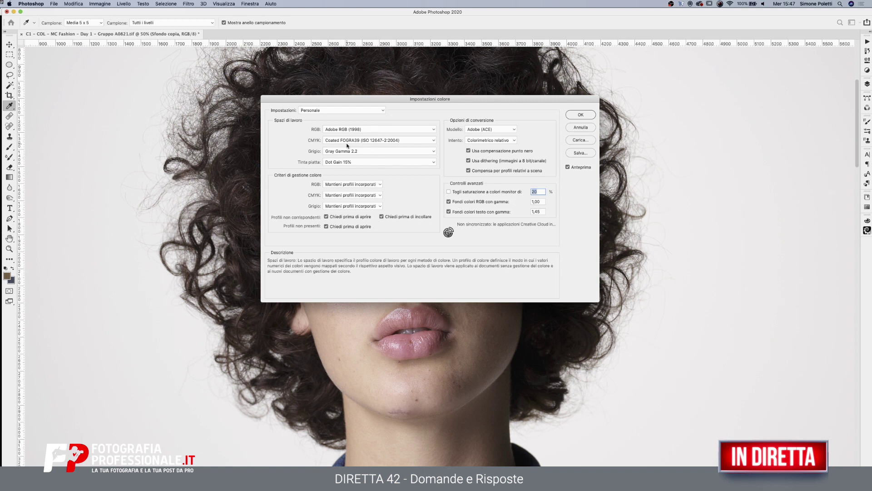
left_click(580, 127)
key("v")
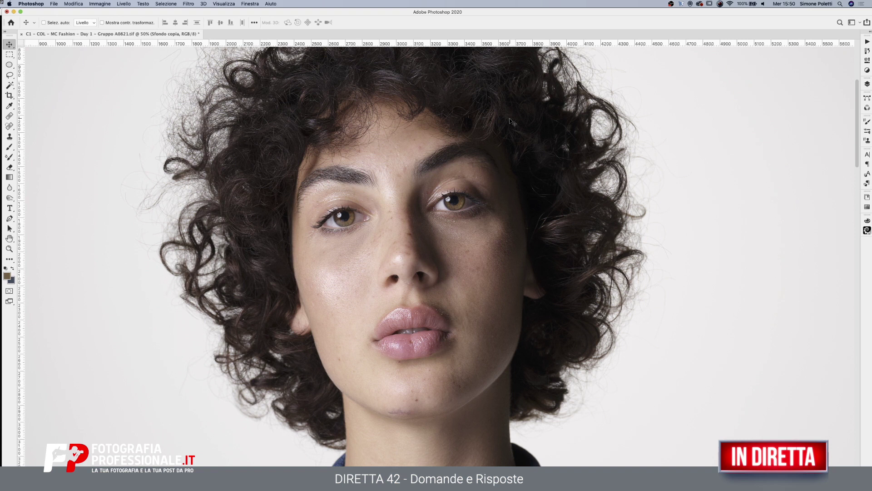
left_click(681, 3)
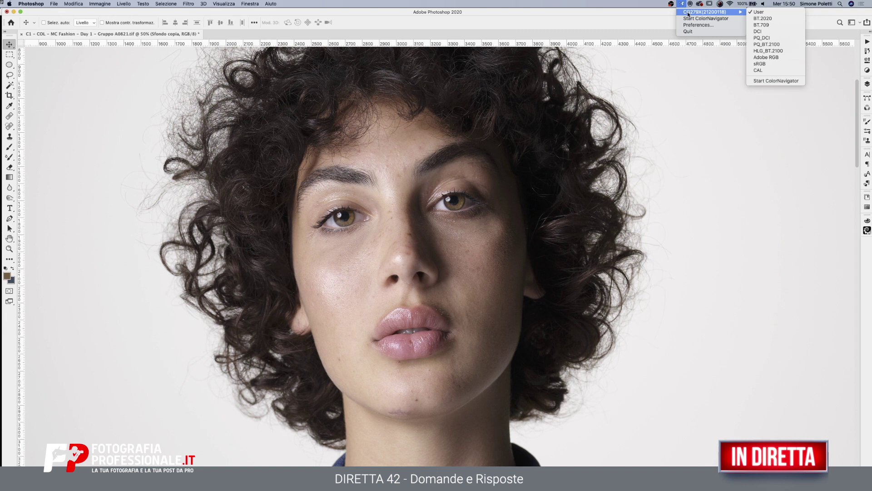
left_click(686, 19)
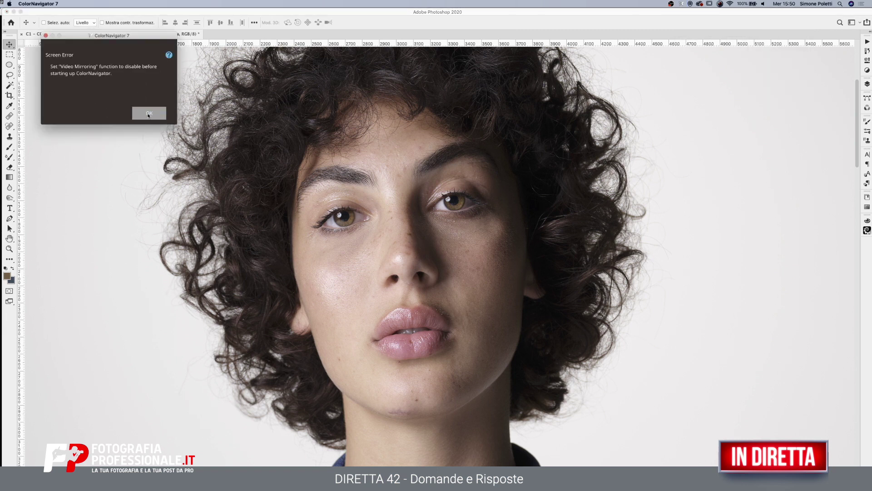
left_click(46, 36)
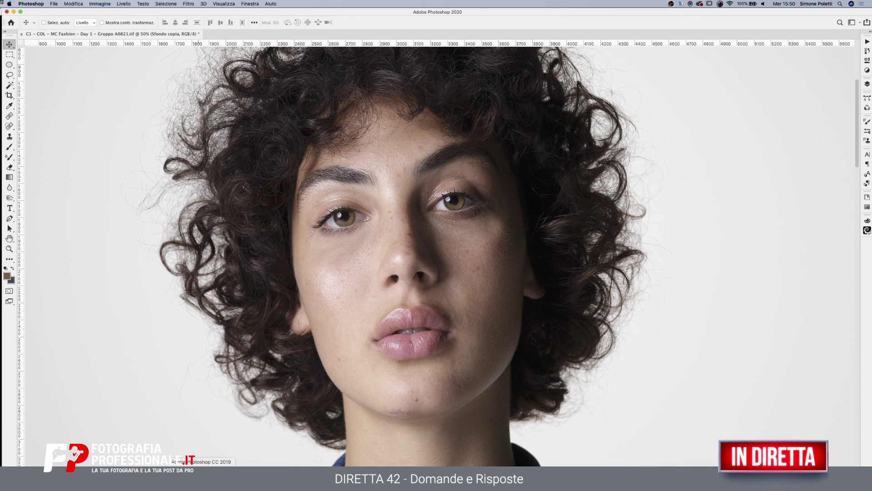
left_click(73, 3)
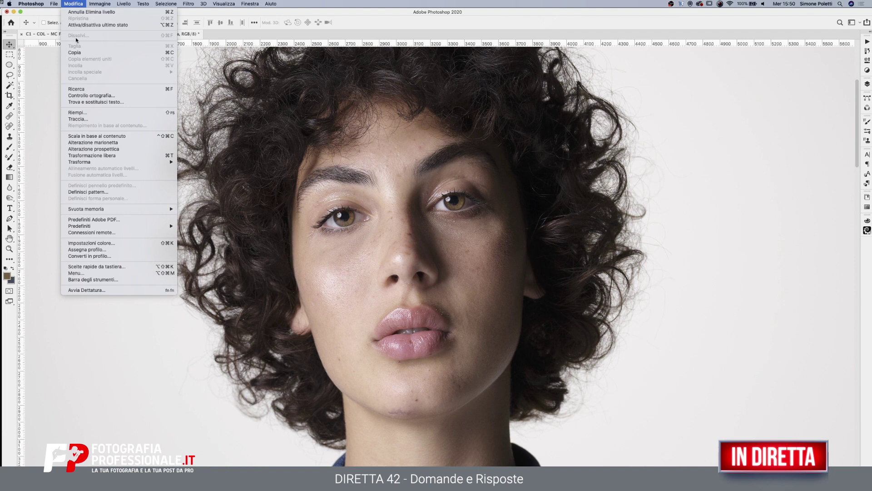
left_click(98, 244)
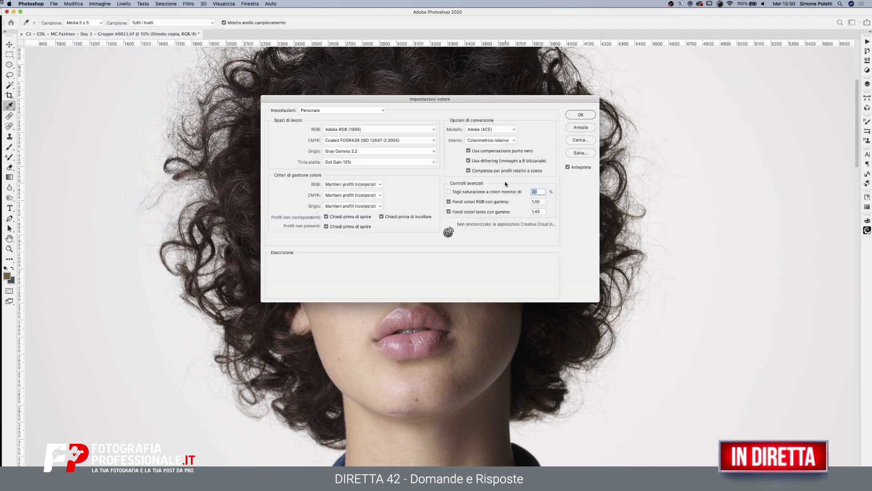
left_click(581, 140)
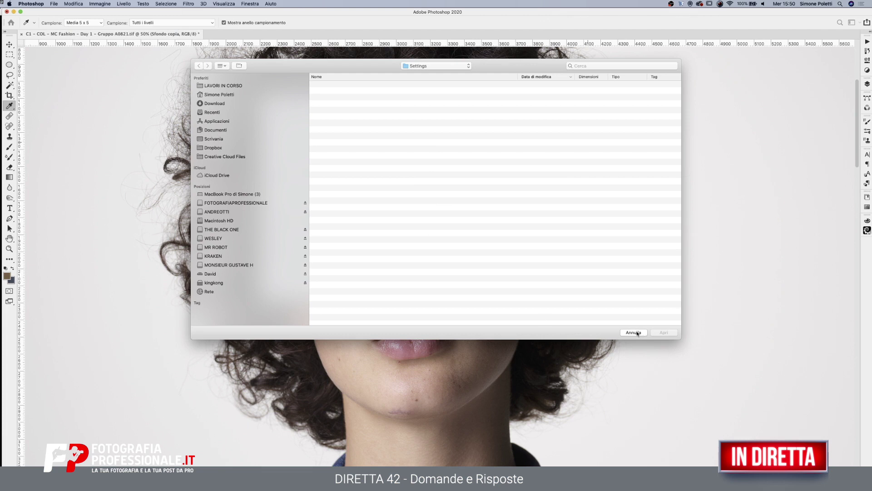
left_click(635, 333)
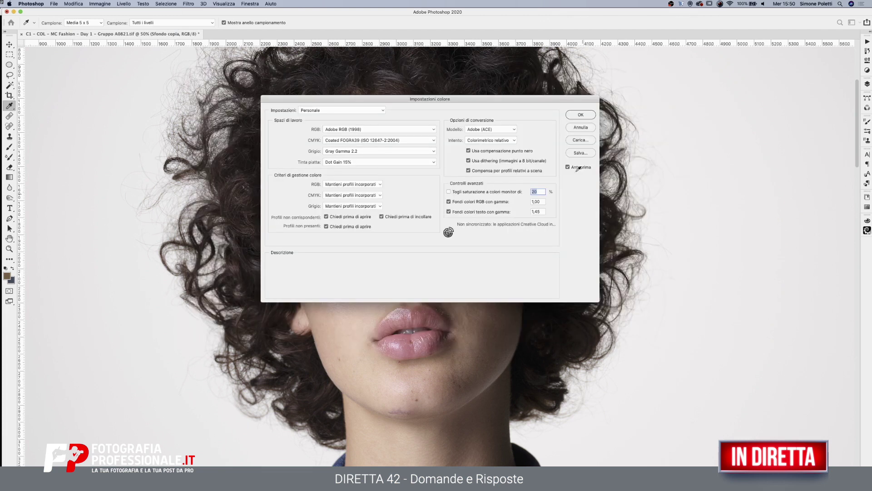
left_click(355, 129)
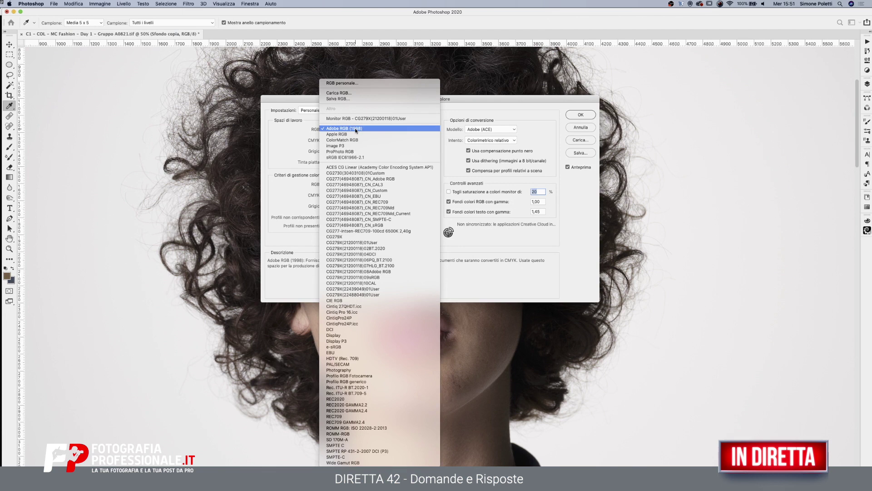
left_click(355, 128)
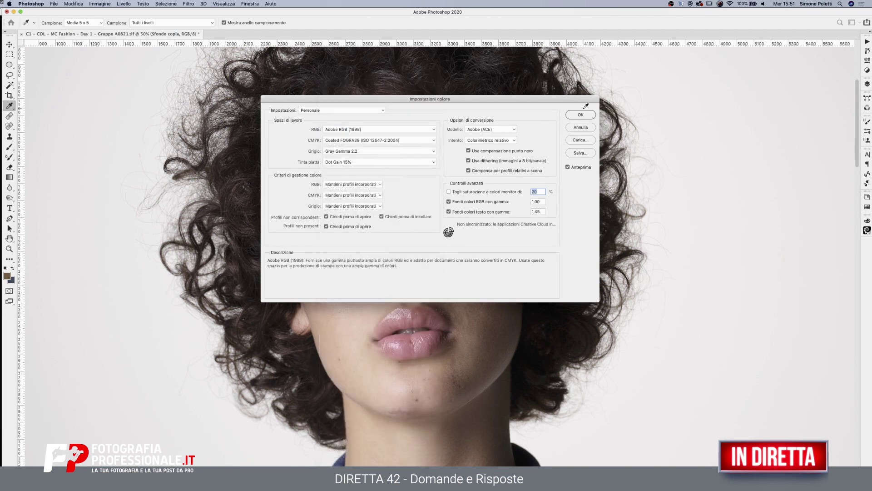
left_click(581, 127)
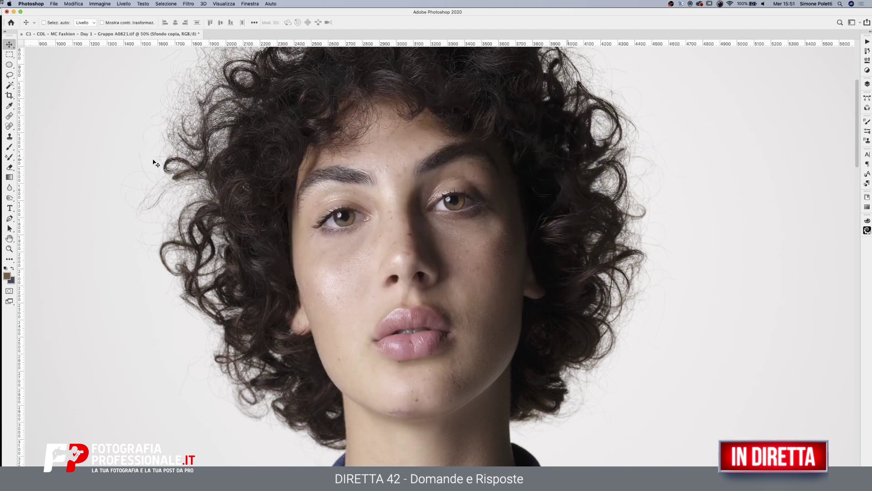
Cancel Converti in profilo to keep Adobe RGB (1998), then return to the Modifica menu
left_click(66, 3)
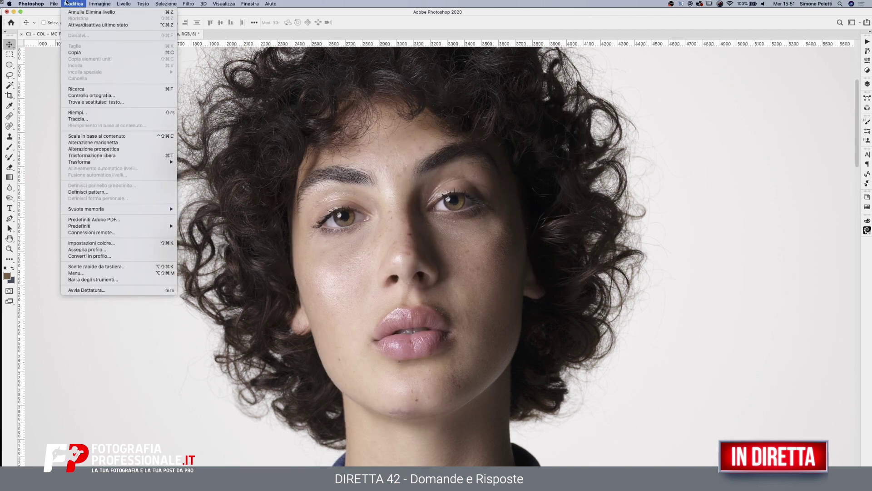
left_click(101, 256)
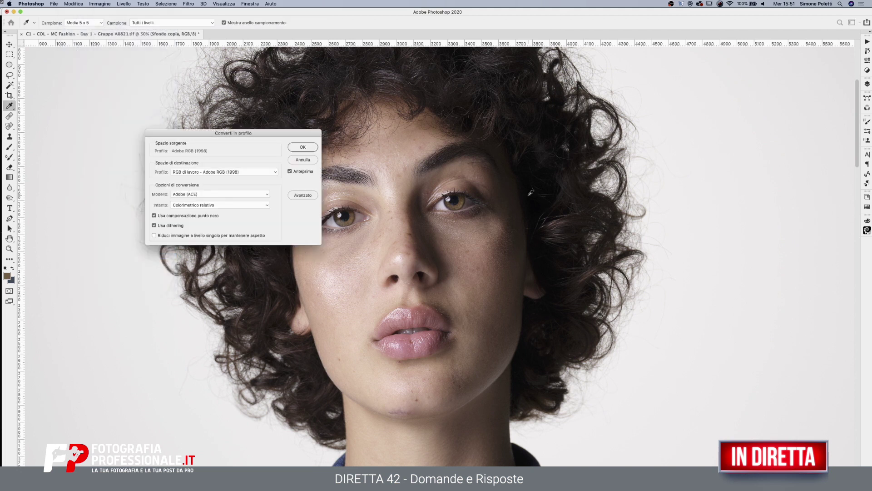
left_click(223, 173)
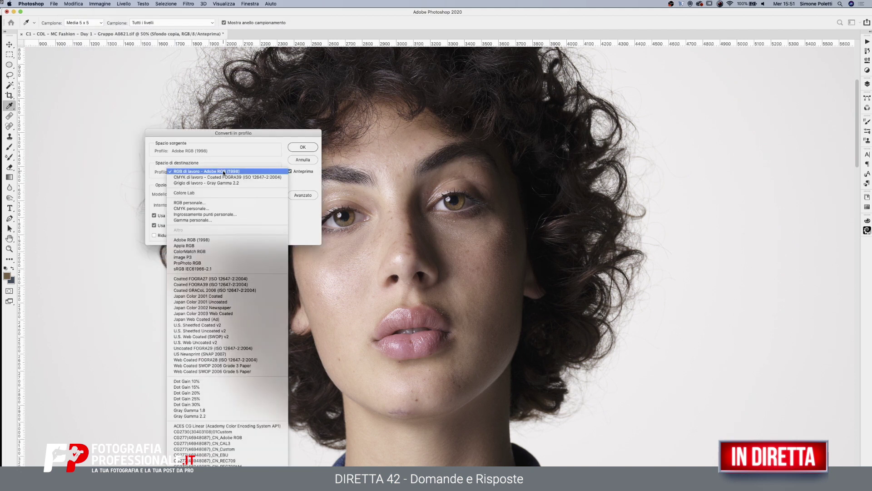
left_click(580, 175)
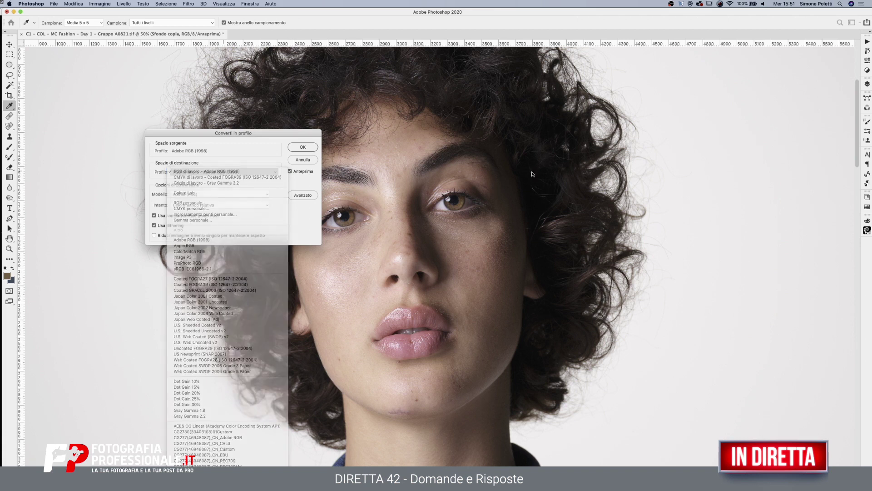
left_click(302, 160)
key("v")
left_click(99, 4)
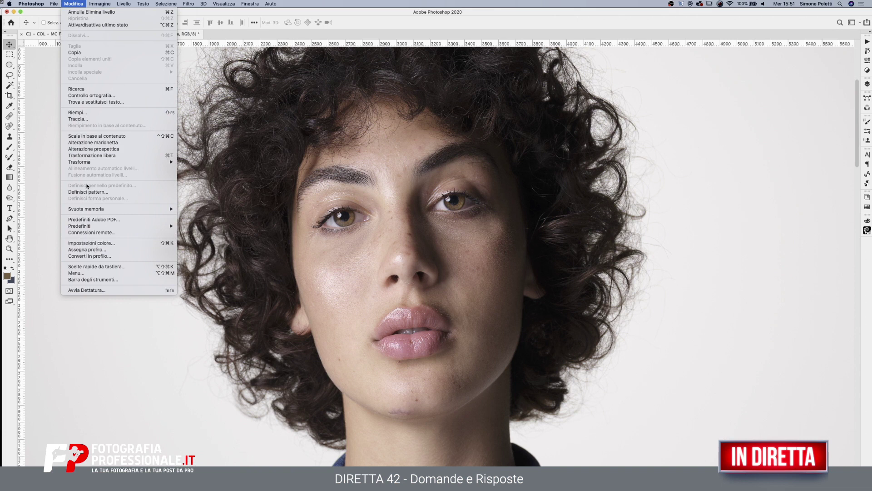
Dismiss the Modifica menu and expand the Livelli panel showing Sfondo copia and Sfondo
left_click(71, 3)
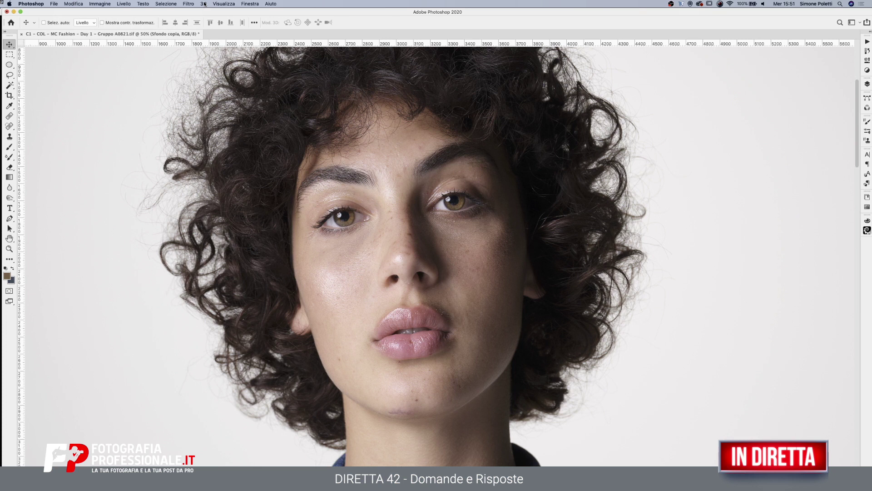
left_click(867, 84)
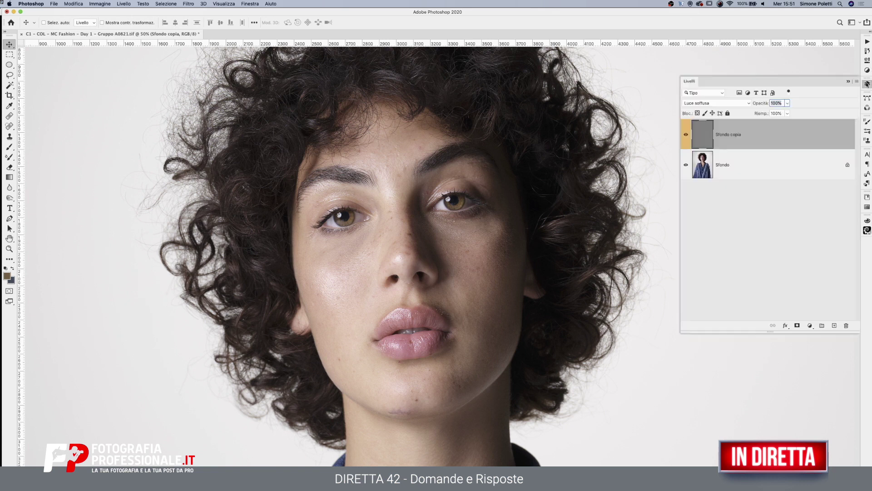
Add an orange Tinta unita fill layer, Colore riempimento 1, over the portrait
left_click(811, 325)
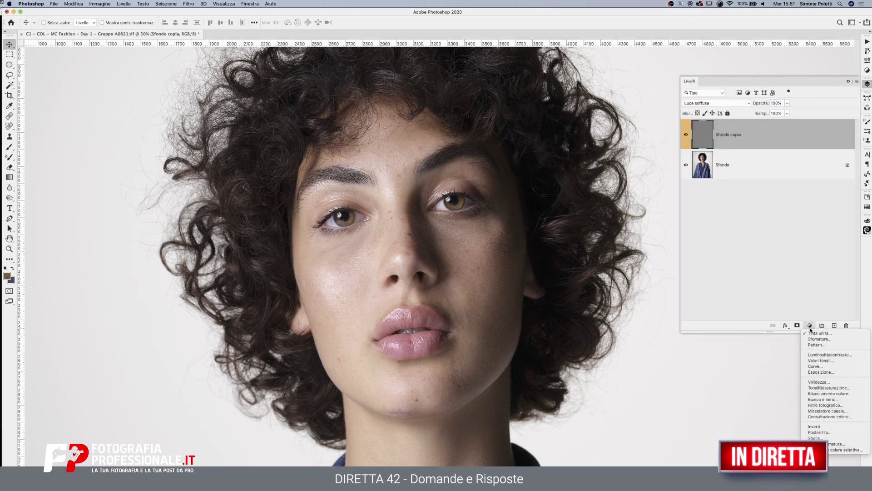
left_click(818, 333)
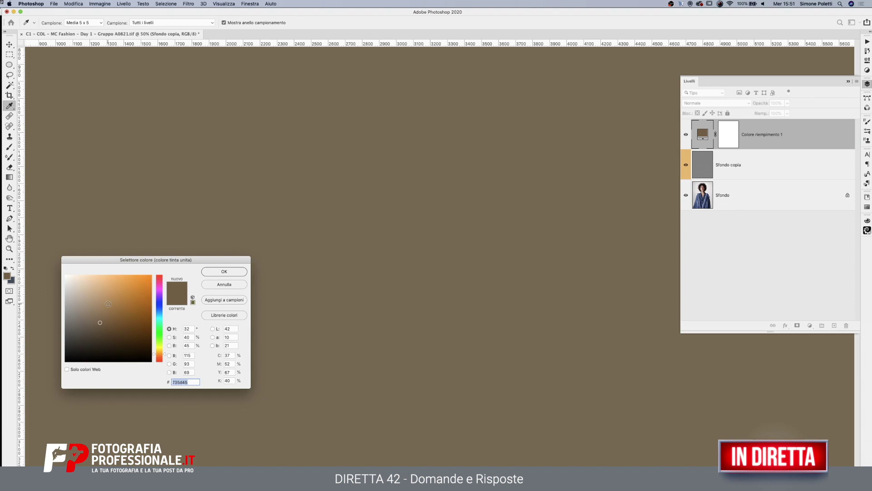
left_click_drag(108, 304, 43, 247)
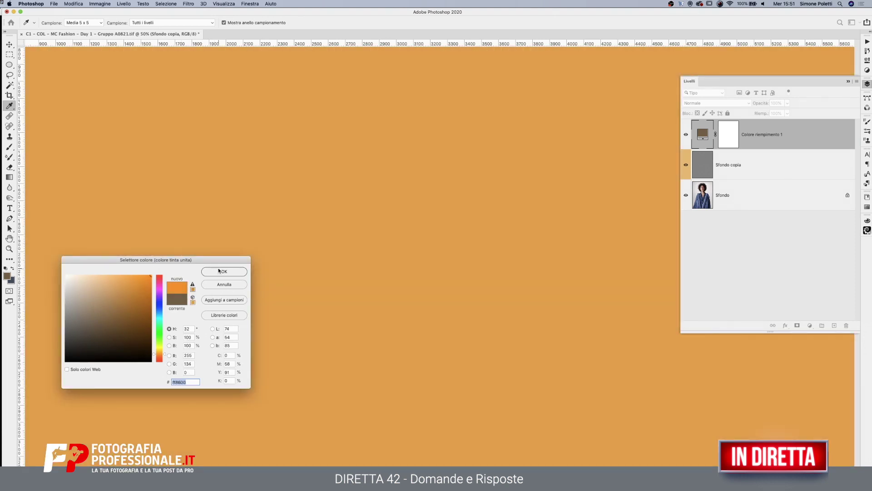
left_click(220, 271)
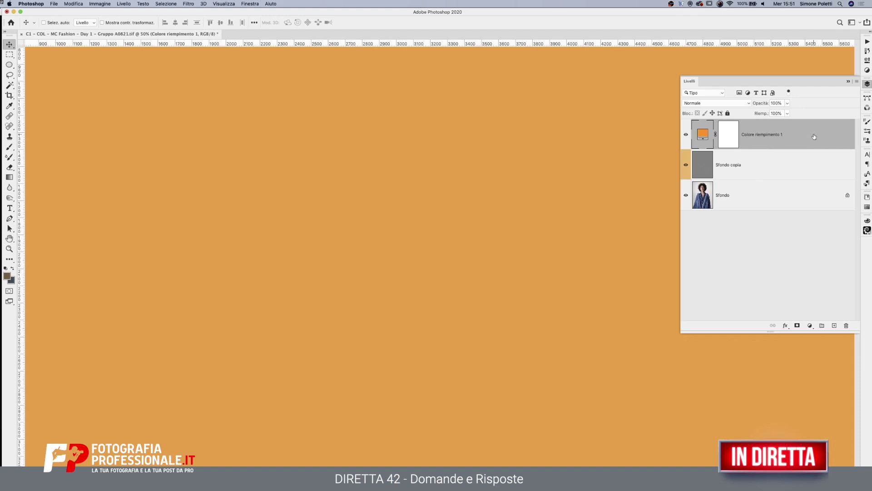
Open Opzioni di fusione for Colore riempimento 1 and move the dialog aside
double_click(821, 133)
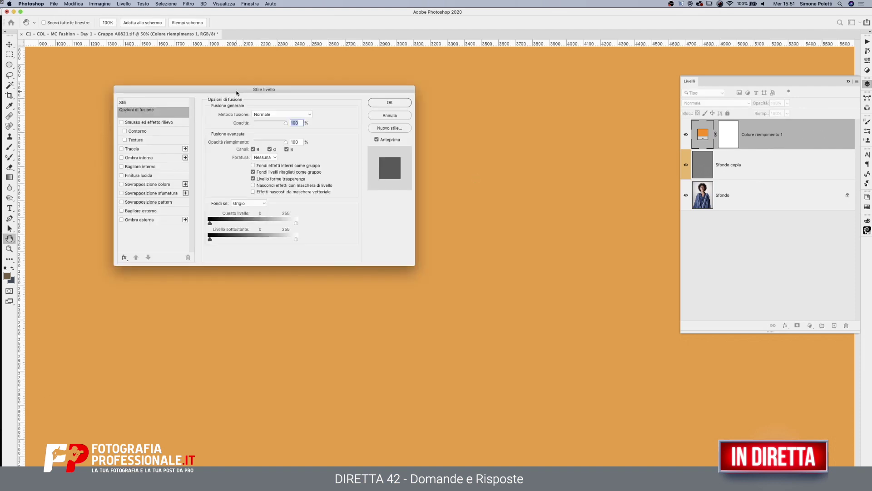
left_click_drag(237, 88, 653, 133)
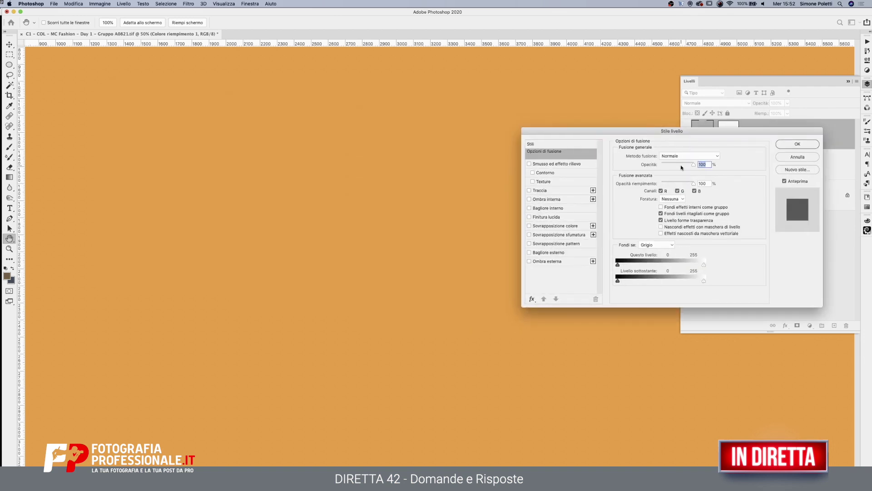
left_click_drag(683, 130, 375, 186)
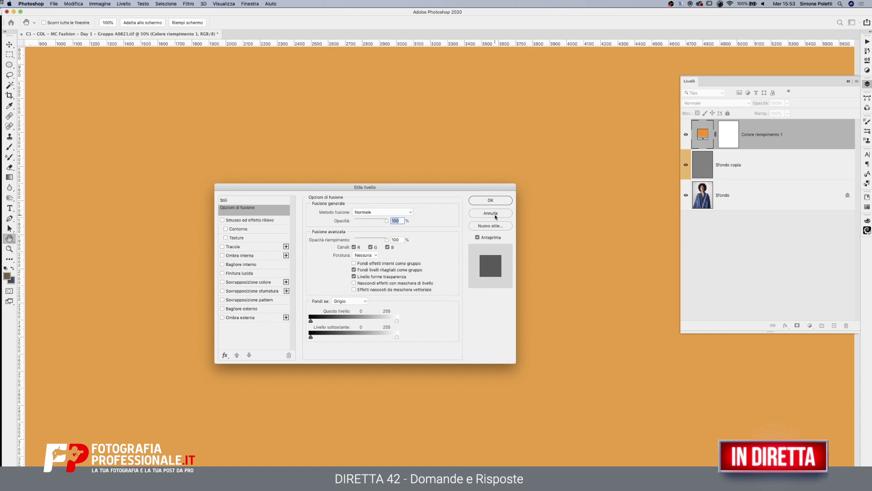
left_click_drag(455, 188, 490, 123)
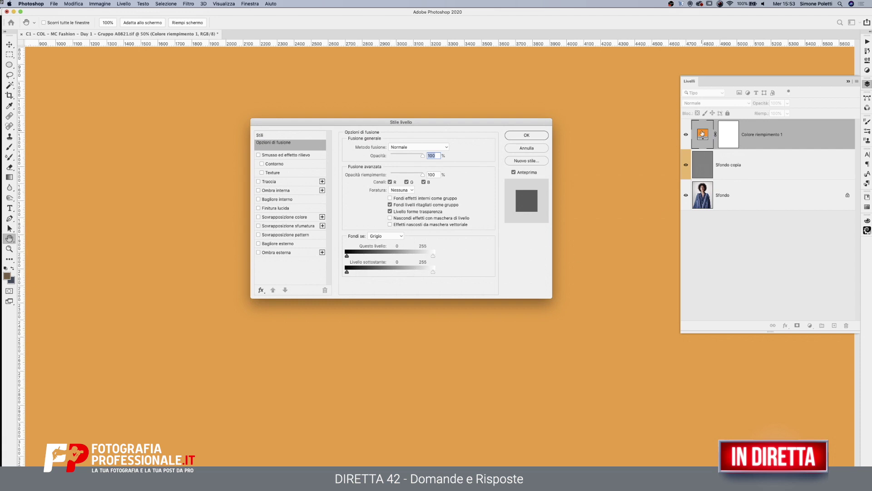
left_click_drag(511, 129, 357, 143)
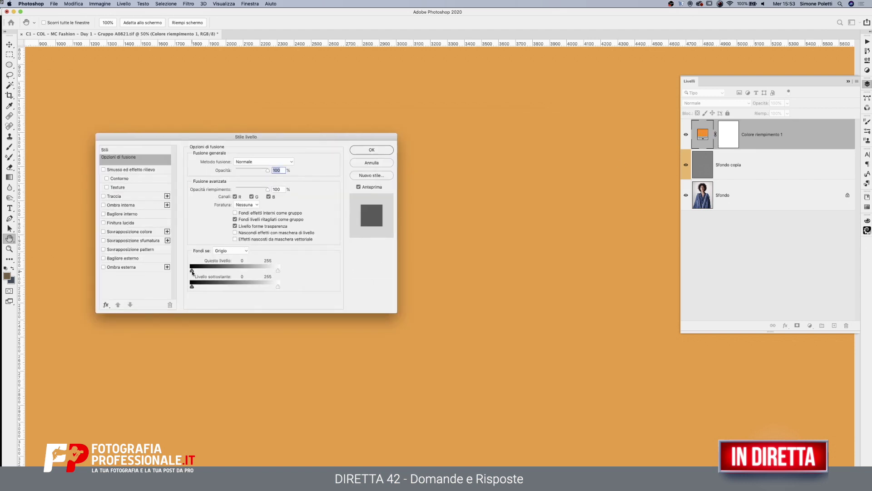
left_click_drag(192, 270, 244, 274)
left_click_drag(245, 273, 166, 274)
left_click_drag(314, 139, 560, 94)
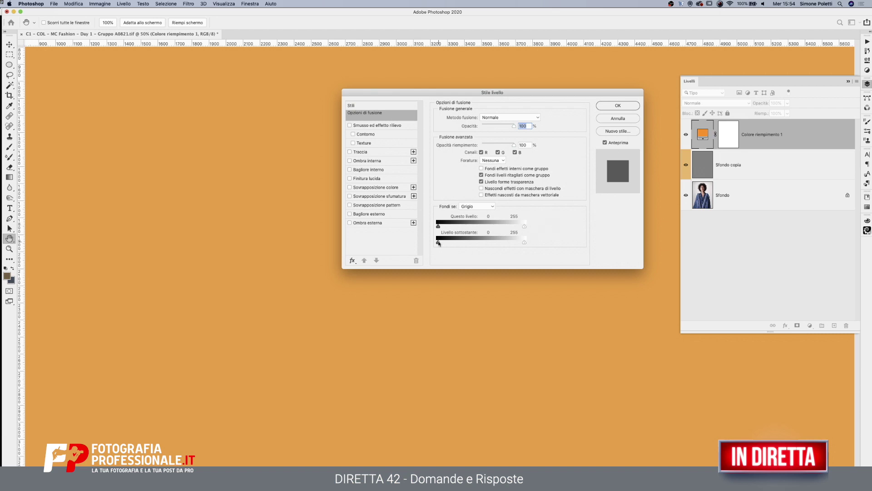
Try the Livello sottostante sliders, settling the dark threshold at 139
left_click_drag(438, 243, 489, 243)
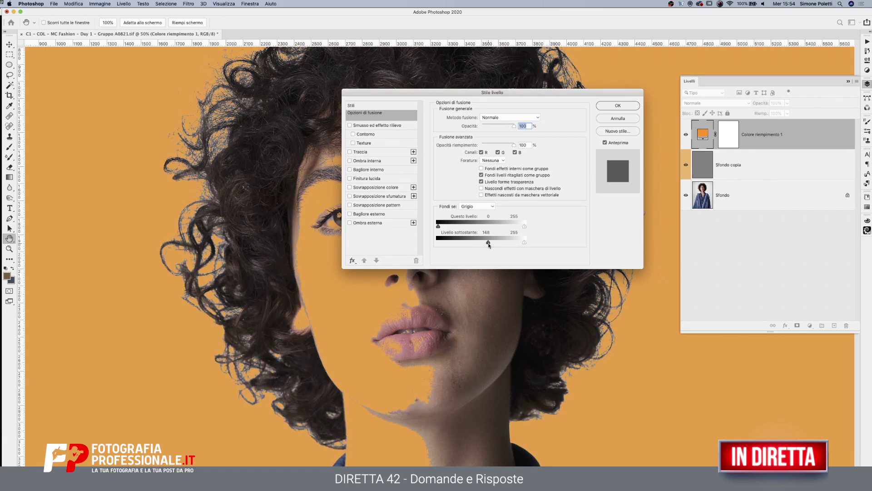
left_click_drag(489, 243, 421, 245)
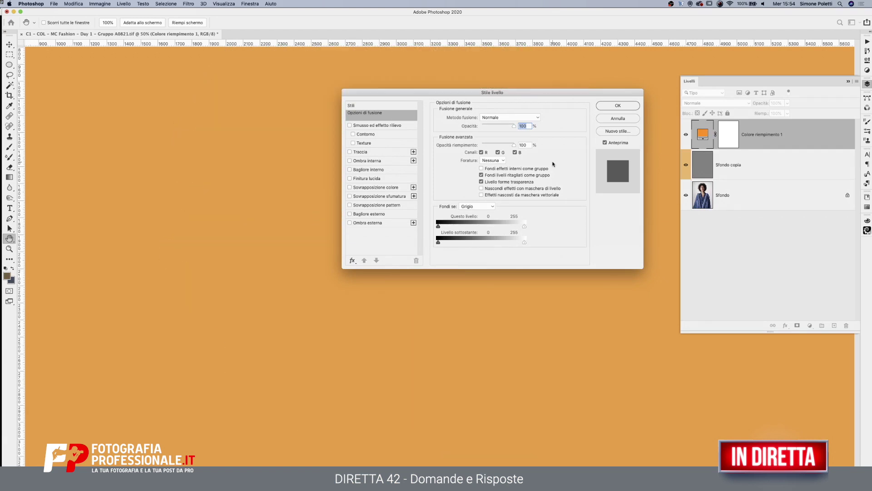
left_click_drag(564, 97, 350, 74)
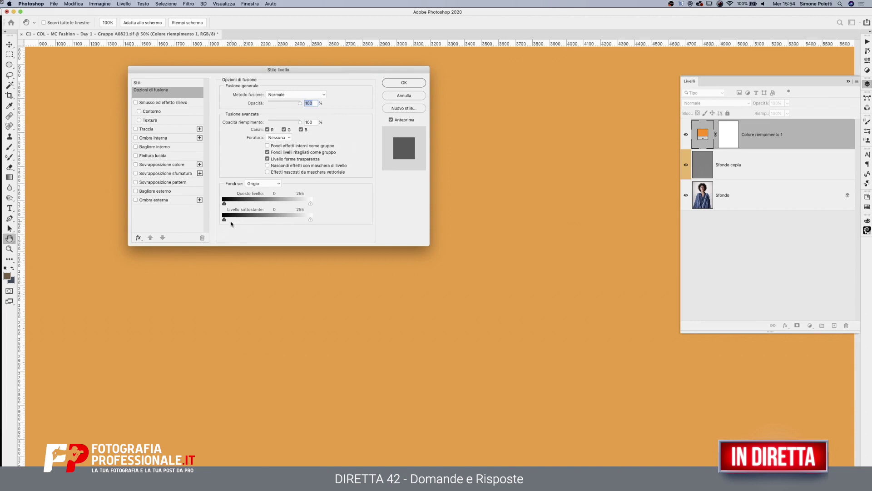
left_click_drag(224, 221, 272, 224)
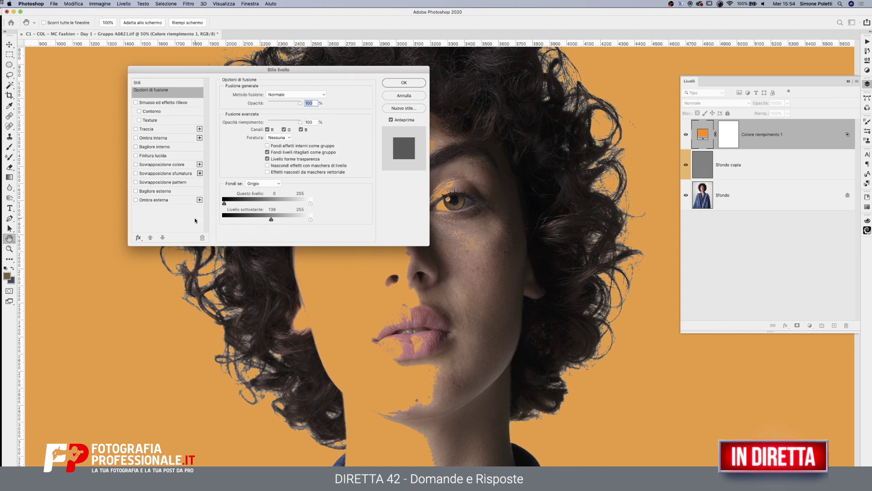
left_click_drag(272, 220, 171, 224)
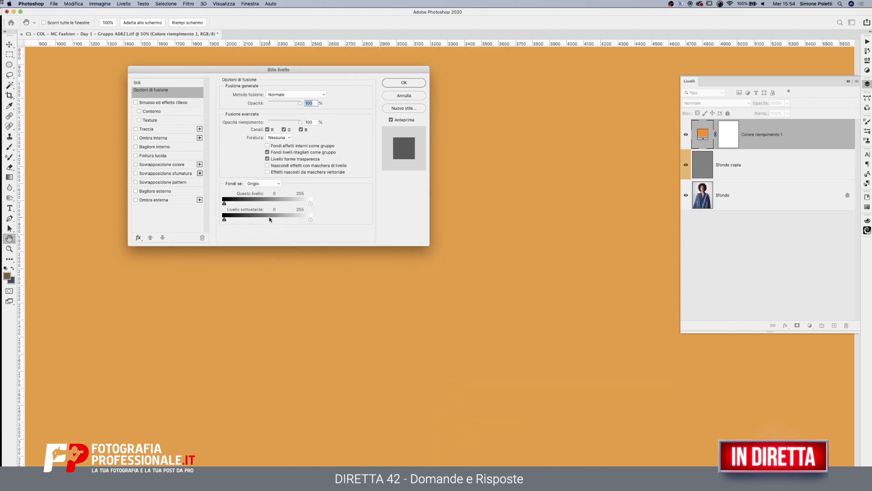
mouse_move(311, 219)
left_mouse_down()
mouse_move(270, 221)
mouse_move(336, 226)
left_mouse_up()
left_click_drag(224, 220, 270, 229)
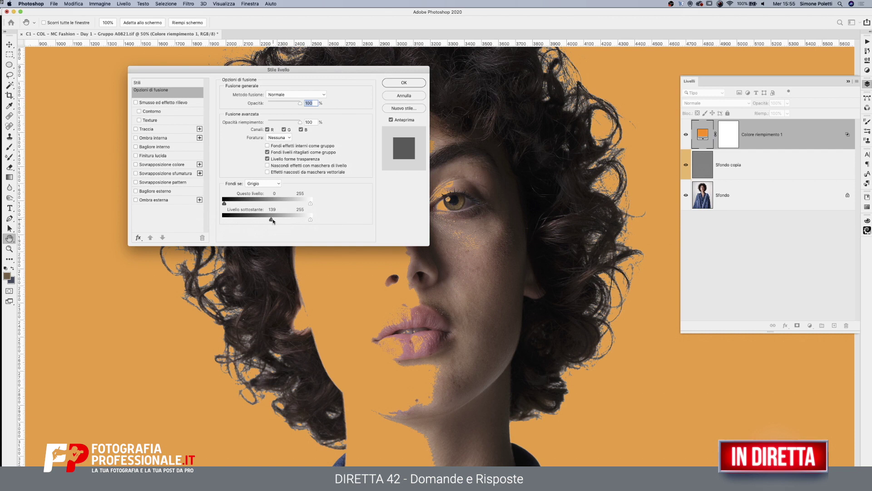
Try a split Livello sottostante transition, merge it back at 136, then cancel
key("alt")
left_click_drag(273, 220, 293, 221)
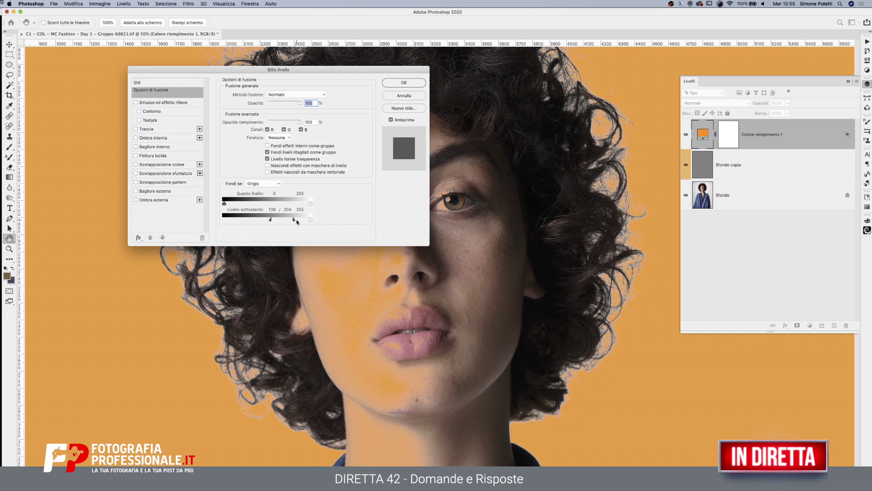
left_click_drag(294, 220, 298, 221)
left_click_drag(306, 74, 675, 202)
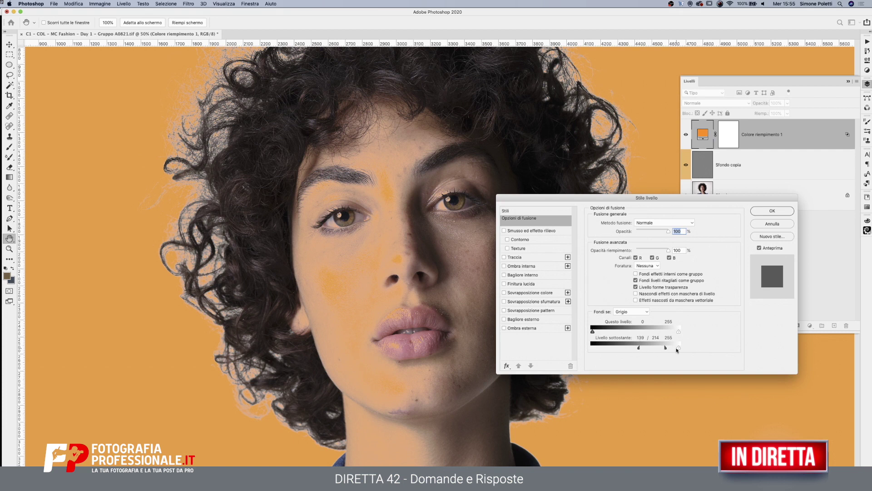
left_click_drag(666, 348, 639, 349)
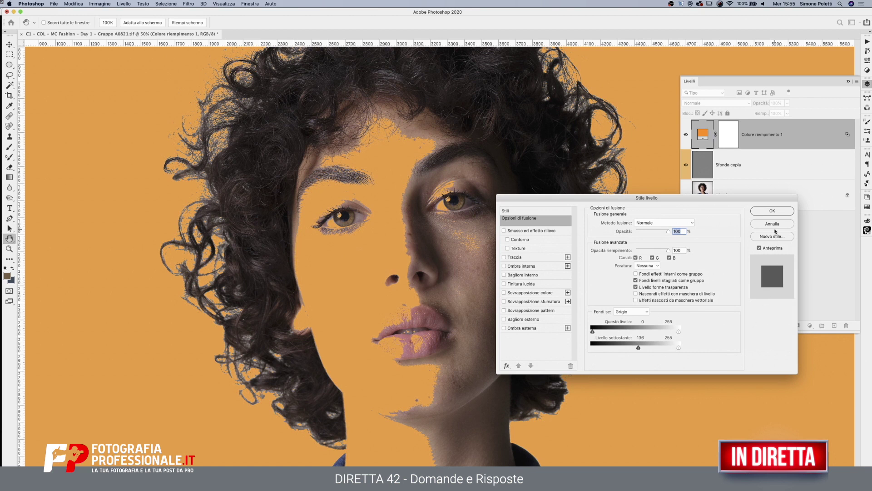
left_click(773, 225)
Delete the orange fill layer and browse the File menu
key("Delete")
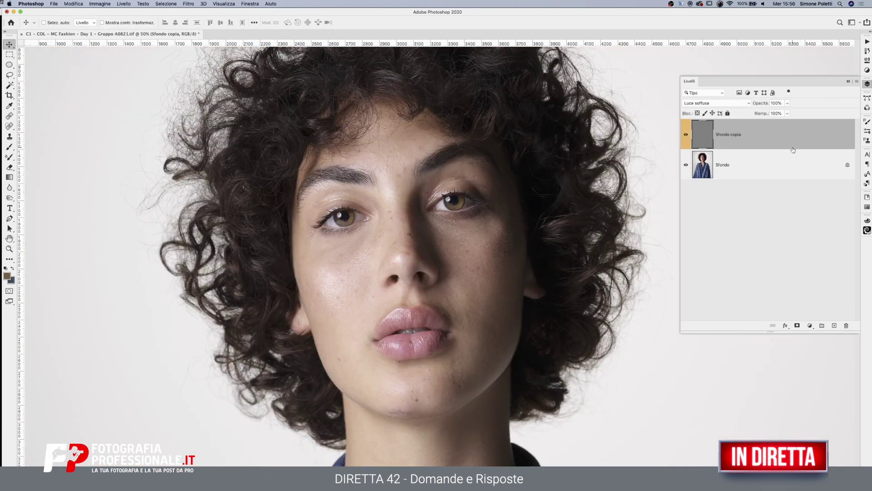
left_click(53, 4)
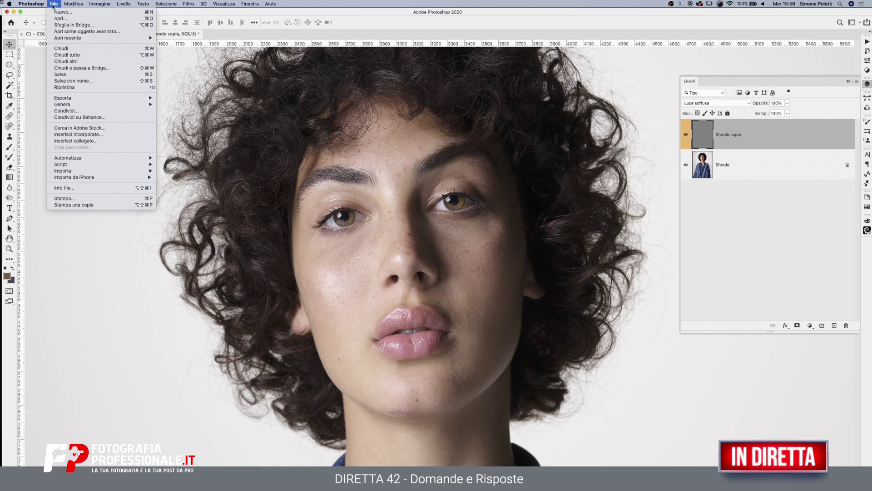
left_click(10, 23)
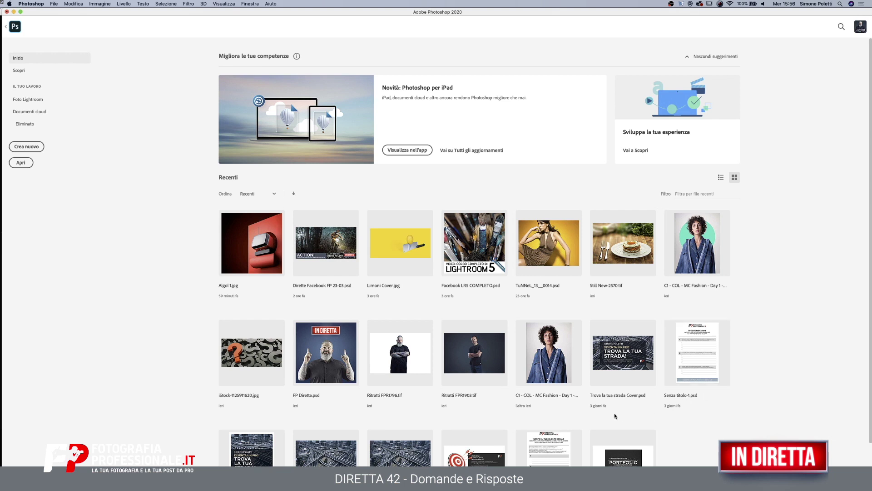
Open iStock-924212016.jpg with its embedded sRGB profile, select all, and close it
left_click(400, 450)
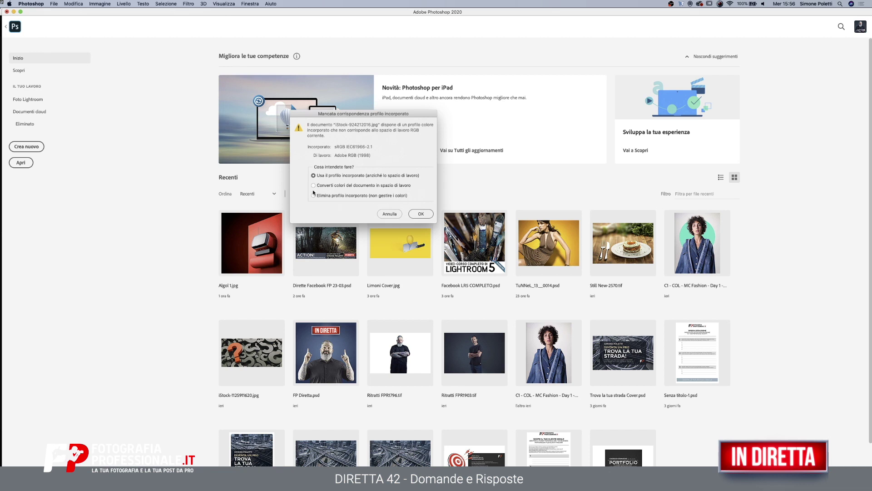
left_click(421, 214)
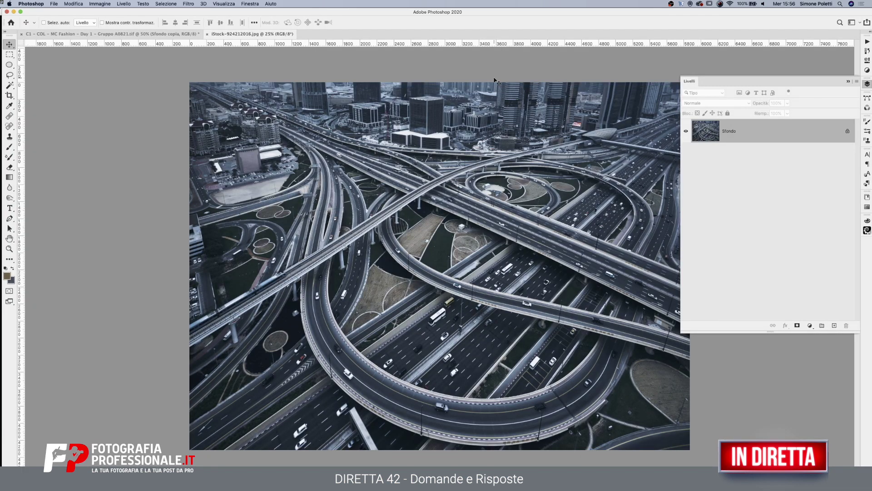
key("ctrl+a")
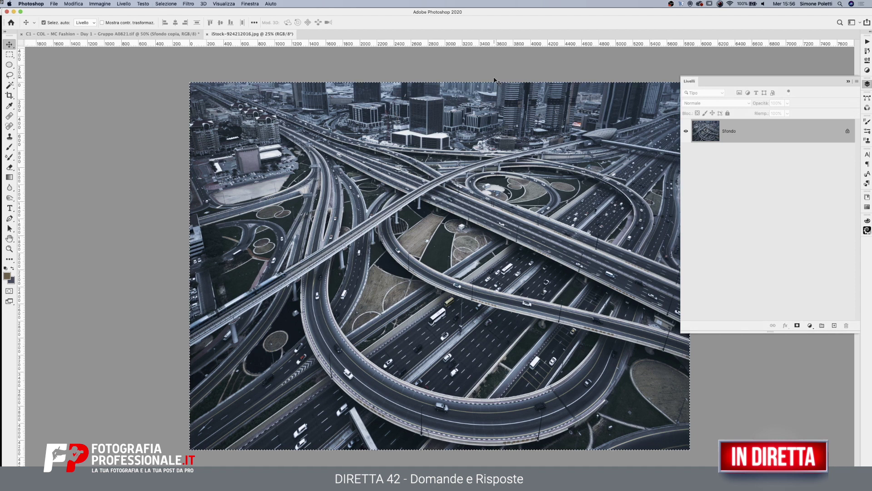
key("ctrl+w")
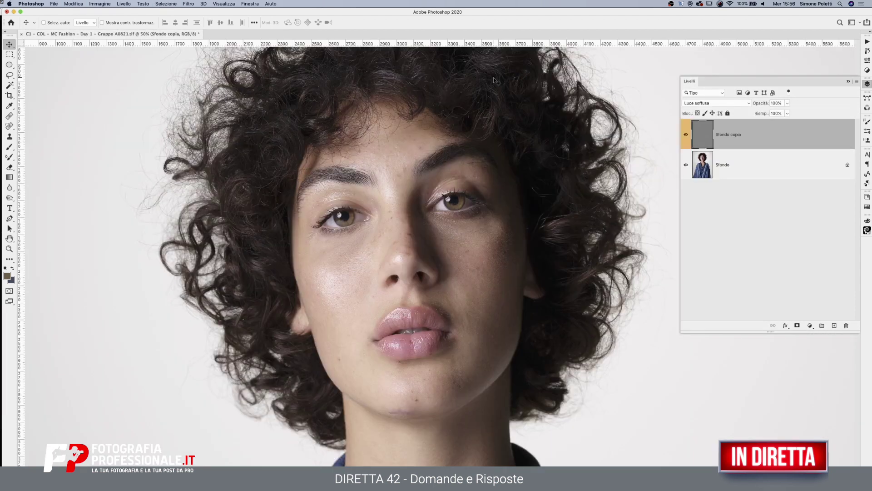
Paste the copied highway photo into the portrait, converting its colour profile
left_click(9, 249)
key("ctrl+minus")
key("ctrl+minus")
key("ctrl+minus")
key("ctrl+v")
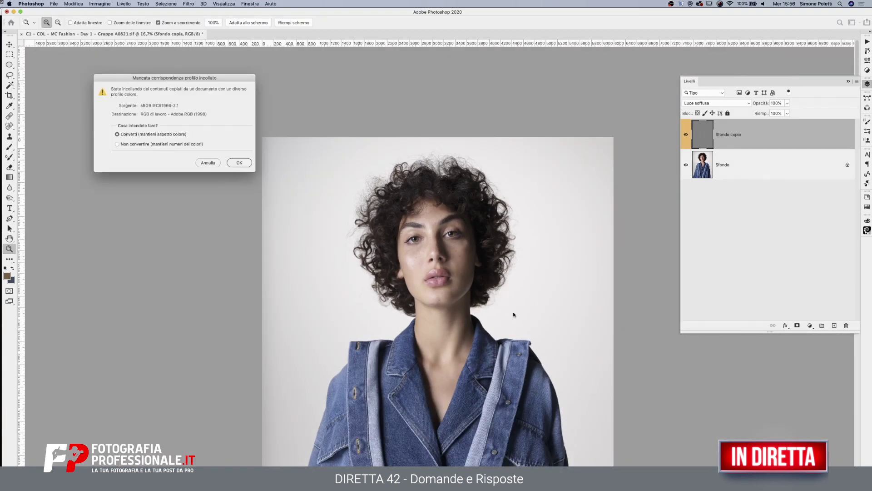
left_click(239, 163)
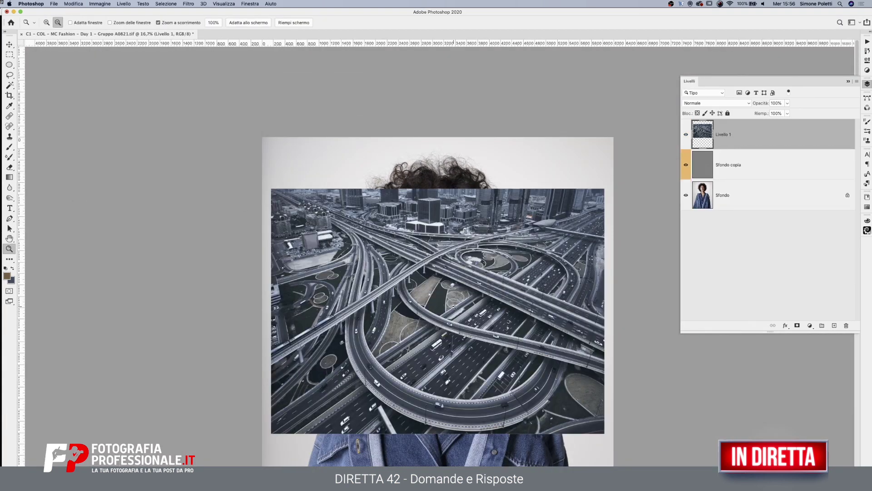
Try enlarging the pasted highway layer to about 210%, then cancel back to original size
key("ctrl+minus")
key("ctrl+t")
left_click_drag(356, 297, 223, 394)
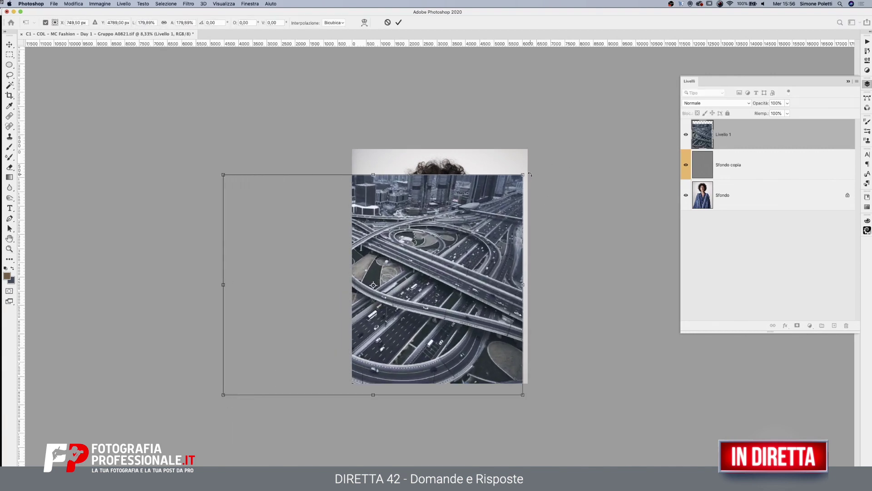
left_click_drag(523, 174, 574, 137)
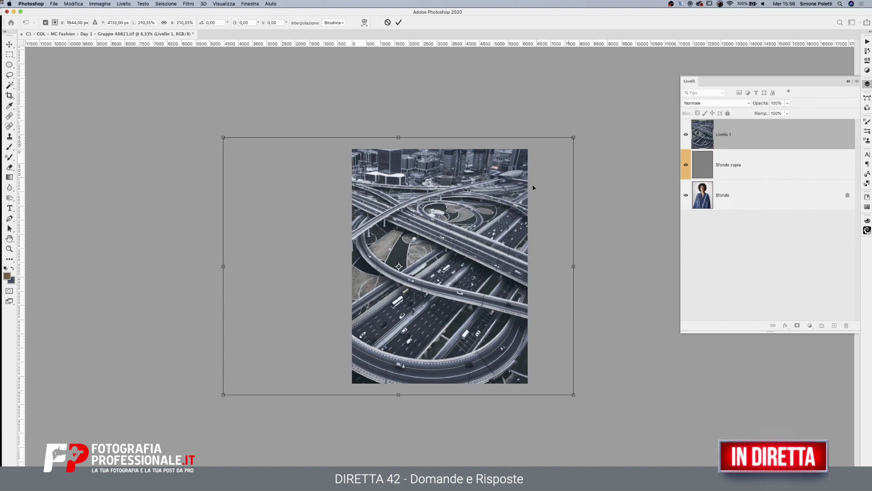
key("Escape")
key("z")
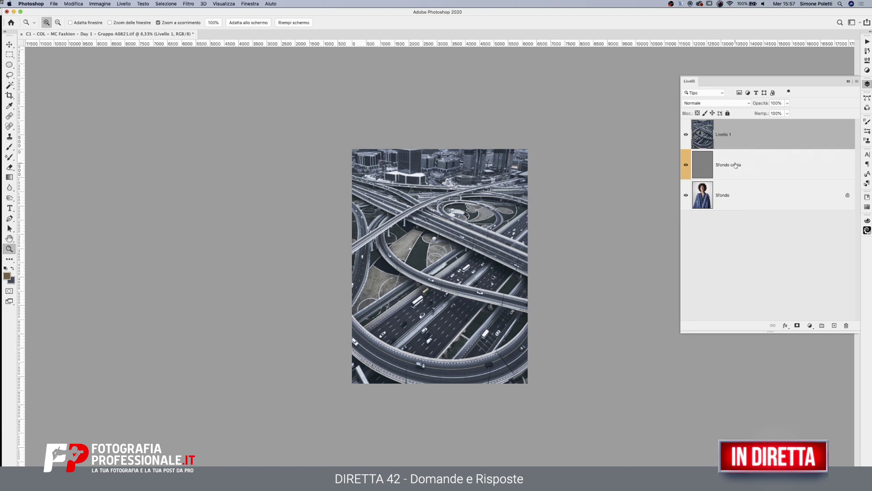
left_click(455, 259)
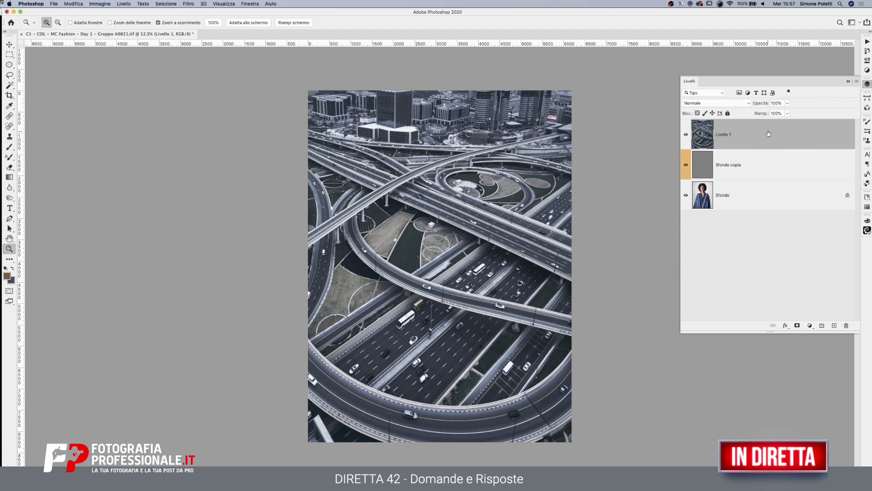
Blend Livello 1 by splitting the Livello sottostante white slider to 29/185
double_click(768, 133)
left_click_drag(674, 199, 794, 86)
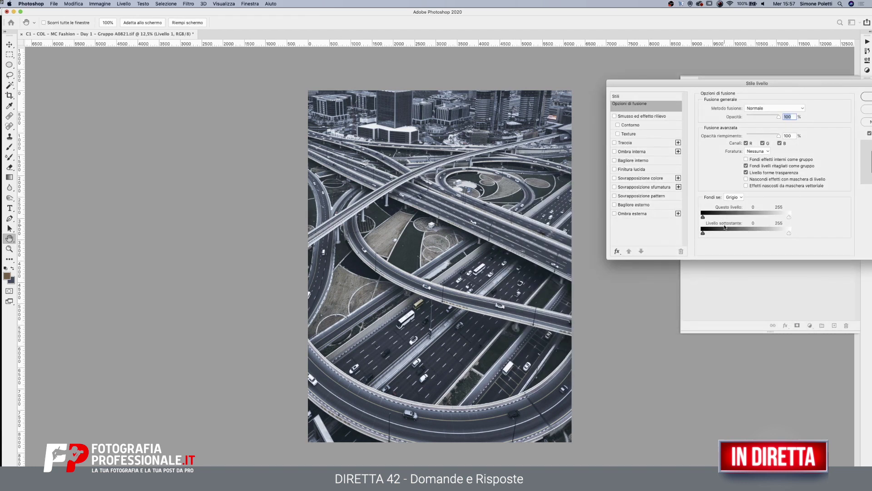
left_click_drag(789, 233, 712, 234)
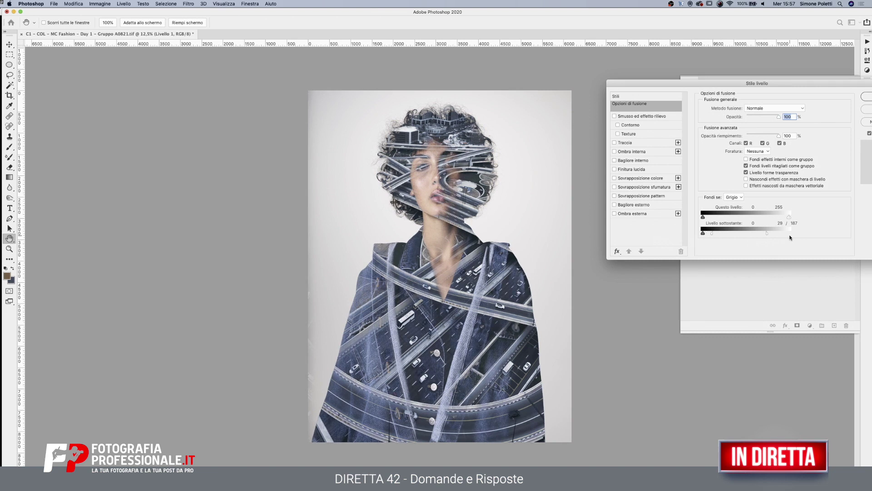
left_click_drag(767, 234, 766, 234)
left_click_drag(793, 85, 463, 209)
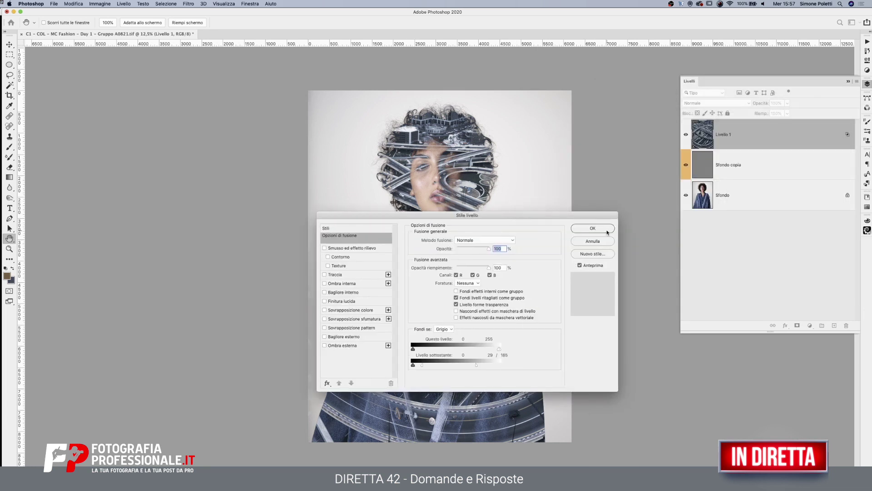
left_click(600, 229)
left_click(761, 177)
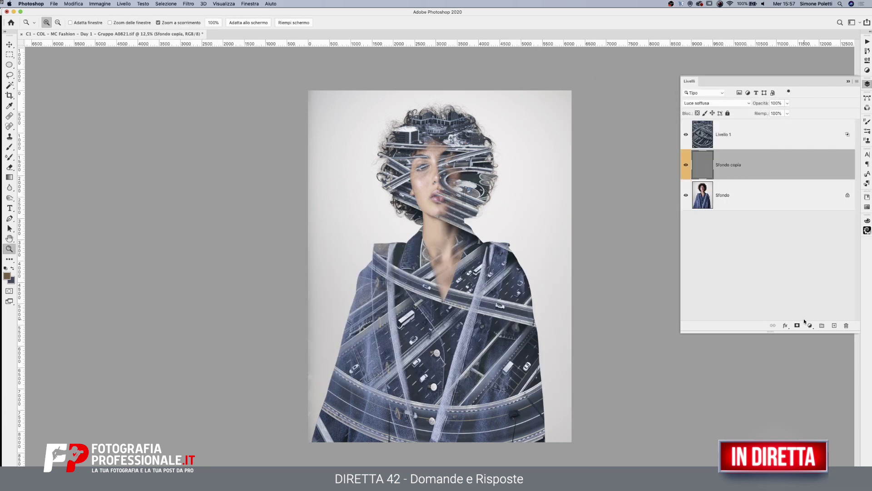
Add a Bianco e nero adjustment layer above Livello 1
left_click(775, 136)
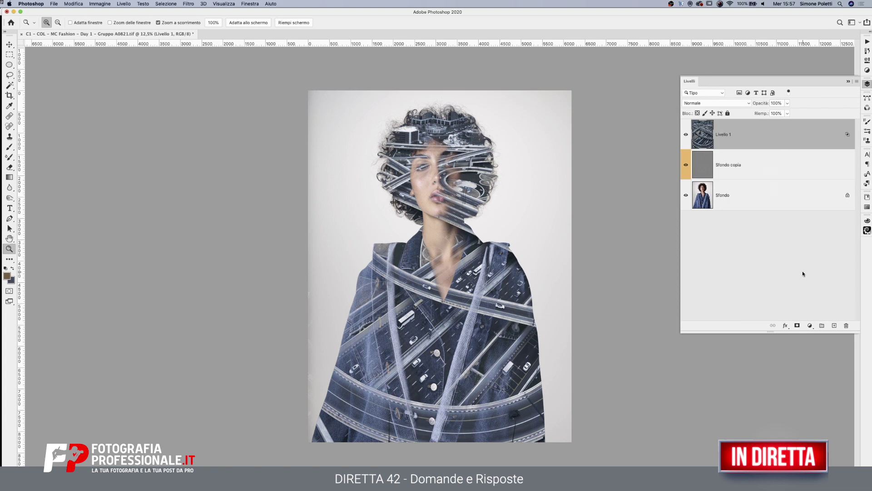
left_click(810, 325)
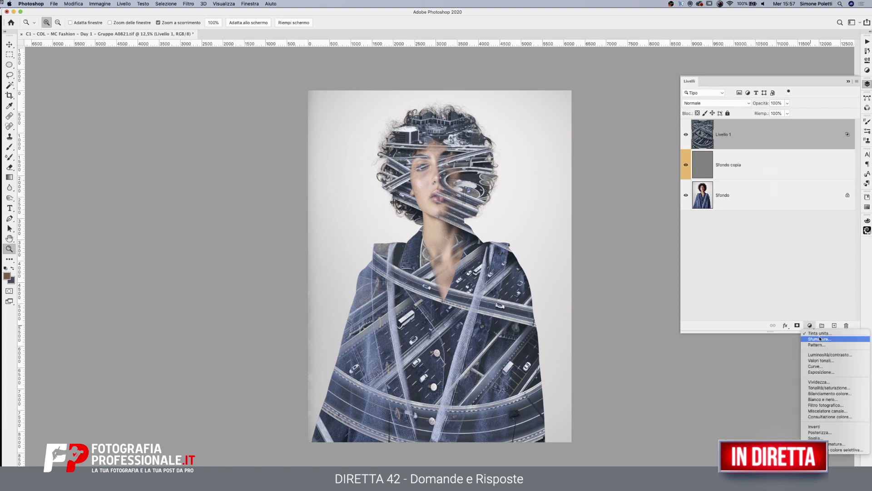
left_click(820, 399)
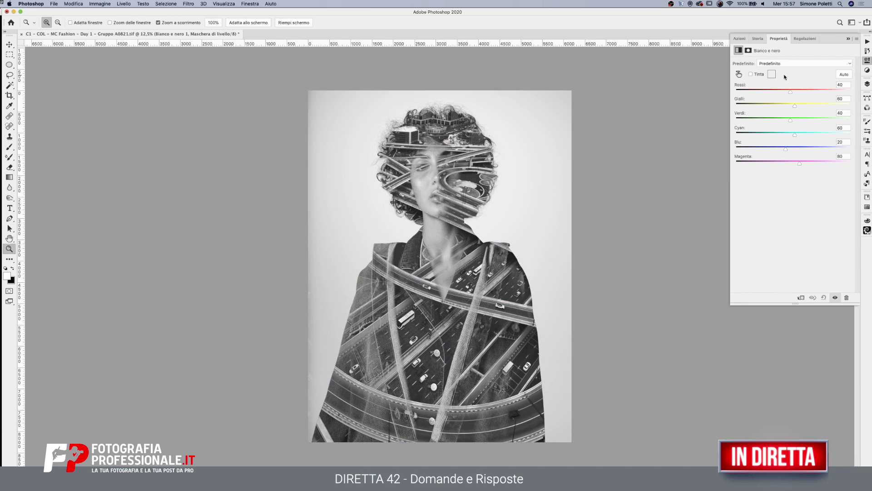
left_click(868, 83)
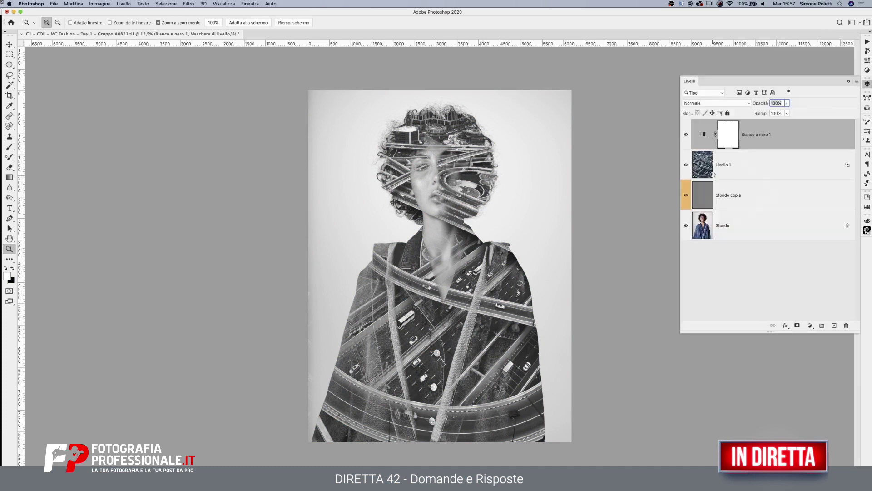
Split Livello 1's Questo livello black slider to 57/187, fading out its own dark tones
double_click(778, 166)
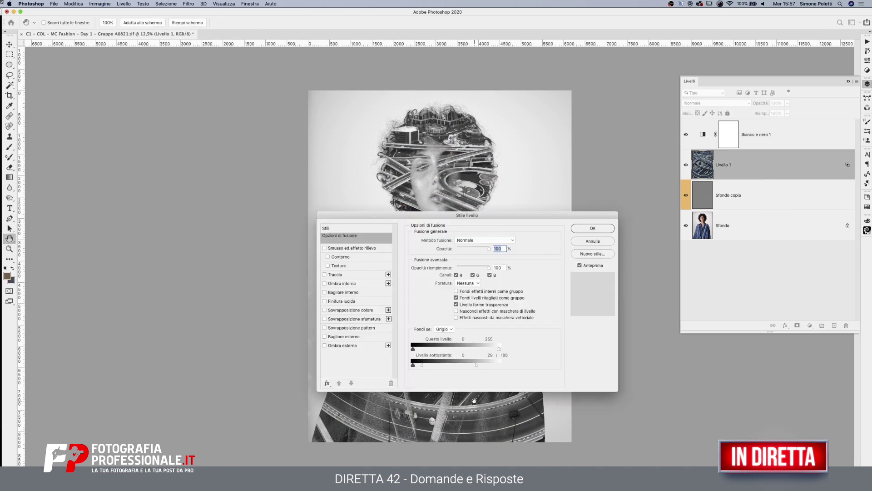
left_click_drag(468, 214, 732, 134)
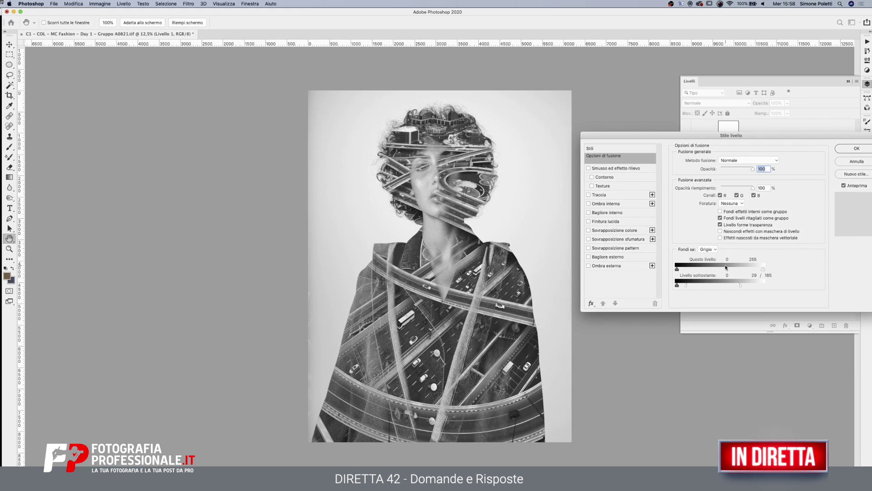
mouse_move(677, 269)
left_mouse_down()
mouse_move(751, 272)
mouse_move(691, 271)
left_mouse_up()
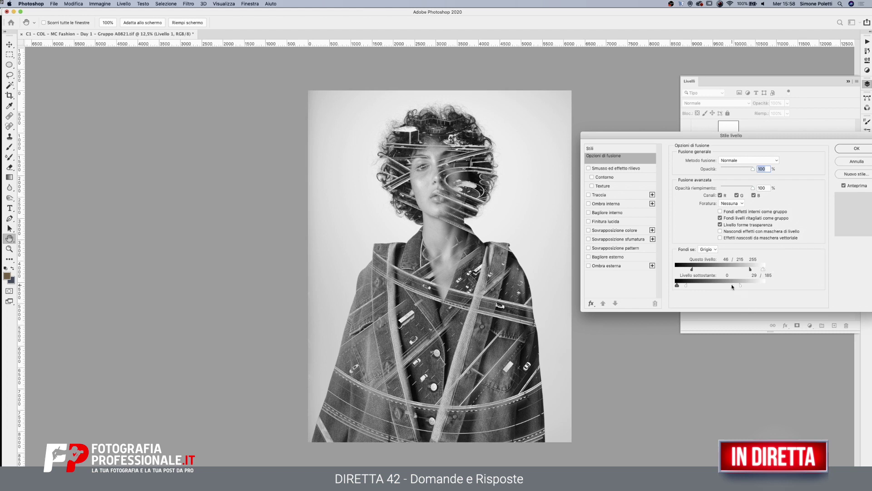
left_click_drag(685, 286, 809, 283)
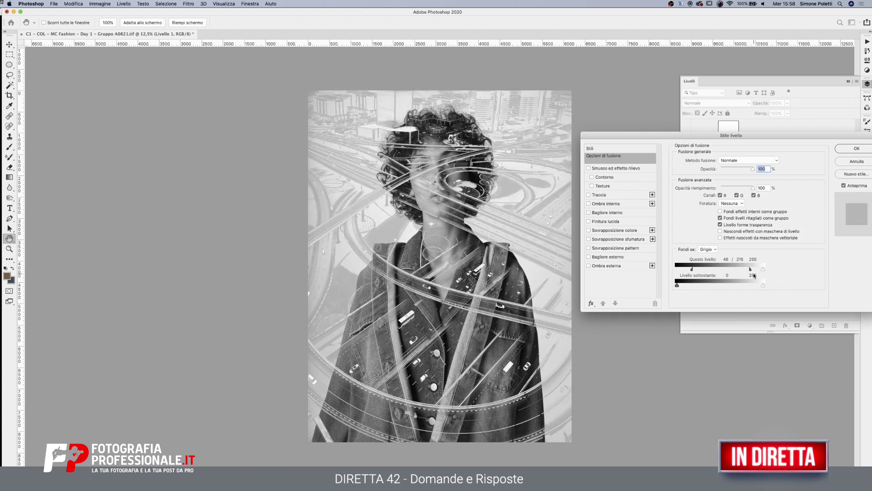
mouse_move(754, 275)
left_mouse_down()
mouse_move(687, 273)
mouse_move(764, 272)
left_mouse_up()
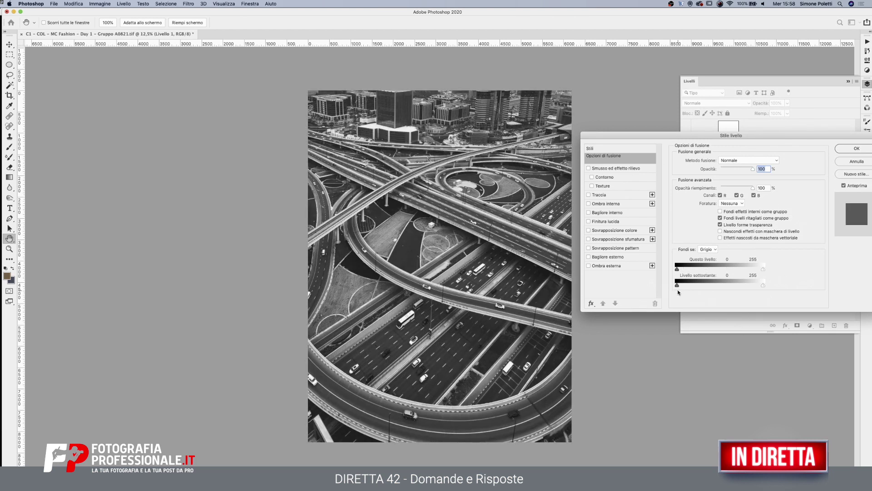
mouse_move(763, 285)
left_mouse_down()
mouse_move(685, 287)
mouse_move(732, 287)
left_mouse_up()
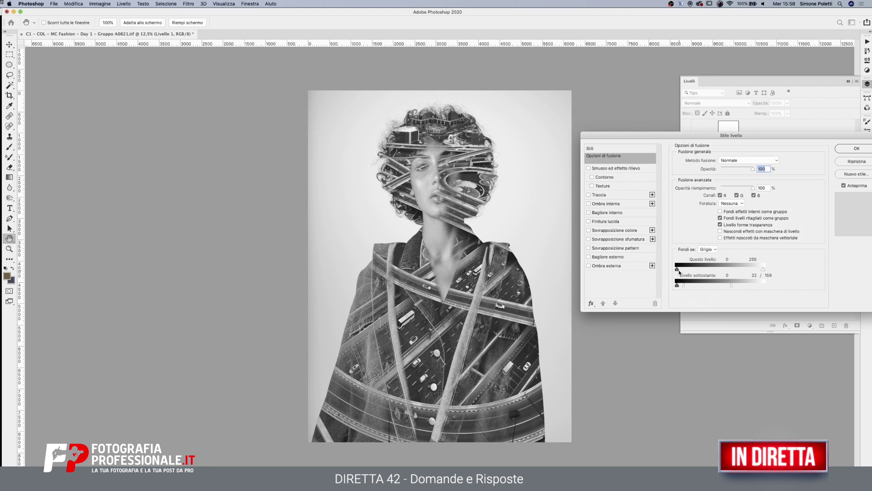
mouse_move(677, 269)
left_mouse_down()
mouse_move(745, 271)
mouse_move(718, 271)
left_mouse_up()
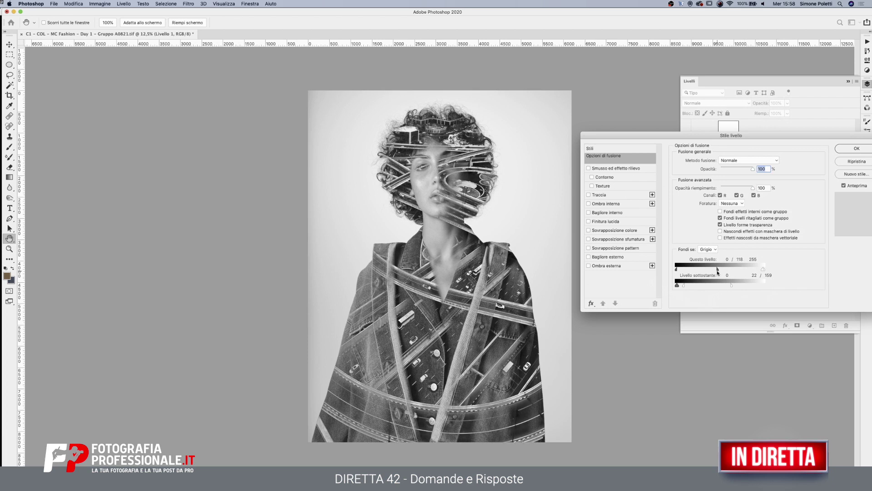
left_click_drag(677, 269, 741, 270)
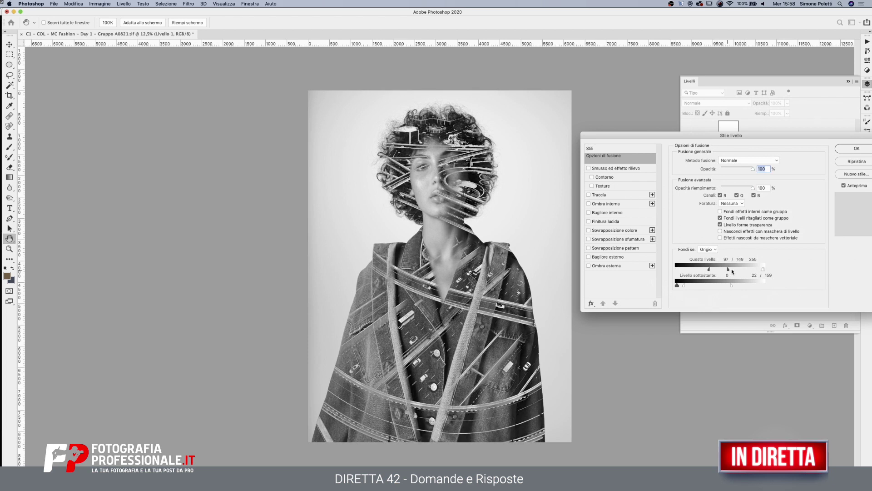
left_click_drag(709, 269, 697, 271)
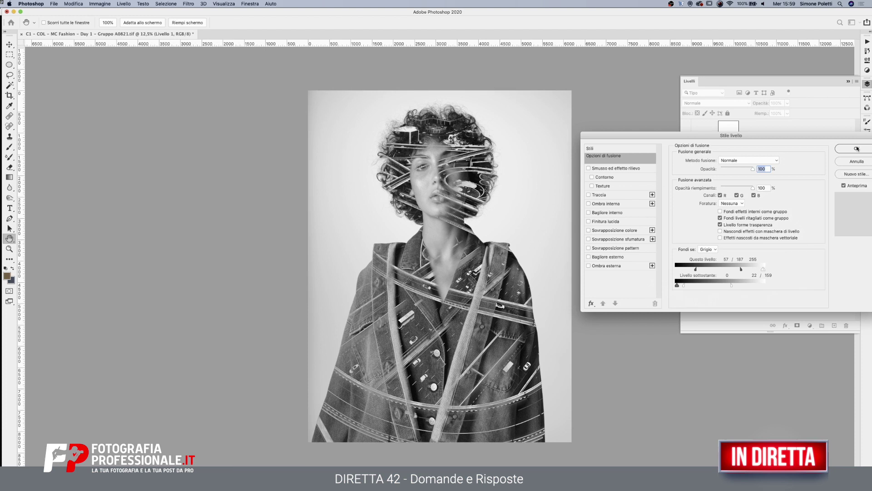
Confirm the blending options and rename the gray Sfondo copia layer 'Accentua passaggio'
left_click(857, 148)
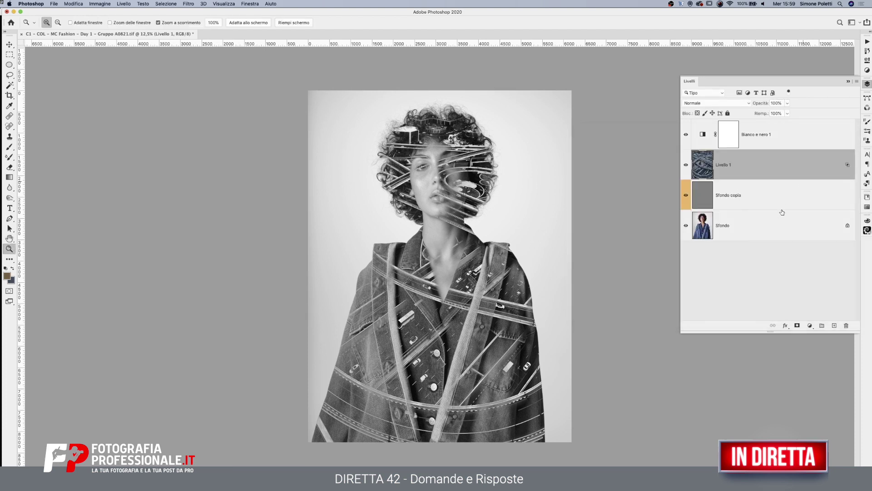
left_click(744, 201)
double_click(733, 195)
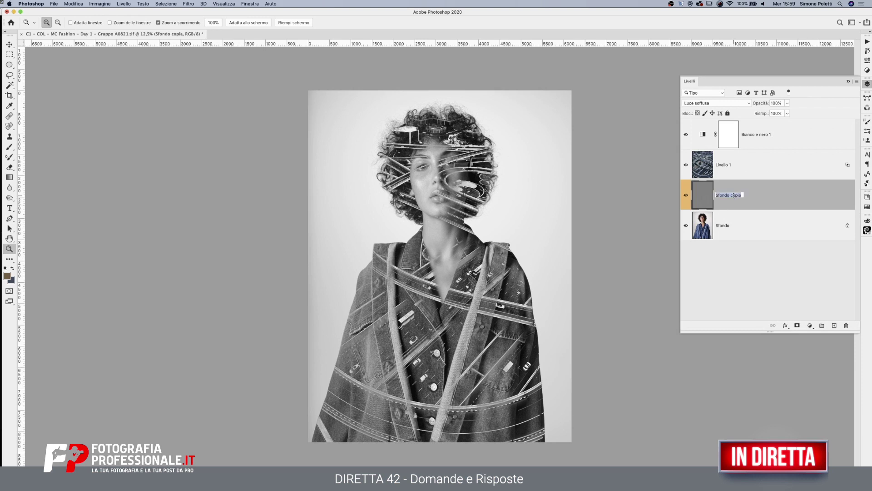
type("Acco")
type("ntua passaggio")
key("Return")
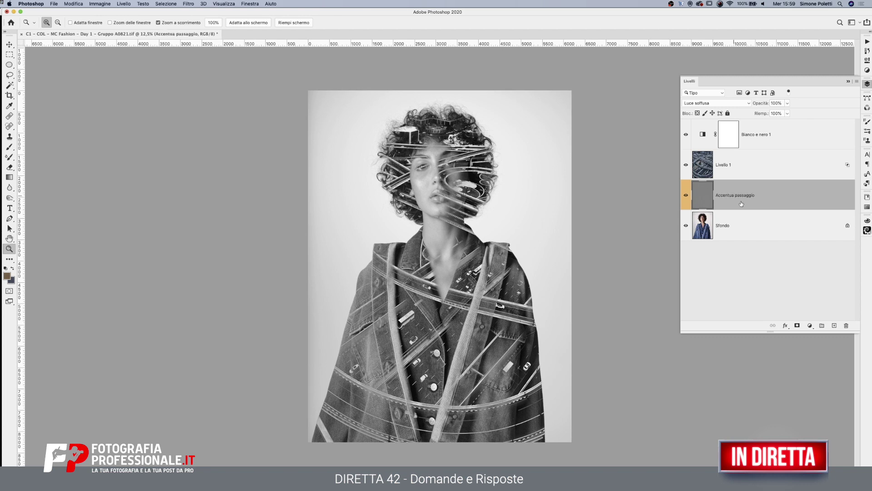
double_click(817, 165)
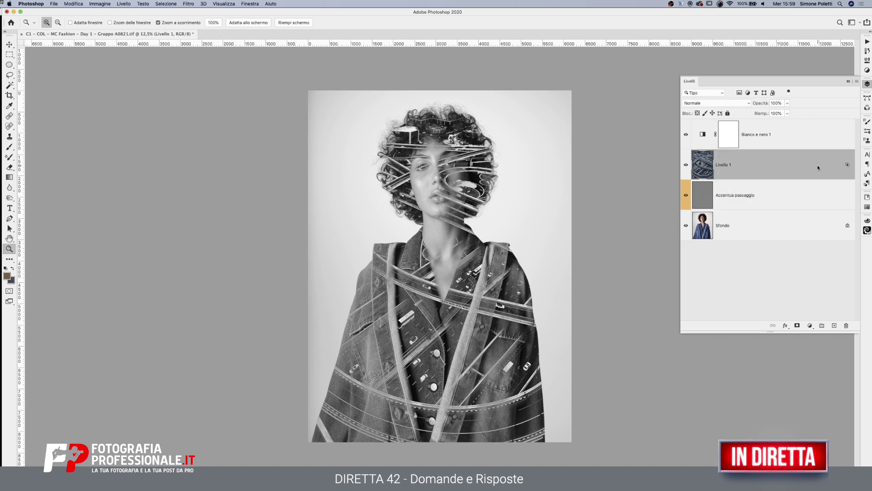
Widen Livello 1's own blend range to 67–142 and confirm the blending options
left_click_drag(731, 136, 488, 111)
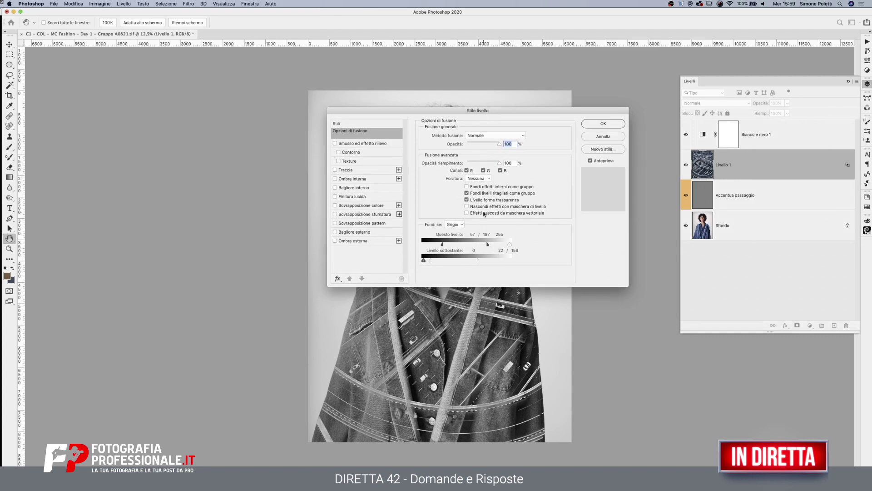
left_click_drag(429, 115, 642, 112)
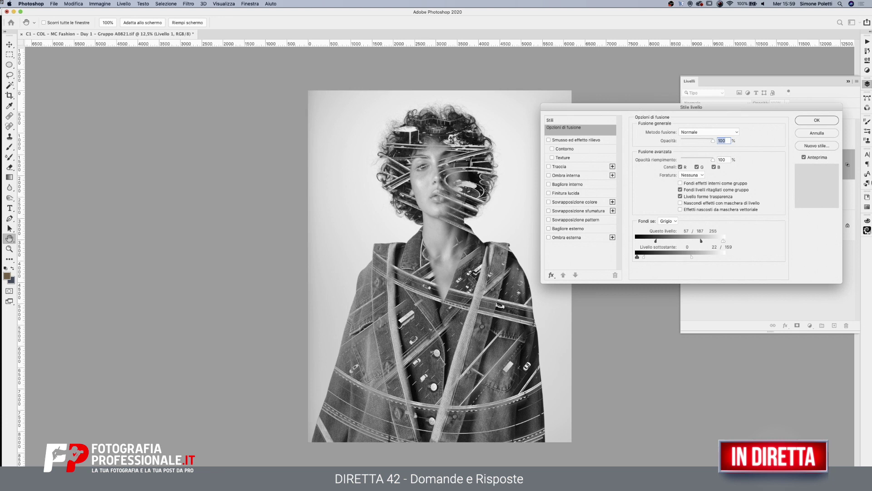
left_click_drag(660, 242, 684, 251)
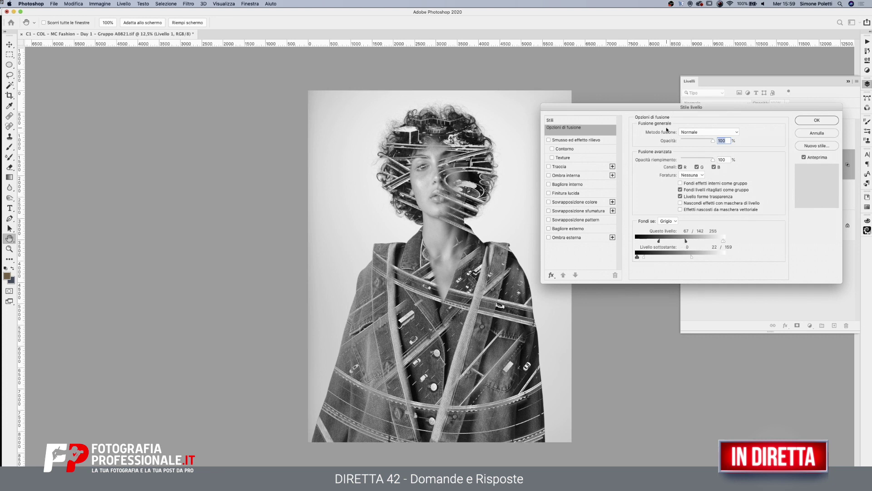
left_click(827, 121)
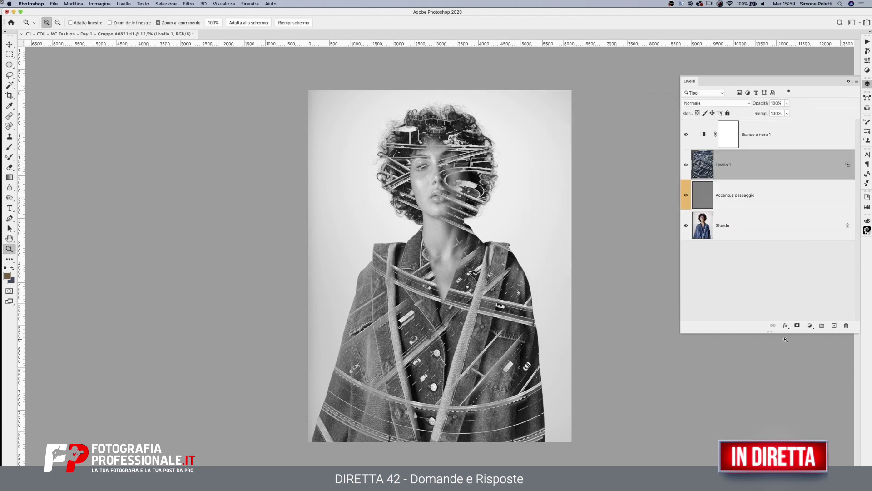
Add a layer mask to Livello 1 and paint black at 100% flow over the left eye
left_click(797, 325)
left_click(10, 147)
left_click_drag(455, 182, 426, 166)
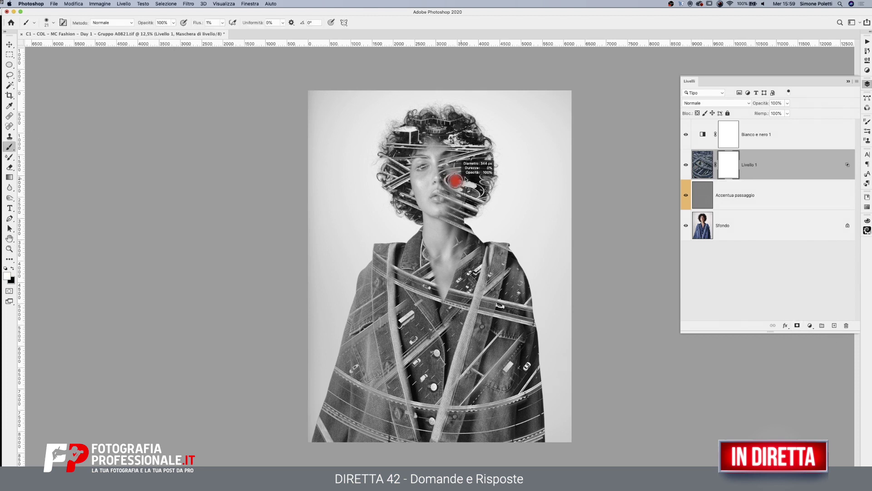
key("x")
left_click_drag(425, 163, 422, 177)
left_click(222, 23)
left_click_drag(217, 34, 260, 34)
left_click(426, 165)
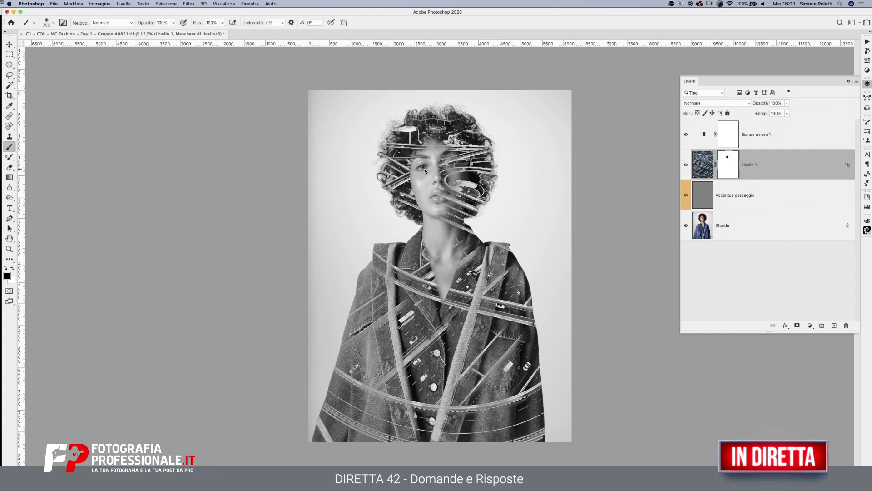
Paint the mask at 16% flow to reveal the right eye, cheek and neck
mouse_move(426, 170)
left_mouse_down()
mouse_move(457, 158)
mouse_move(450, 161)
mouse_move(458, 181)
left_mouse_up()
key("super+z")
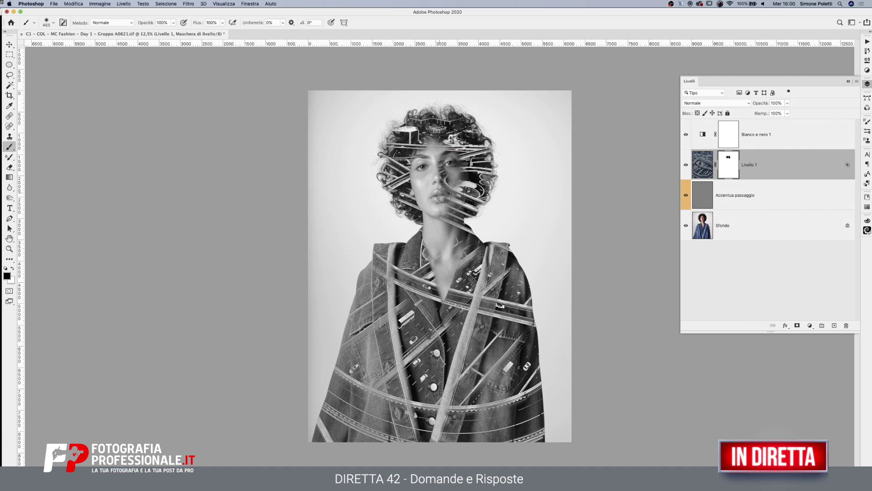
left_click_drag(468, 171, 477, 191)
left_click(222, 22)
left_click_drag(222, 32, 195, 31)
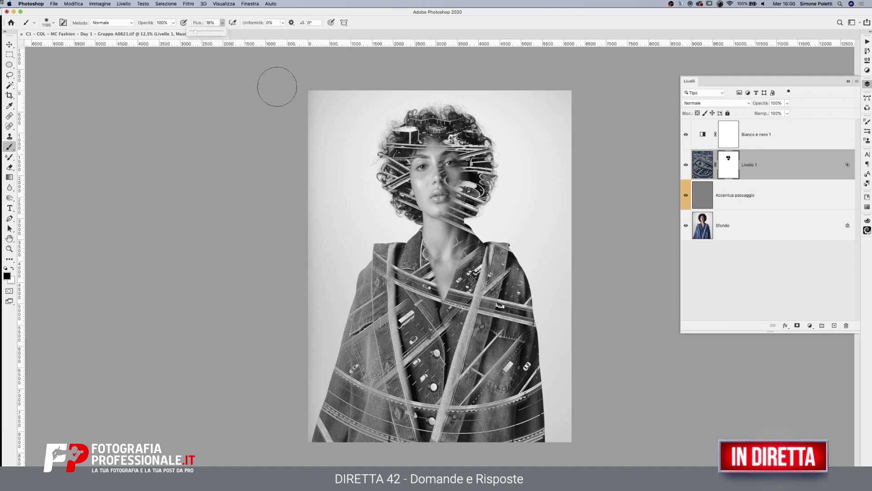
mouse_move(454, 206)
left_mouse_down()
mouse_move(443, 160)
mouse_move(432, 175)
left_mouse_up()
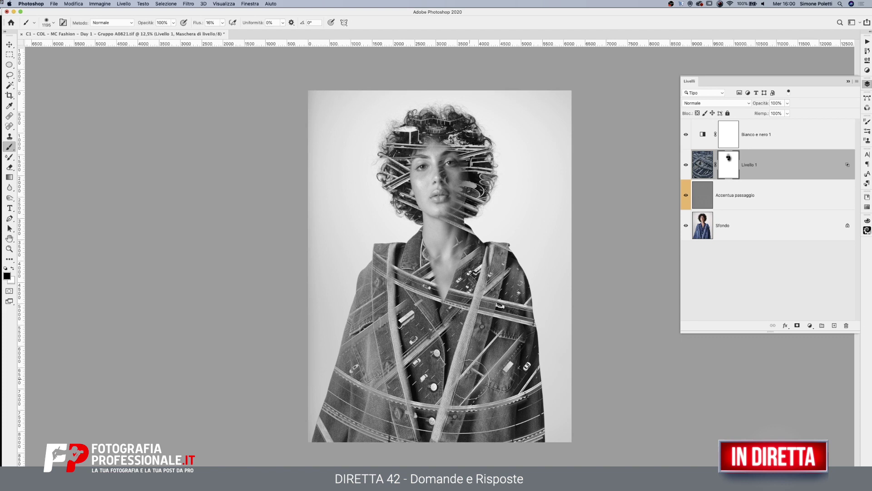
mouse_move(443, 254)
left_mouse_down()
mouse_move(467, 246)
mouse_move(446, 224)
mouse_move(460, 245)
left_mouse_up()
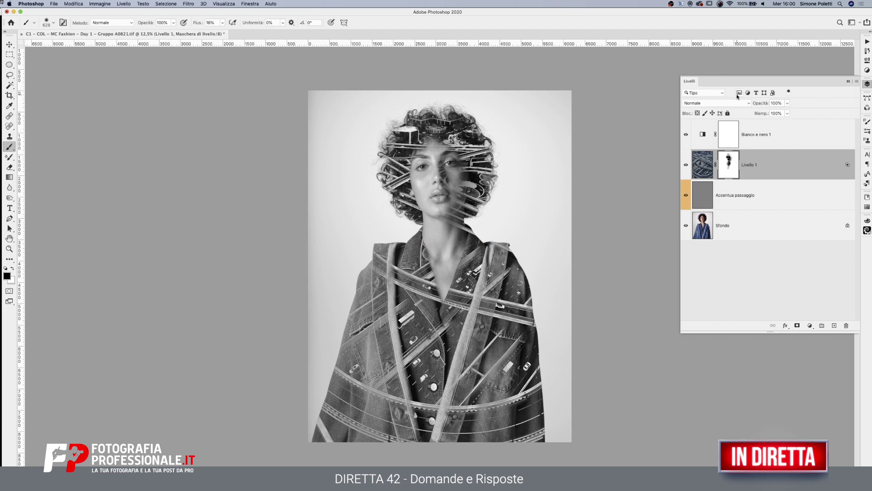
Cancel Livello 1's Layer Style unchanged, then hide Livello 1 and Bianco e nero 1
double_click(812, 163)
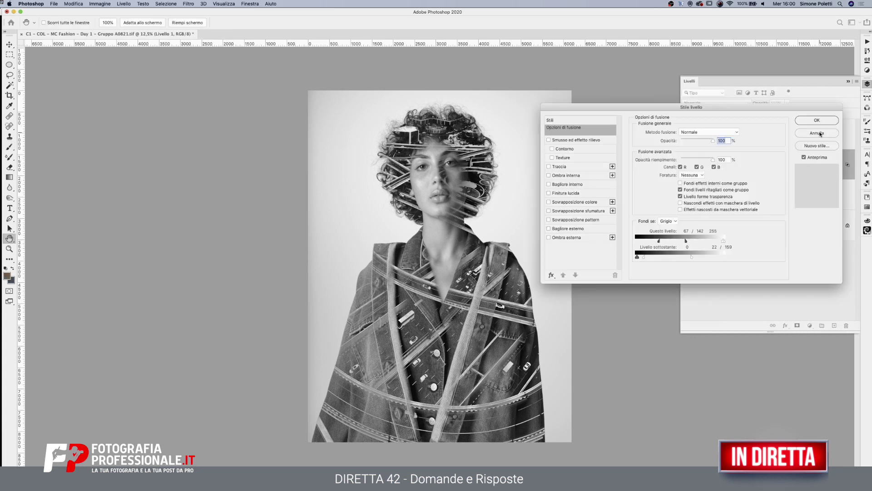
left_click(818, 121)
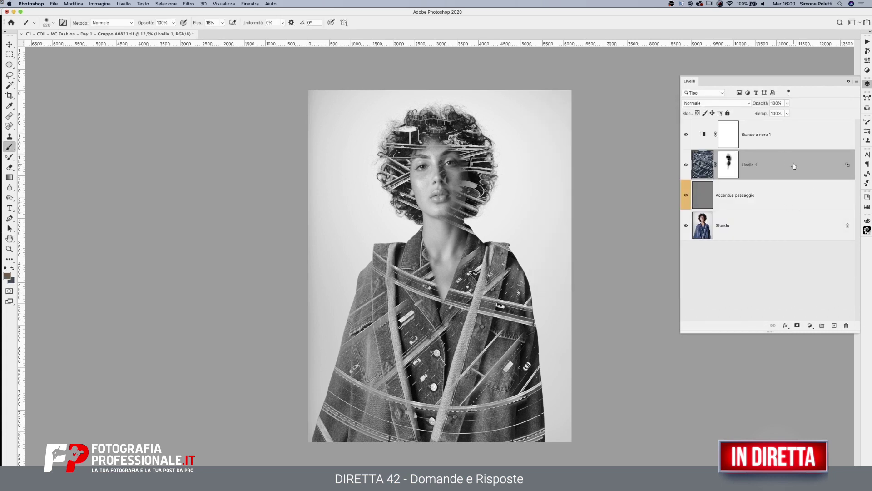
double_click(795, 167)
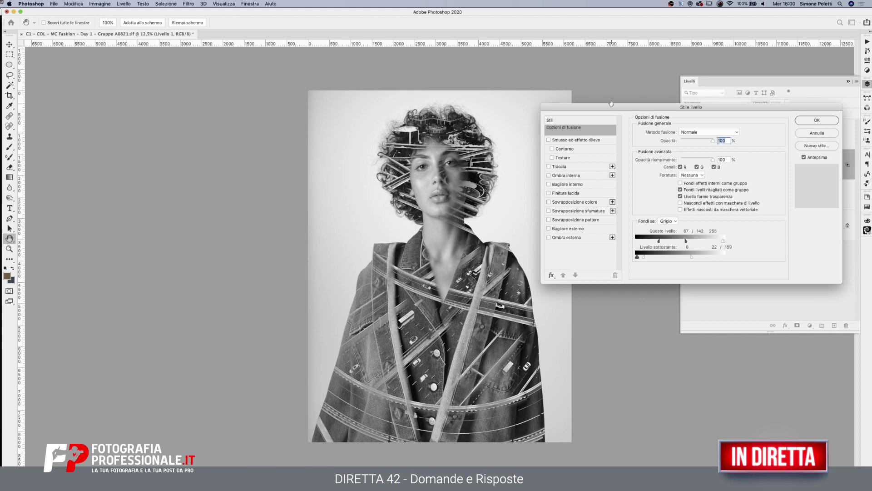
left_click(823, 134)
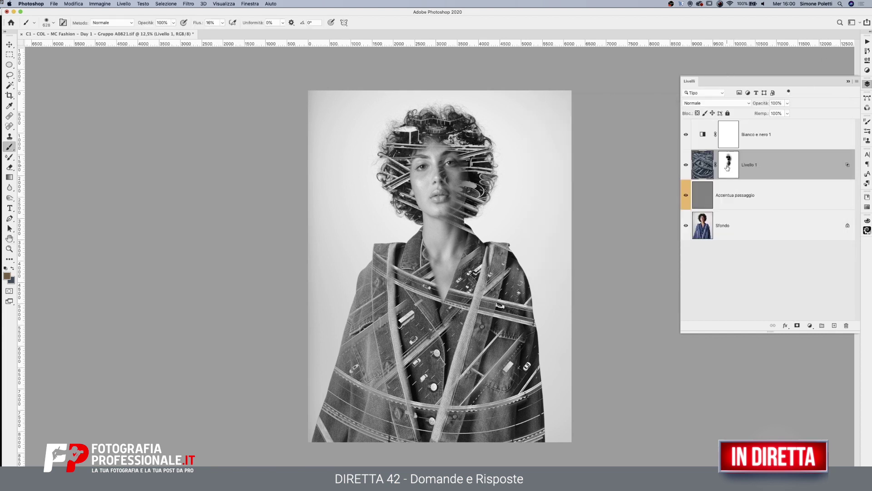
left_click(686, 165)
left_click(686, 135)
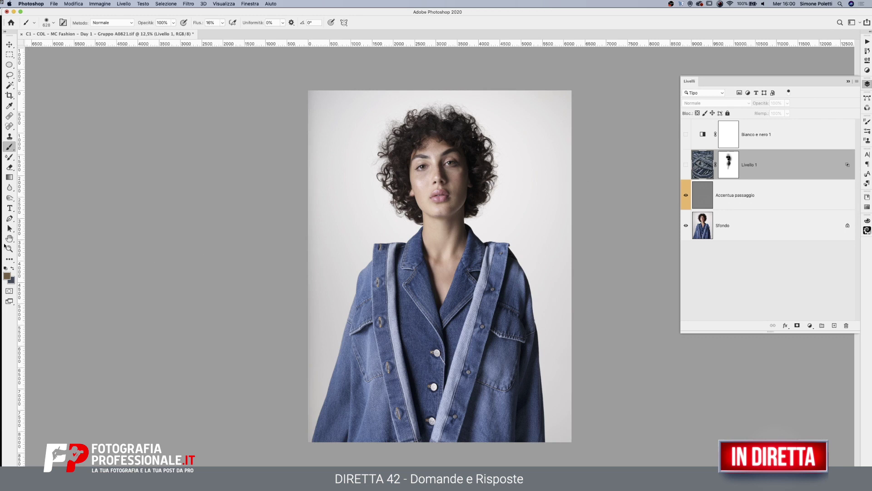
key("z")
left_click(379, 247)
left_click_drag(540, 283, 516, 257)
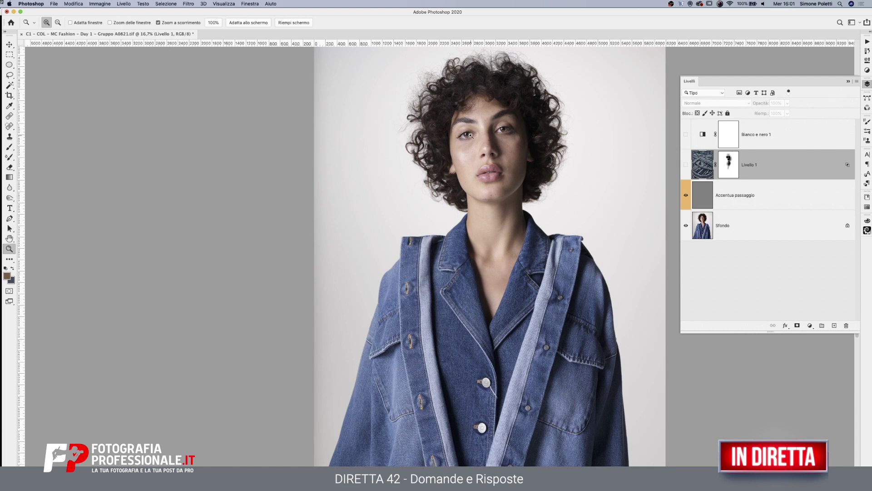
mouse_move(494, 146)
left_mouse_down()
mouse_move(449, 164)
mouse_move(443, 121)
left_mouse_up()
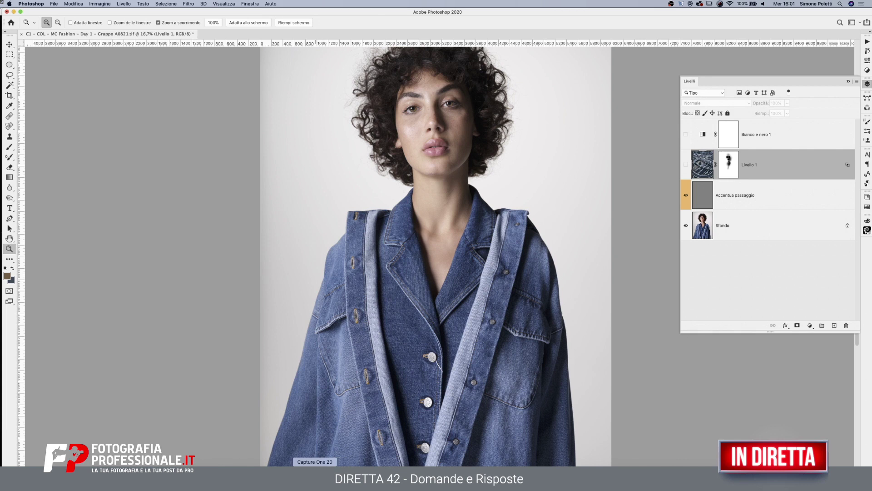
left_click(447, 174)
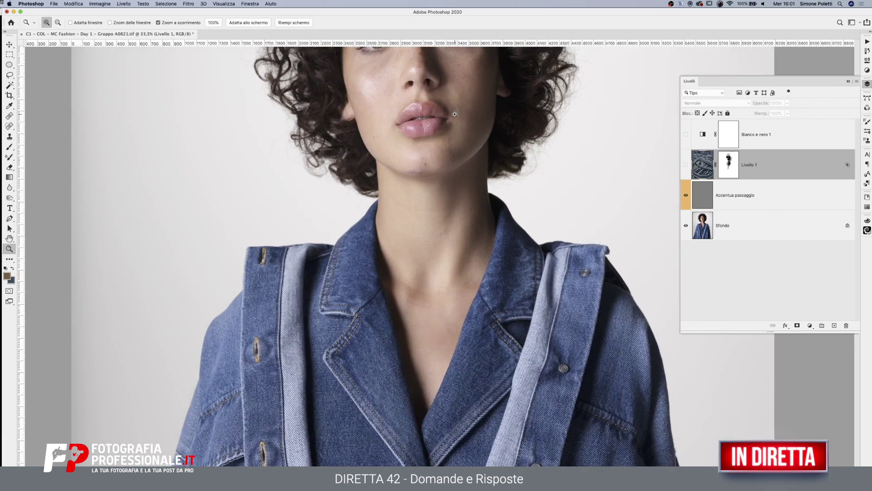
left_click(477, 196)
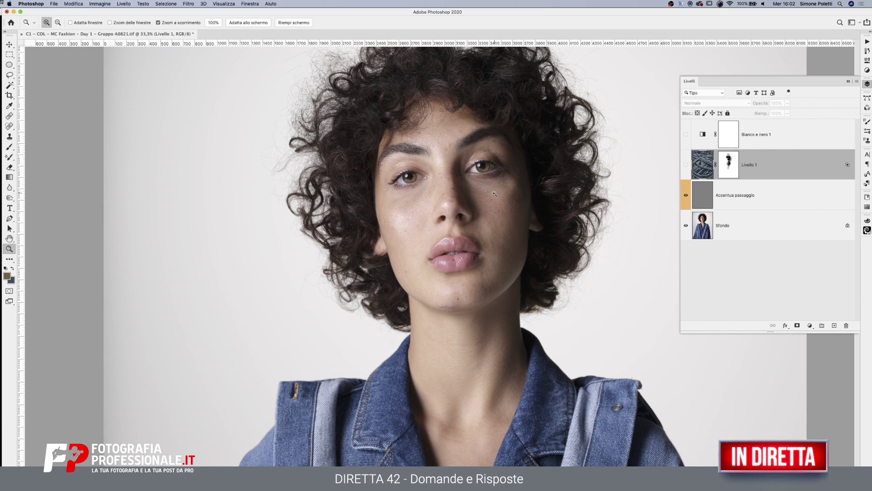
left_click(494, 194, "alt")
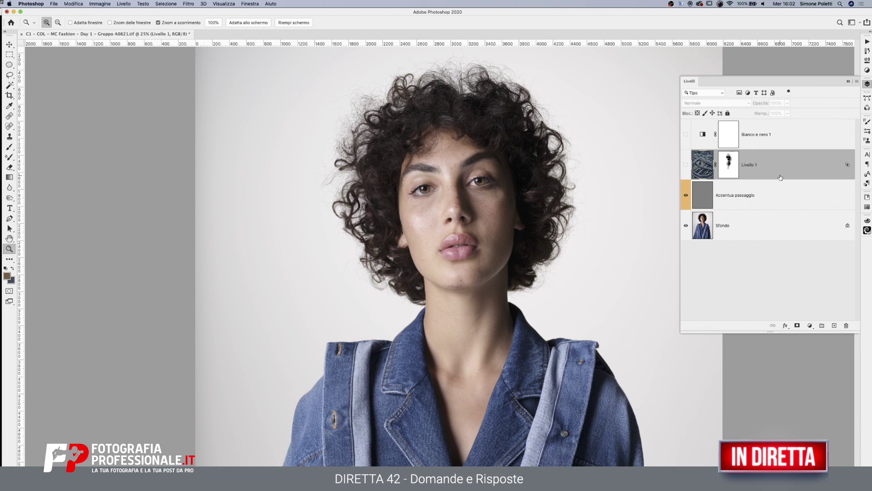
left_click(533, 258, "alt")
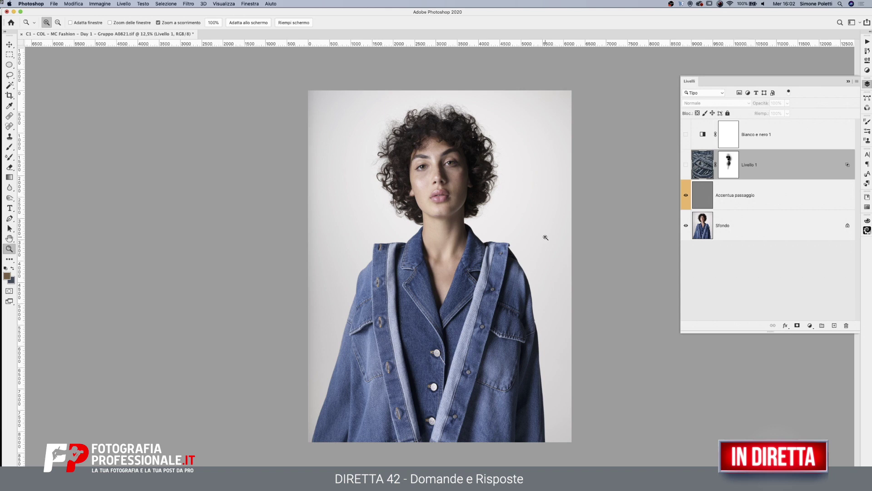
left_click(452, 186)
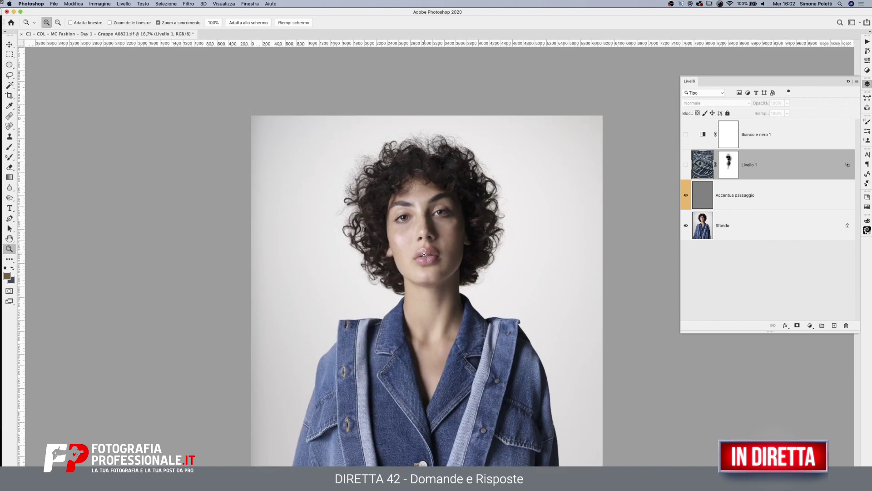
left_click(424, 254)
left_click(425, 233)
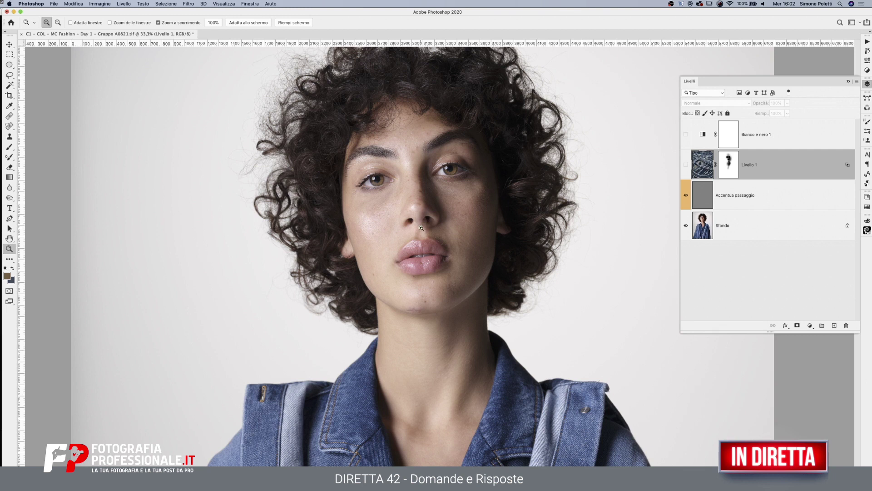
left_click(426, 225)
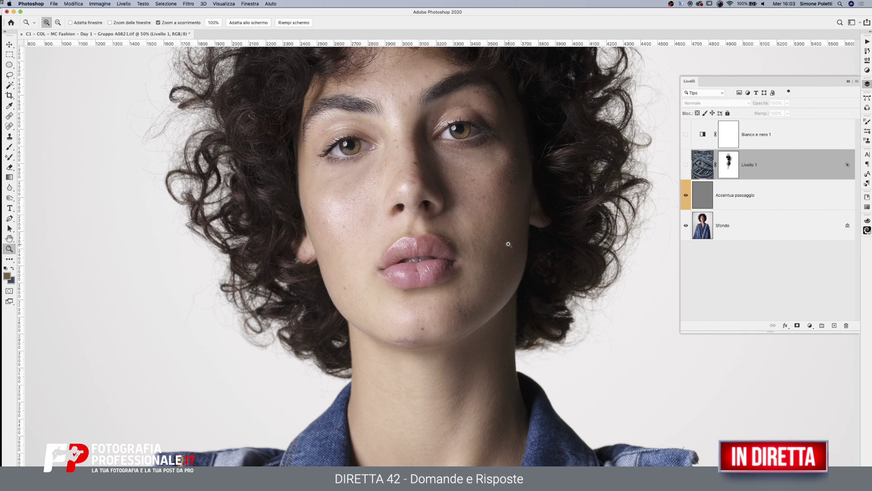
Show Bianco e nero 1 again and add a midtone-brightening Curves layer with an inverted black mask
left_click(686, 135)
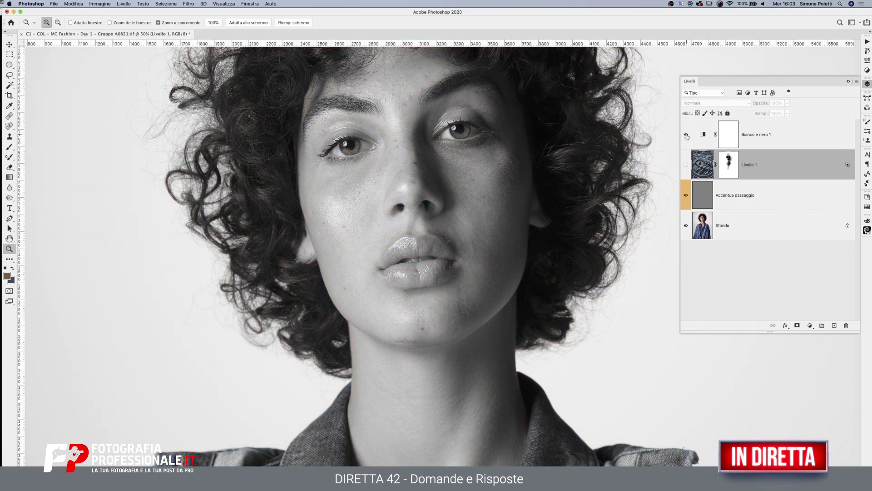
left_click(466, 221)
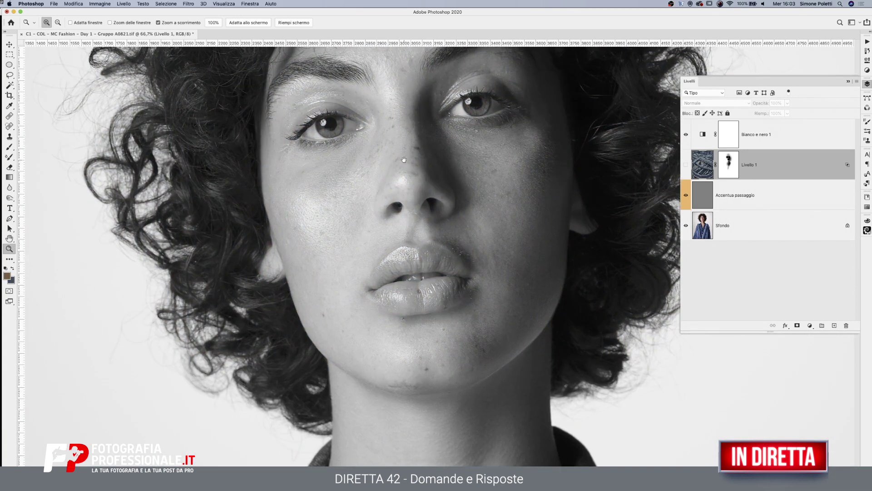
left_click(784, 138)
left_click(811, 327)
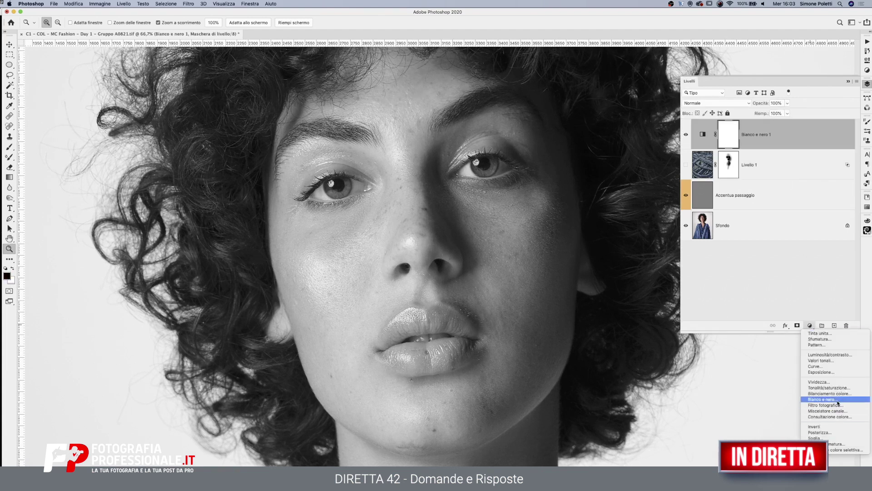
left_click(818, 366)
left_click_drag(800, 125, 801, 108)
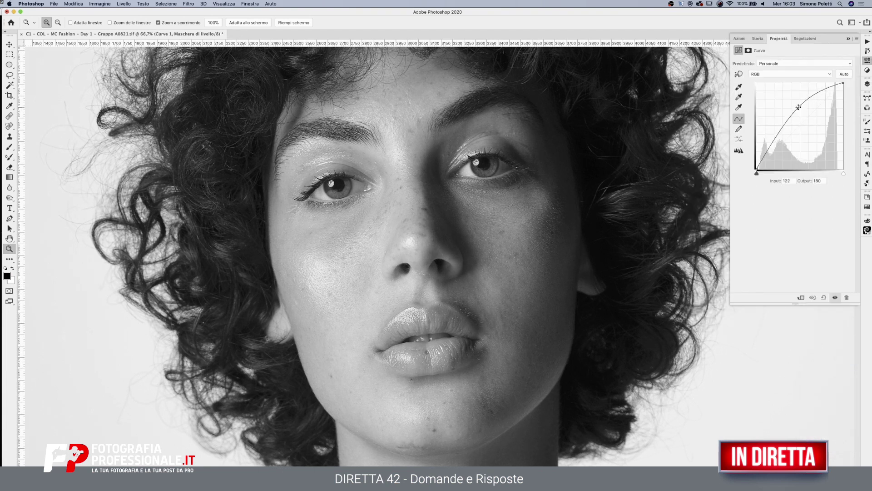
left_click(868, 84)
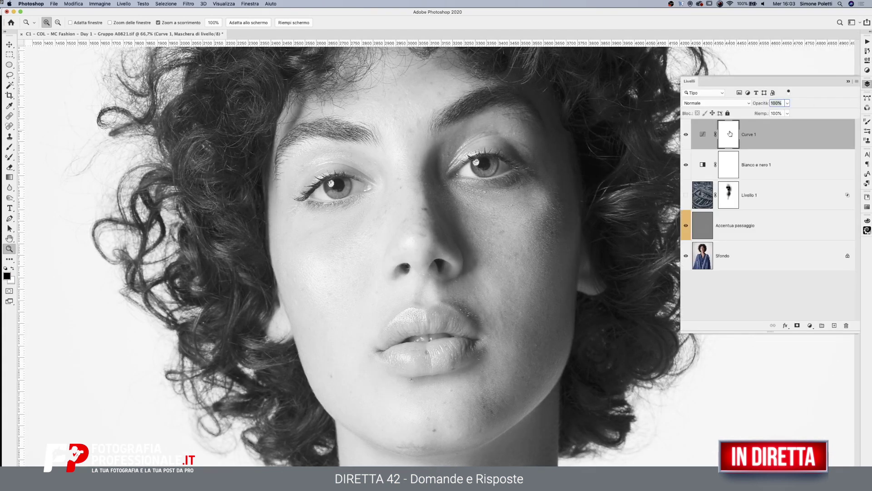
key("ctrl+i")
Set up a small white brush at flow 2, then hide Curve 1 to compare
key("b")
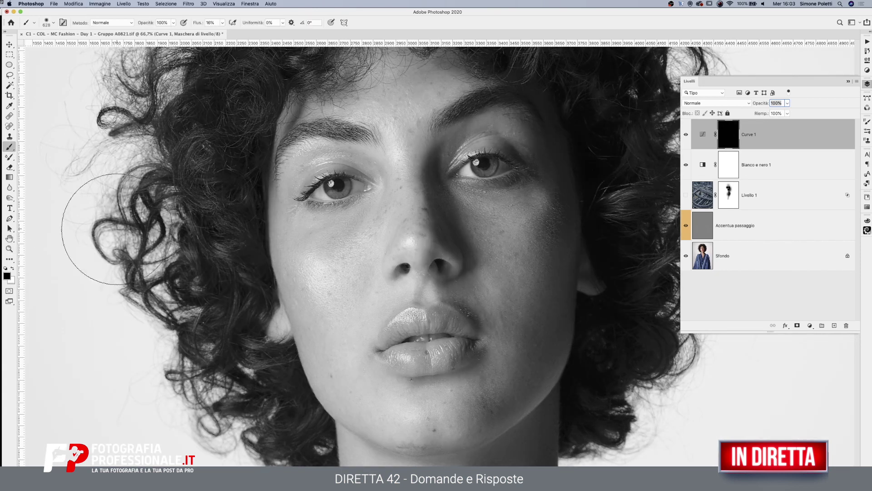
left_click_drag(502, 260, 435, 265)
left_click(211, 22)
type("2")
left_click_drag(377, 269, 360, 270)
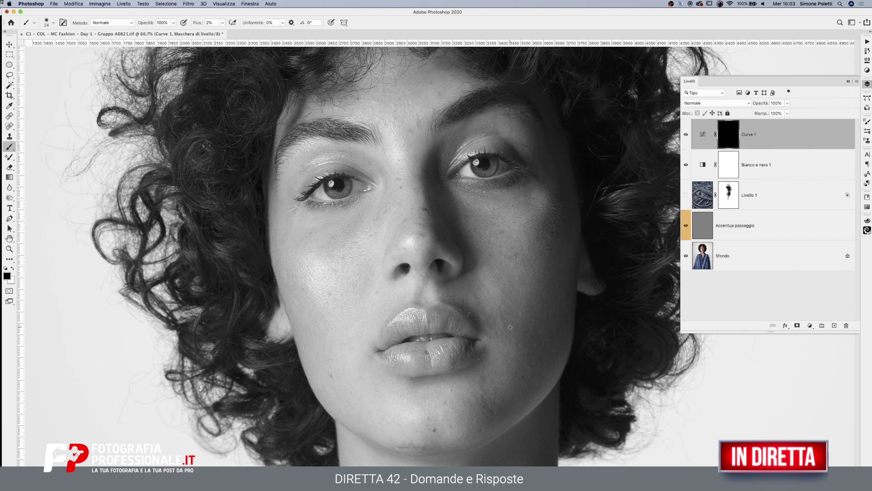
key("x")
left_click_drag(504, 313, 497, 276)
left_click_drag(483, 296, 477, 296)
left_click_drag(525, 320, 552, 297)
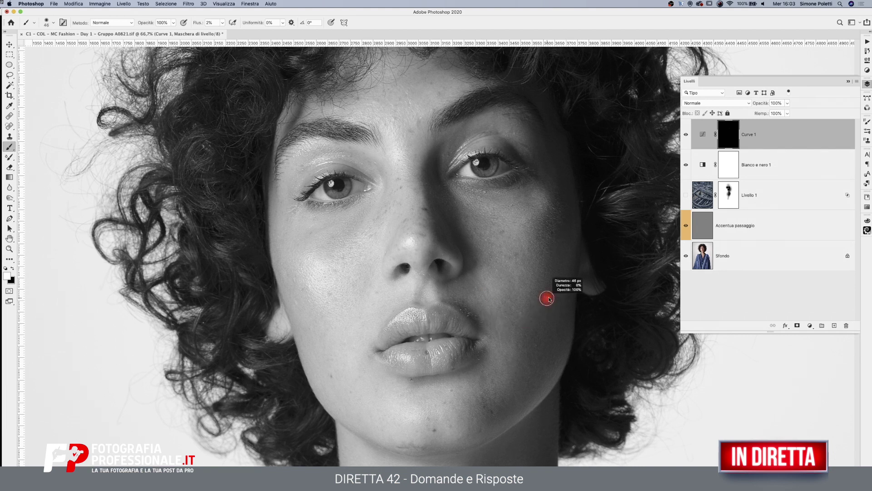
left_click(686, 134)
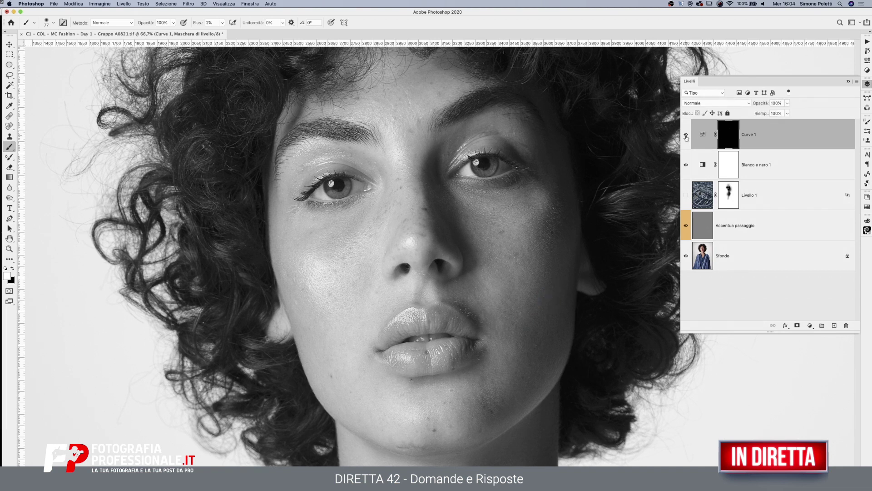
Resize the brush between 34 and 91 pixels while toggling Curve 1 and Bianco e nero 1
left_click_drag(522, 260, 534, 260)
left_click_drag(533, 270, 517, 270)
left_click_drag(522, 288, 517, 288)
left_click(686, 136)
left_click_drag(359, 217, 359, 218)
left_click_drag(348, 242, 353, 246)
left_click(686, 164)
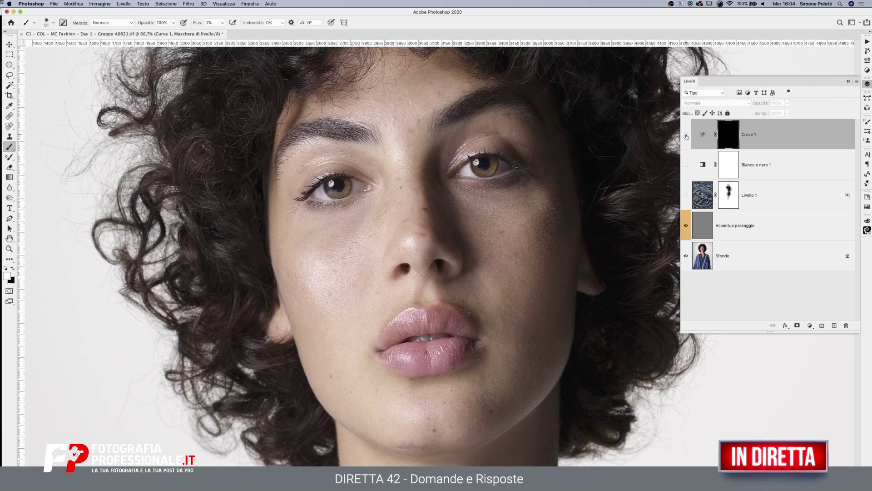
left_click(687, 165)
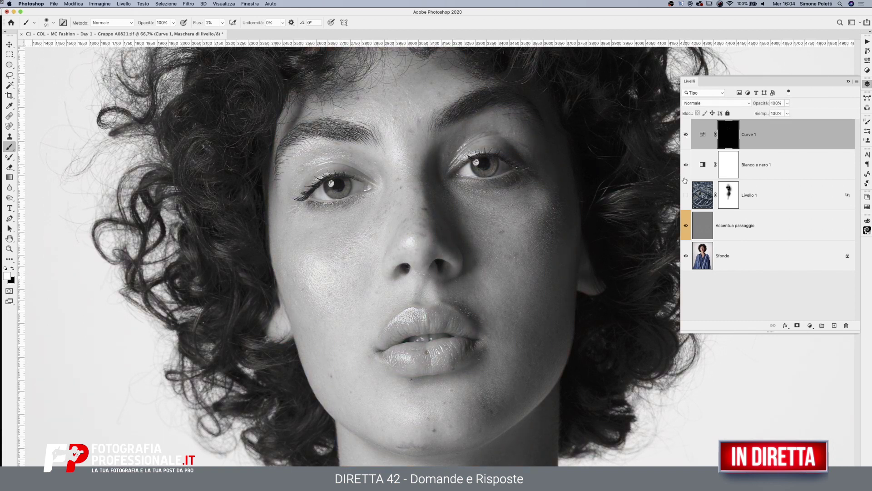
Leave Bianco e nero 1 hidden for a colour portrait, keep Curve 1 on, and zoom out
left_click_drag(490, 199, 494, 199)
left_click_drag(498, 236, 505, 250)
left_click_drag(409, 194, 402, 196)
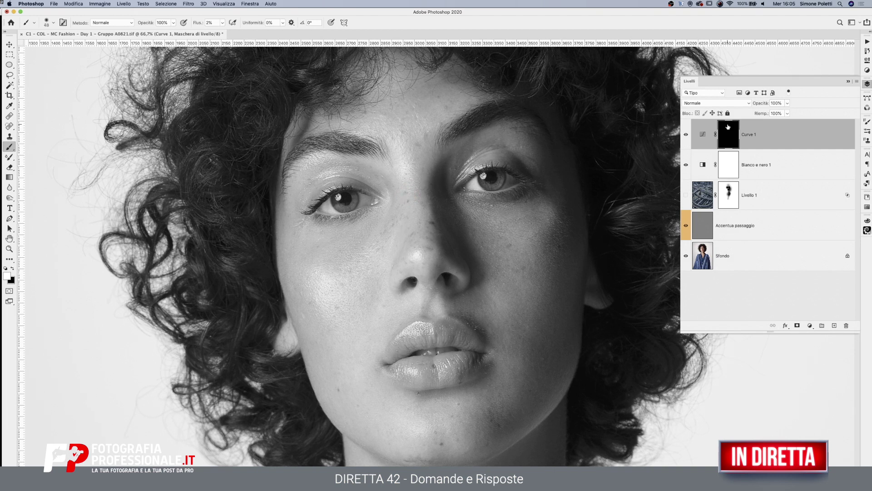
left_click_drag(686, 166, 688, 135)
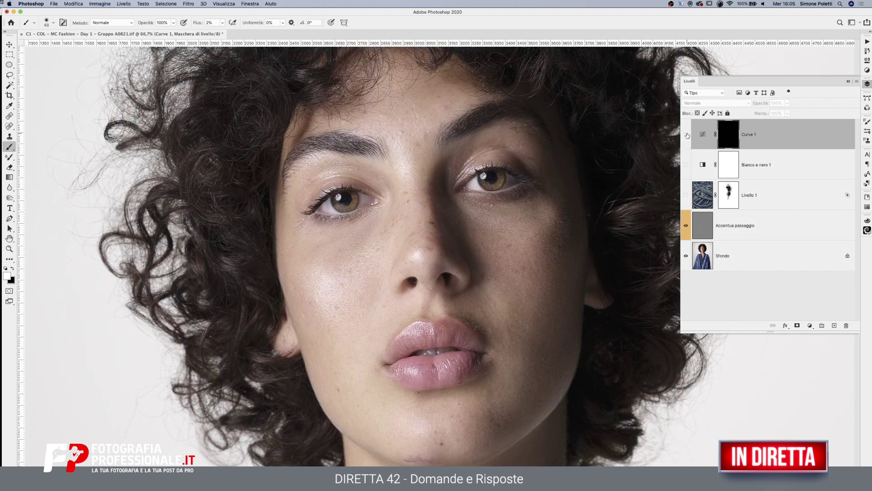
left_click(686, 136)
left_click(9, 249)
left_click_drag(400, 294, 440, 271)
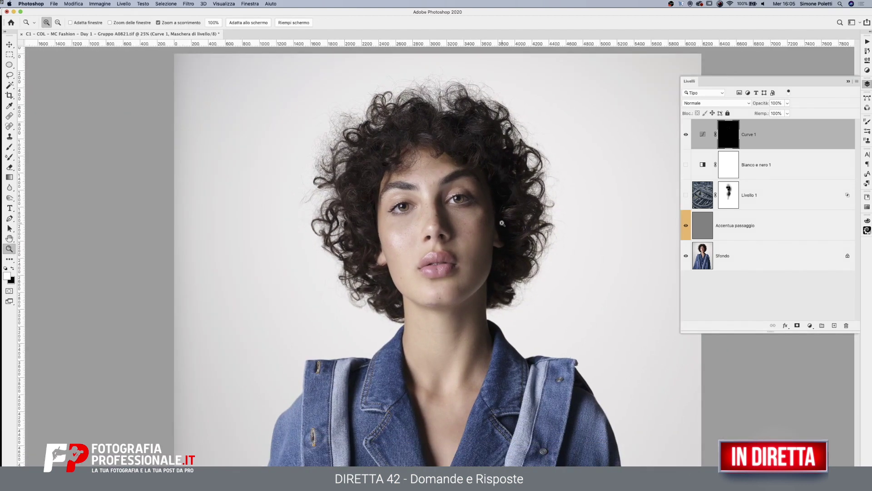
Zoom the face to 50% and sample a light skin tone from the forehead with the Eyedropper
left_click(451, 227)
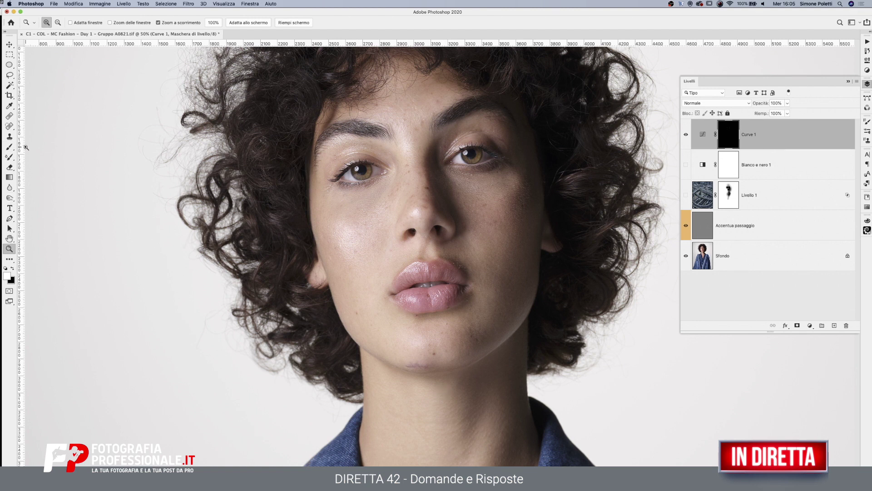
left_click(10, 107)
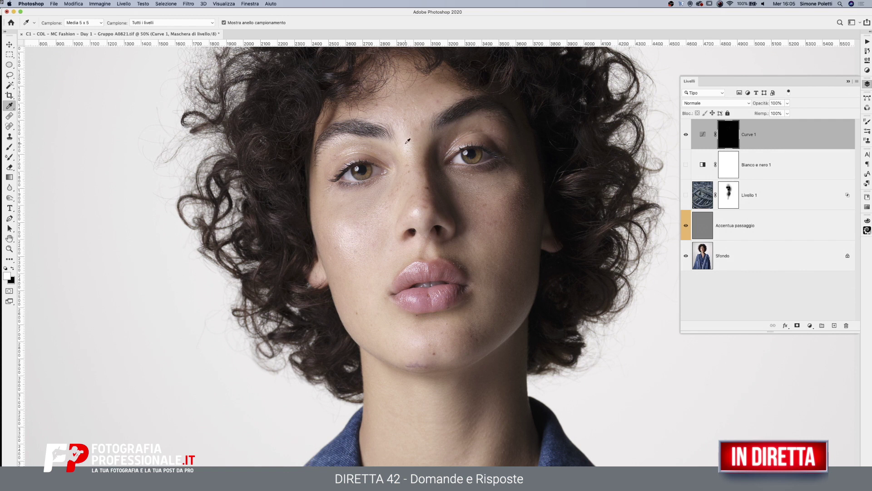
left_click(408, 142)
left_click(706, 140)
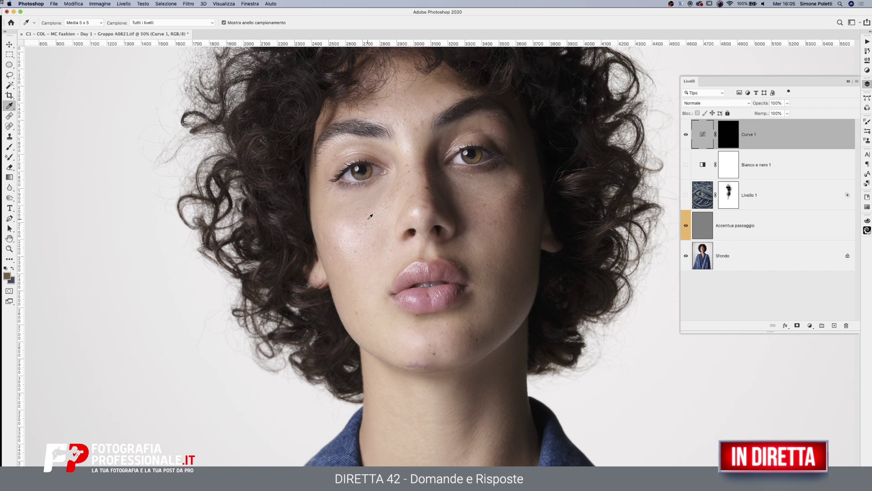
left_click(406, 145)
left_click(409, 147)
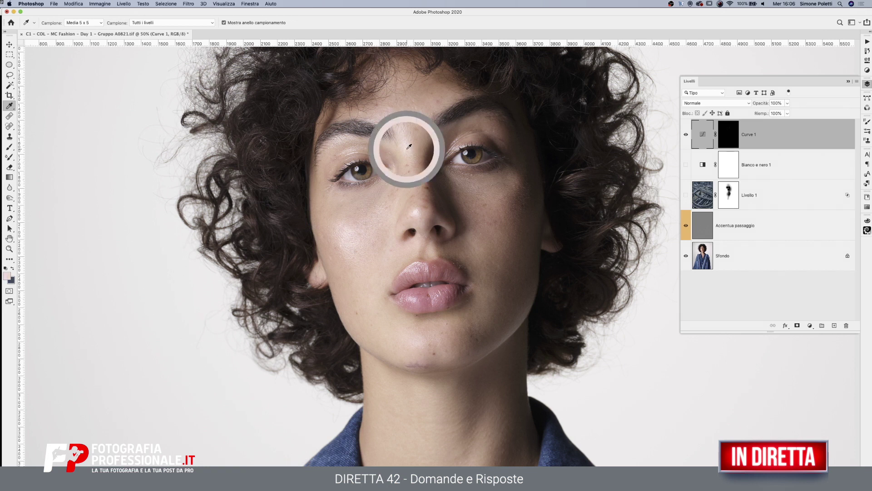
Set the background colour to near-black 1a1414 from the portrait and swap it to foreground
left_click(12, 281)
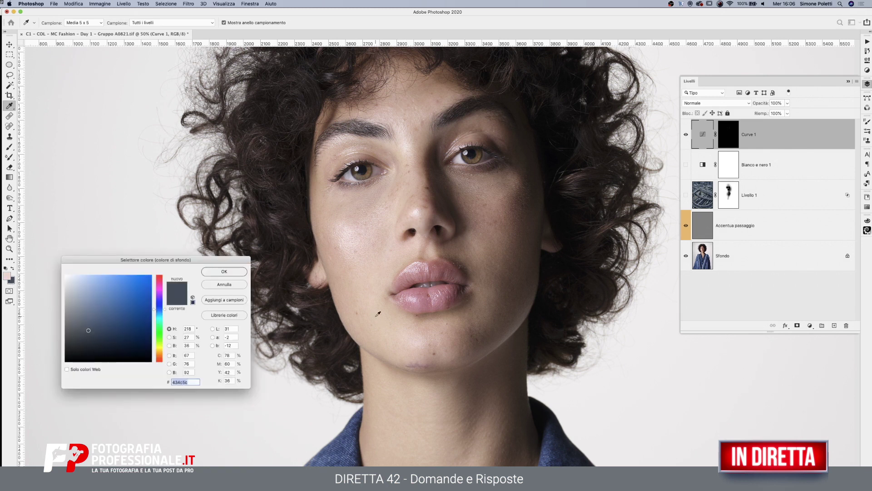
left_click(535, 434)
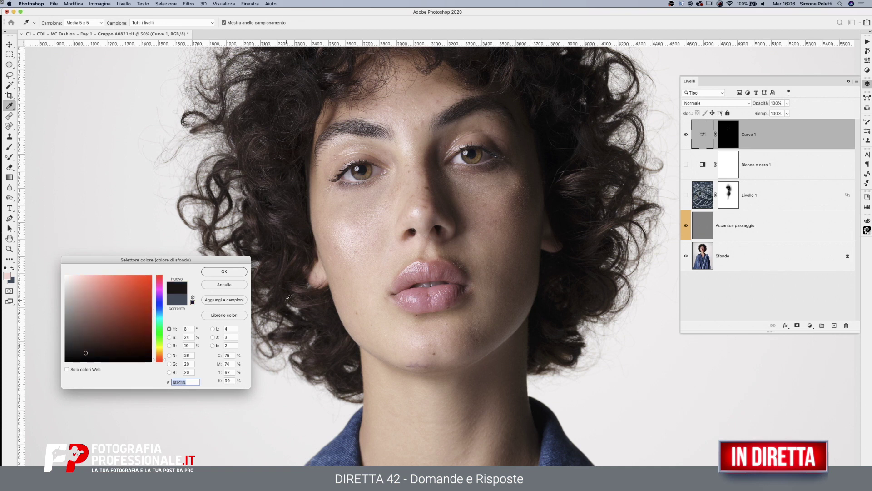
left_click(233, 272)
left_click(13, 268)
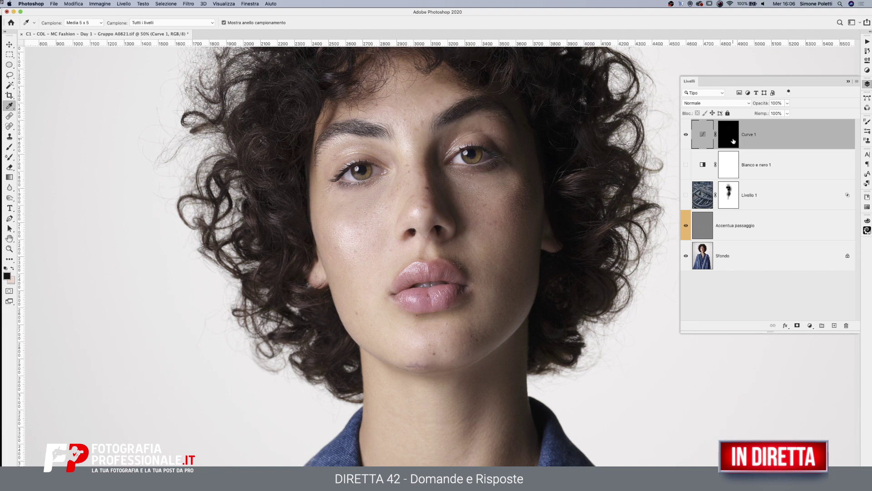
Target the Curve 1 adjustment itself and bring up the new adjustment layer list
left_click(746, 221)
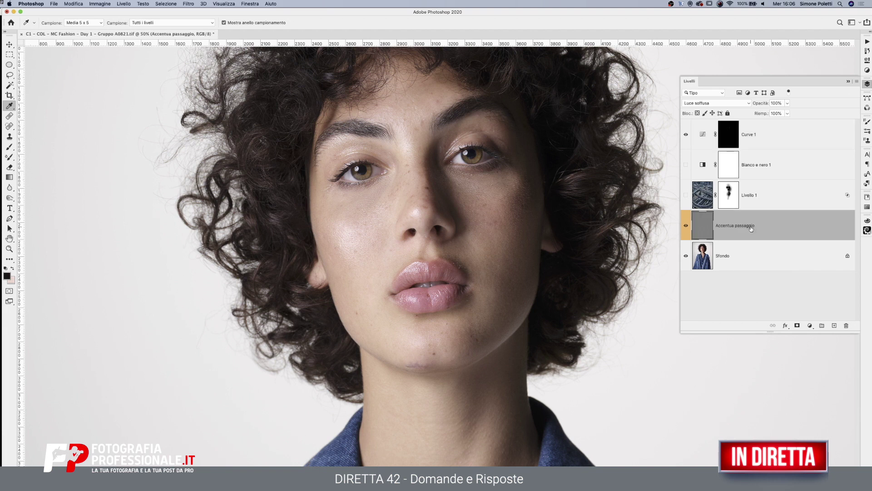
left_click(776, 197)
left_click(791, 157)
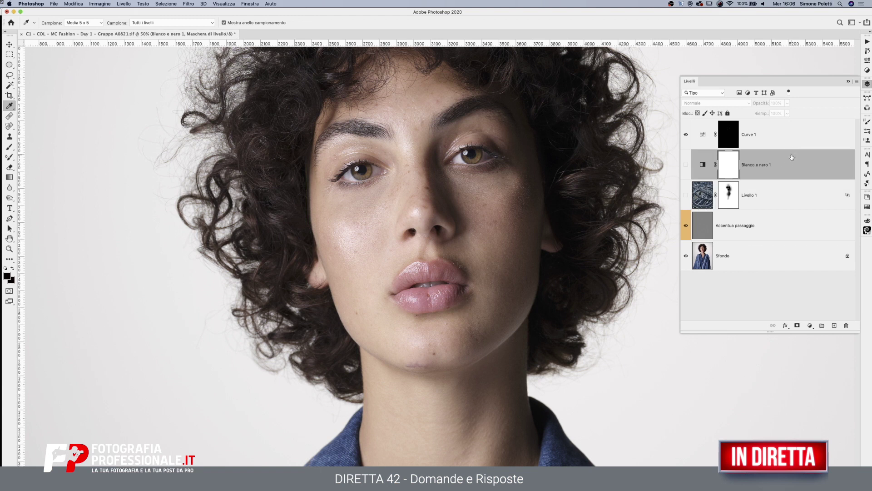
left_click(767, 137)
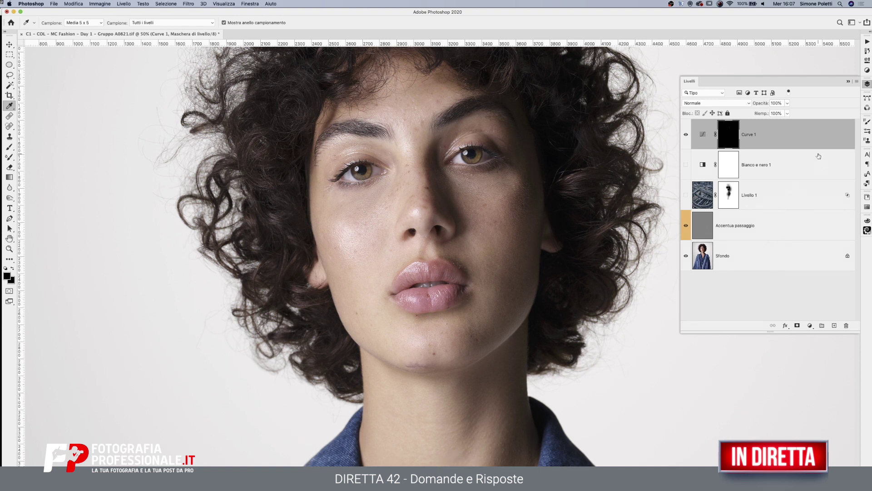
left_click(703, 135)
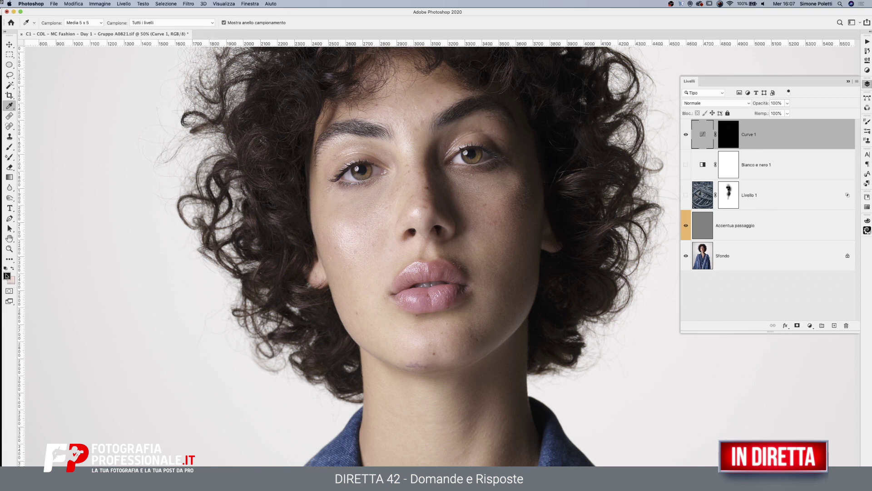
left_click(810, 325)
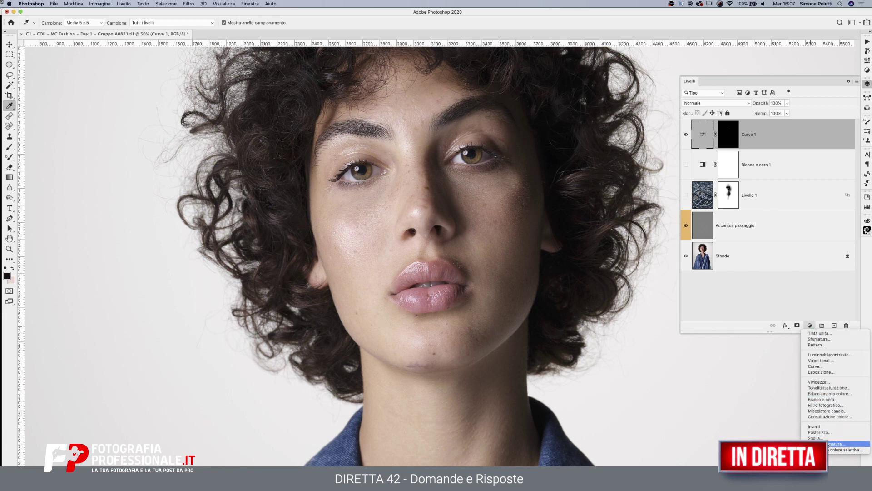
Add a Gradient Map layer in Colore blend mode and open its Properties
left_click(818, 444)
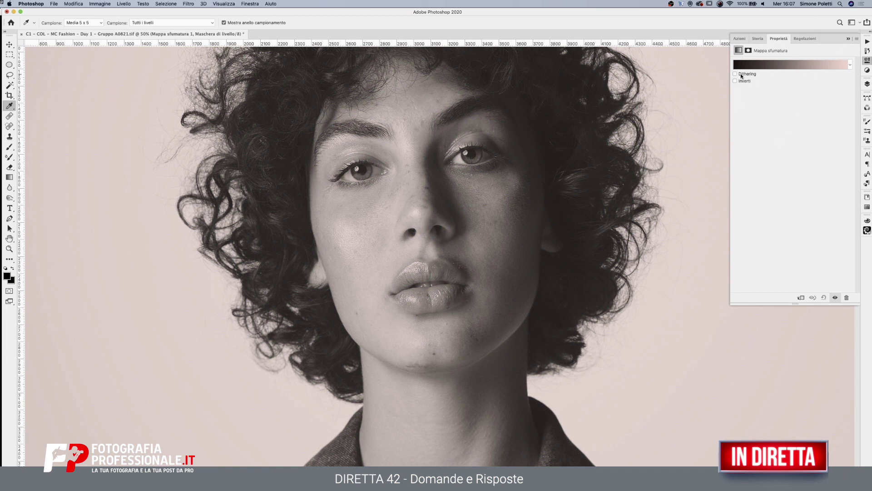
left_click(868, 84)
left_click(740, 104)
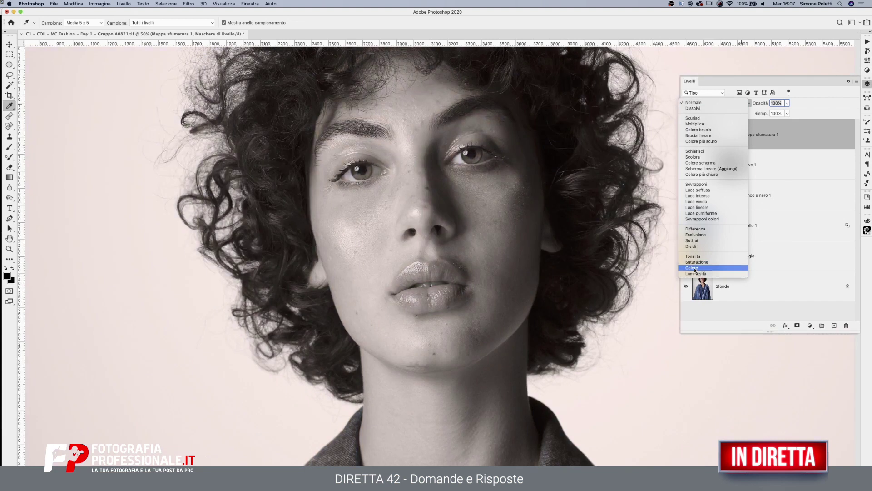
left_click(695, 268)
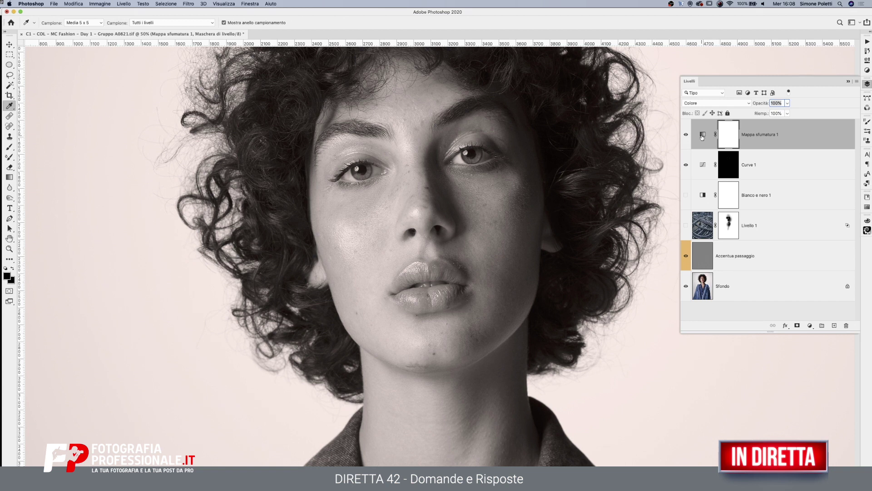
double_click(703, 135)
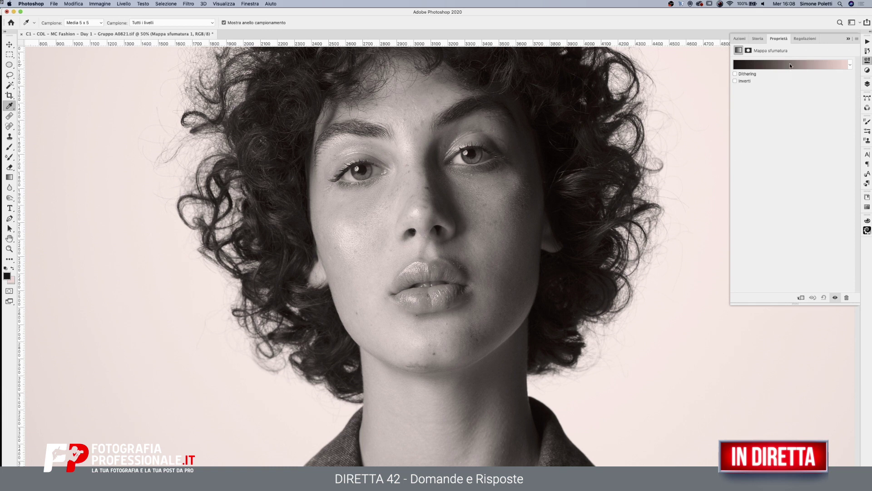
Try the Incarnato Eleonora and Personale presets in the Gradient Editor, then apply Primo piano a sfondo
left_click(790, 65)
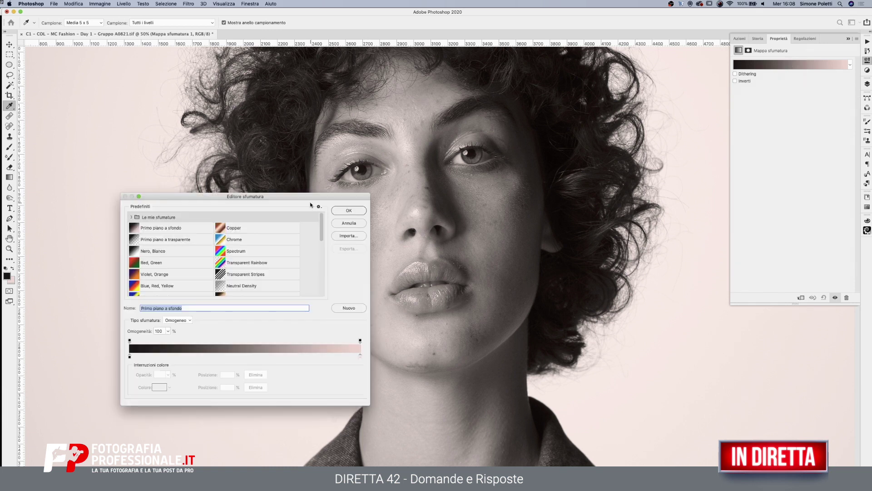
left_click_drag(311, 204, 481, 121)
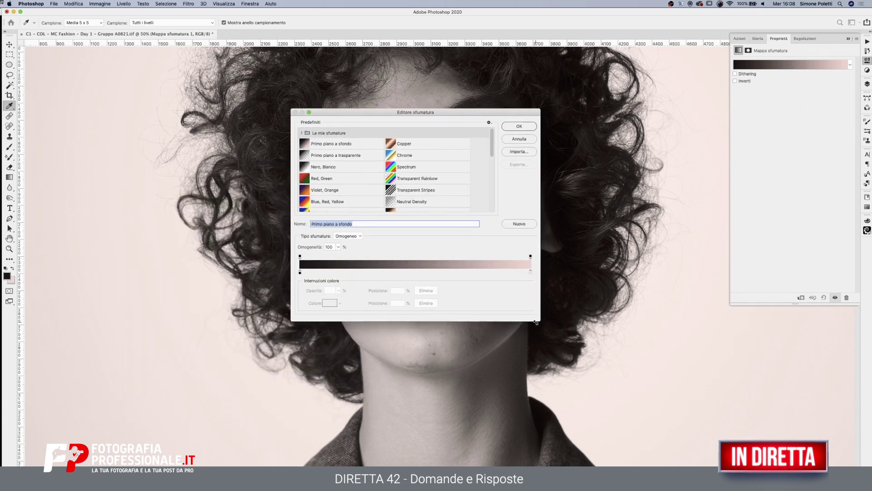
left_click_drag(536, 322, 654, 414)
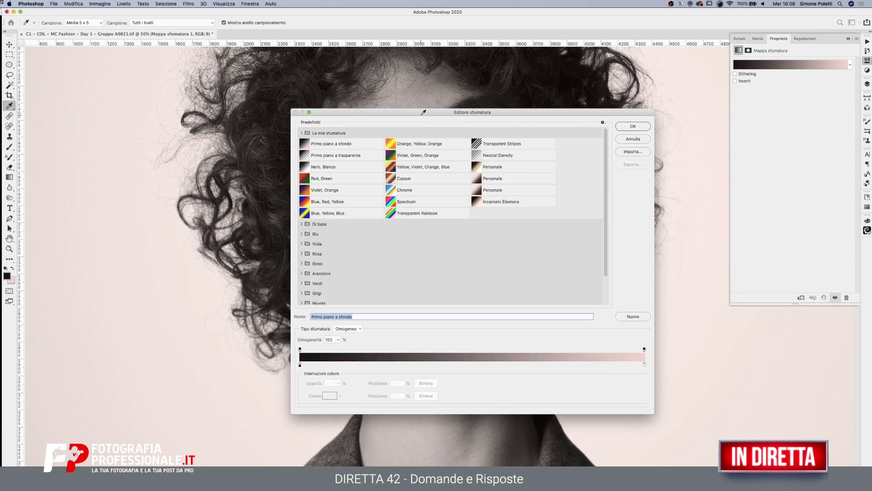
left_click_drag(424, 112, 322, 137)
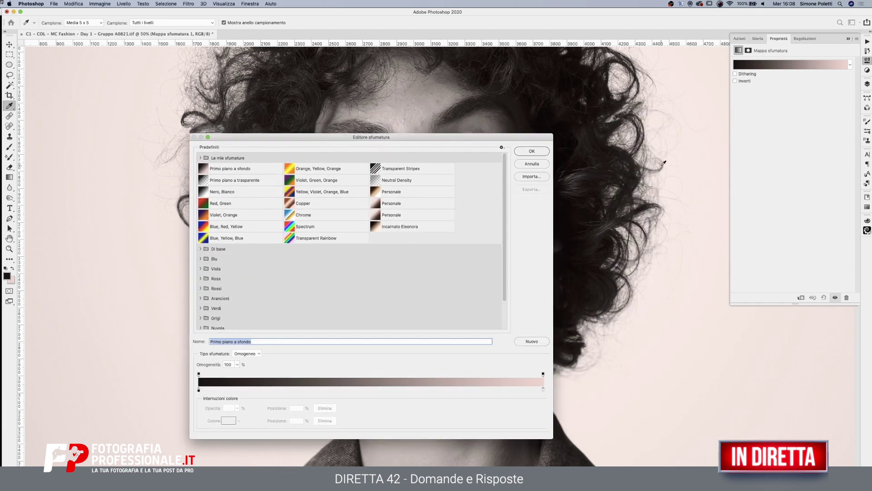
left_click(379, 229)
mouse_move(458, 137)
left_mouse_down()
mouse_move(331, 349)
mouse_move(424, 112)
left_mouse_up()
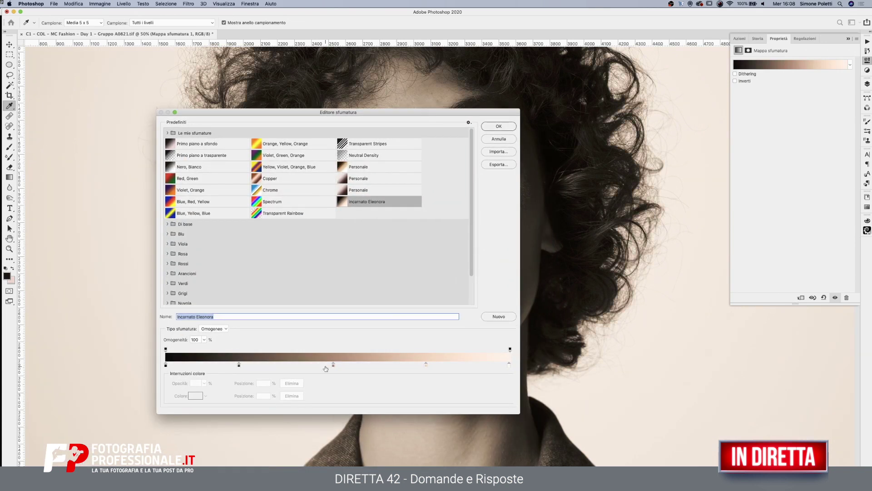
left_click(345, 171)
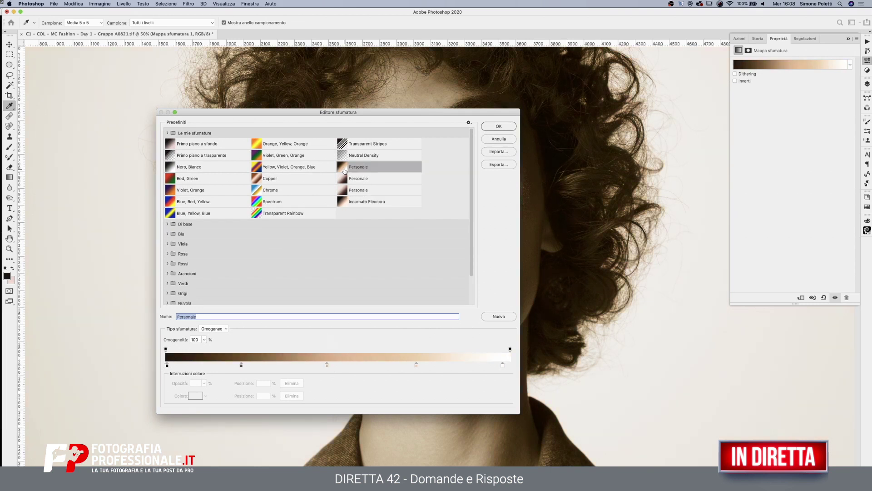
mouse_move(385, 116)
left_mouse_down()
mouse_move(405, 379)
mouse_move(399, 139)
left_mouse_up()
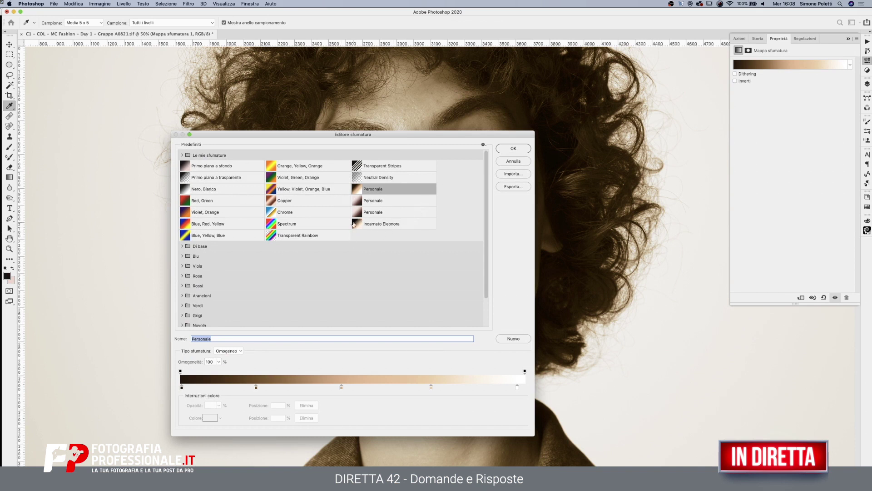
left_click(184, 168)
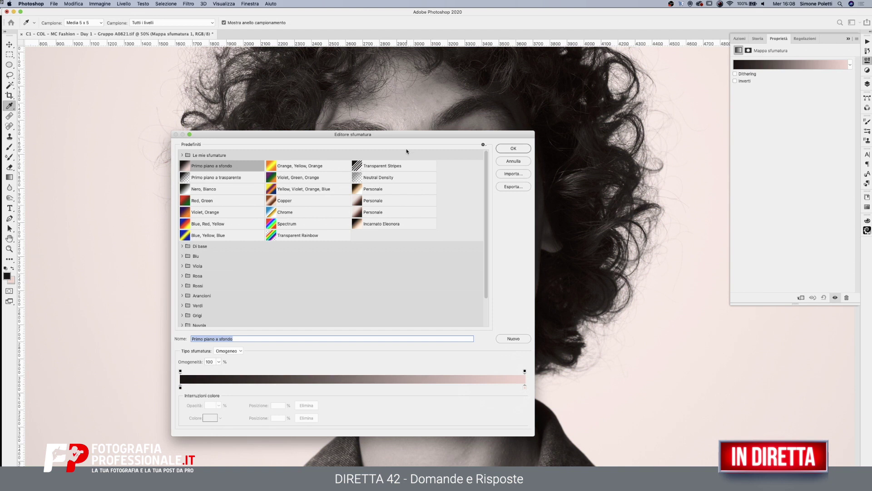
Move the lightest gradient stop to 100% and make it a warm near-white
mouse_move(403, 139)
left_mouse_down()
mouse_move(646, 261)
mouse_move(686, 291)
mouse_move(536, 111)
mouse_move(487, 96)
left_mouse_up()
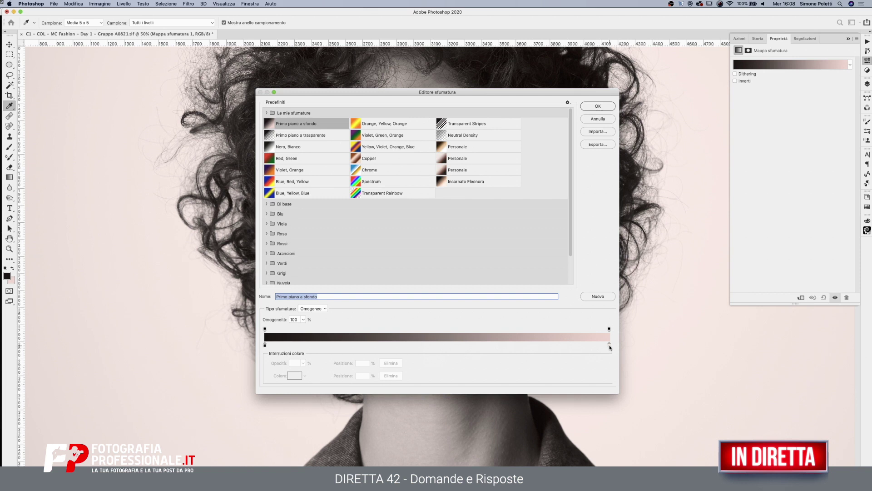
left_click_drag(609, 347, 550, 348)
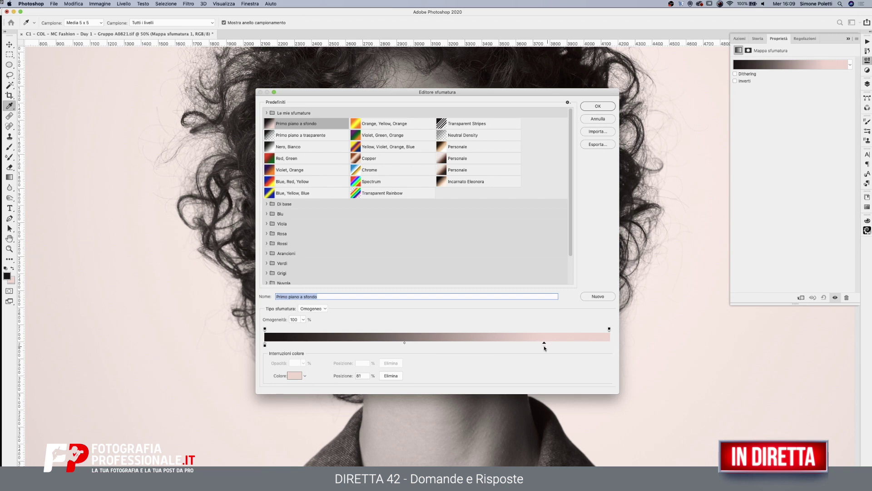
left_click_drag(544, 346, 608, 344)
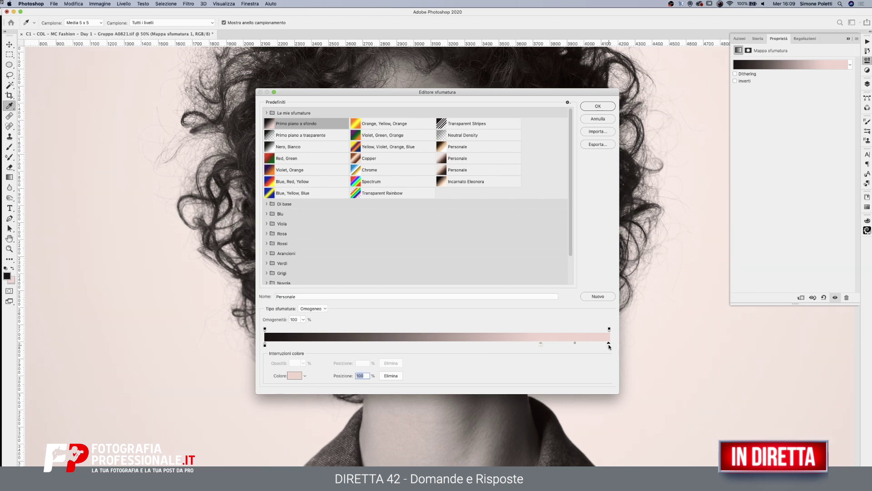
double_click(609, 345)
left_click_drag(67, 277, 68, 275)
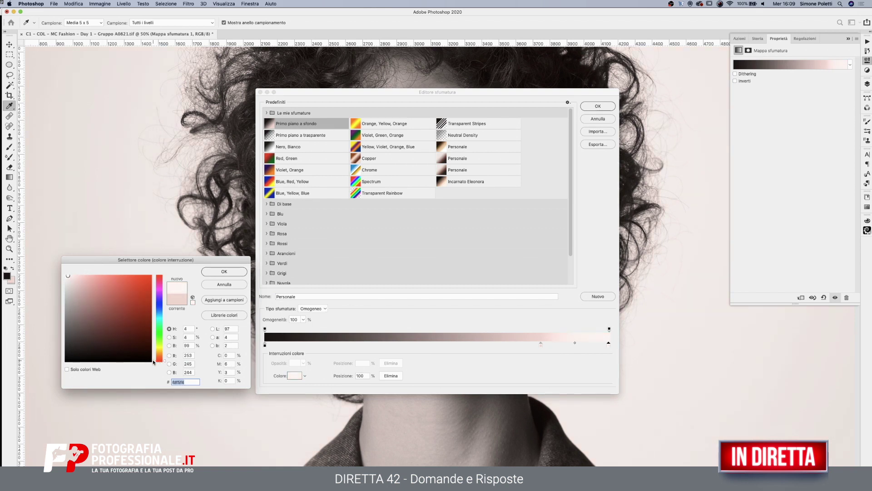
left_click_drag(154, 362, 155, 359)
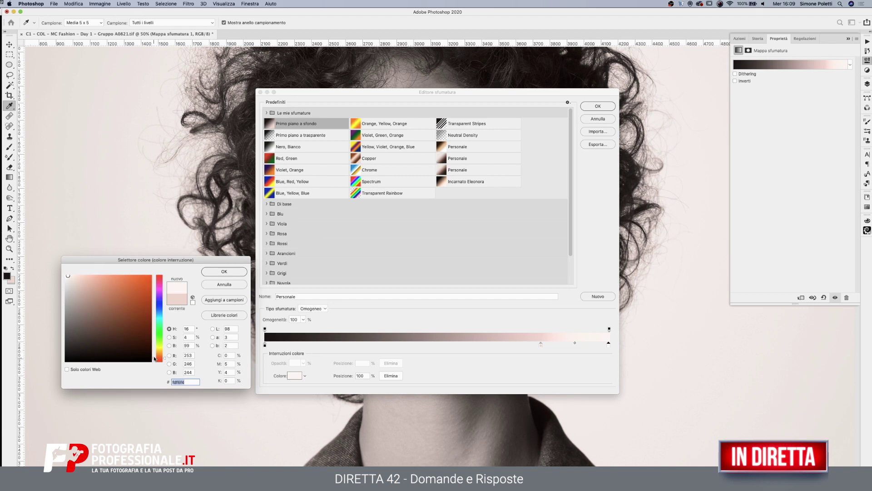
left_click(224, 272)
Warm the 80% stop's hue to a pale peach
double_click(541, 344)
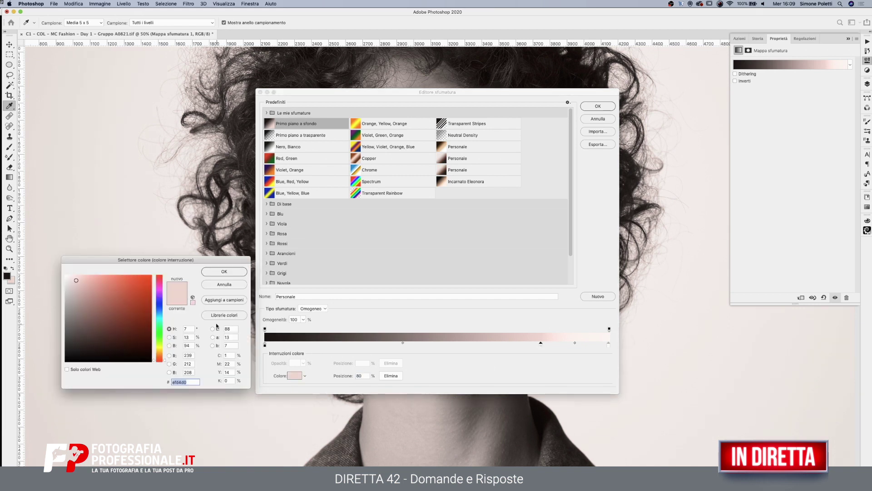
left_click_drag(156, 360, 156, 358)
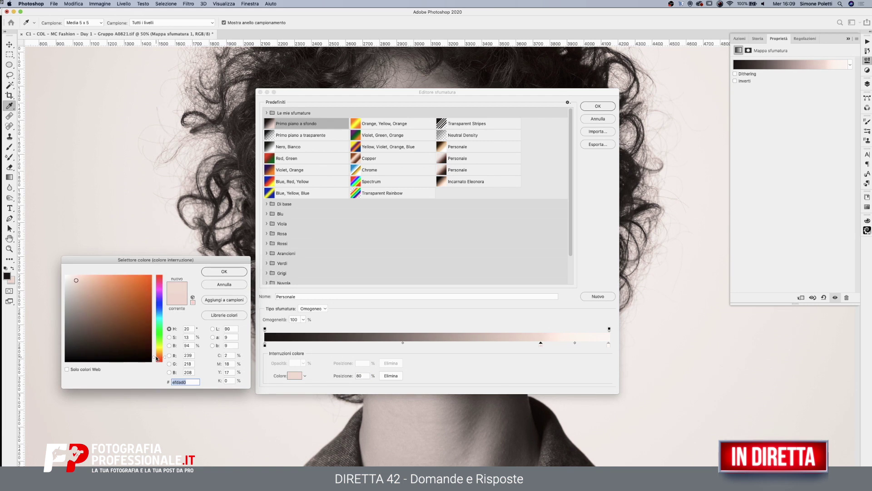
left_click(218, 272)
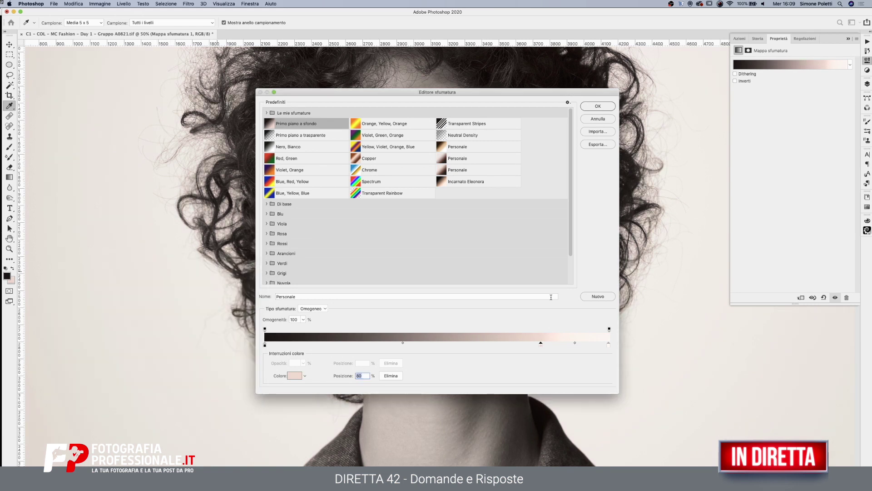
left_click_drag(377, 92, 550, 79)
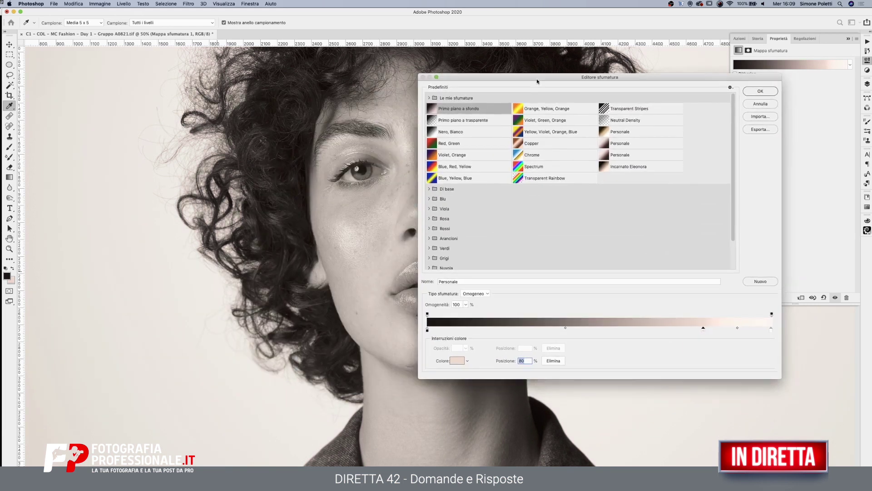
Keep the black stop as is and recolour the 48% stop a warm tan
double_click(438, 330)
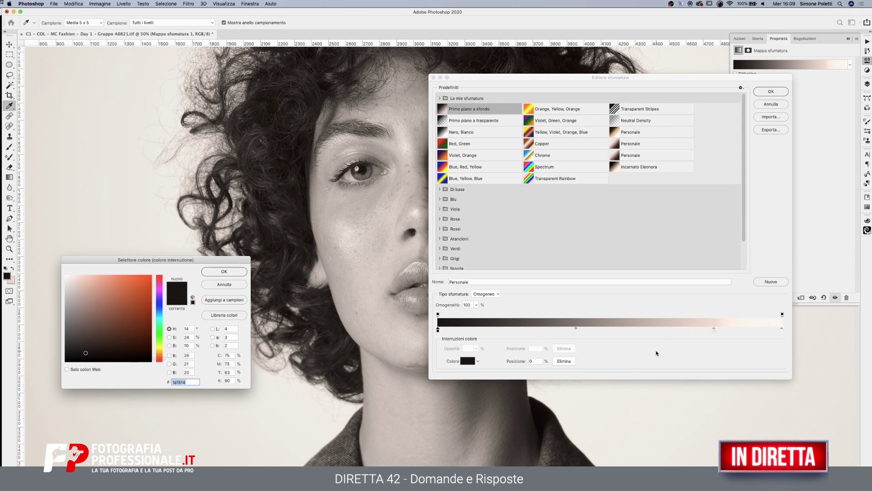
left_click(219, 271)
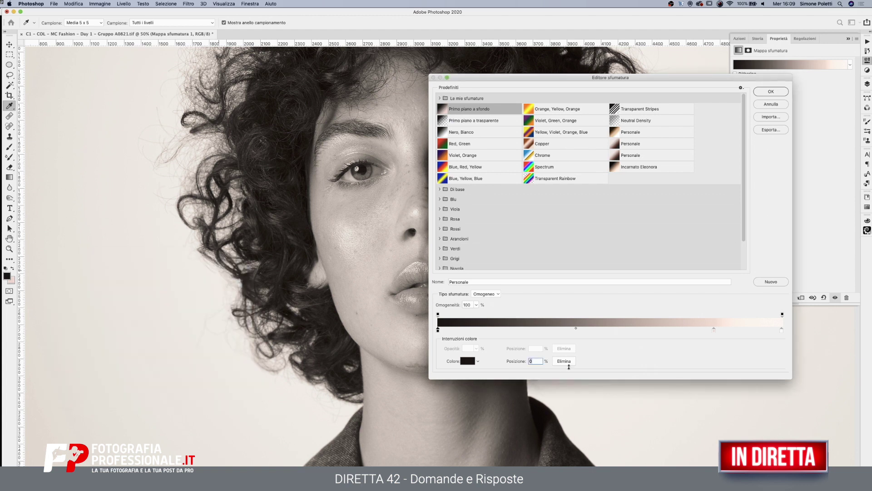
double_click(603, 329)
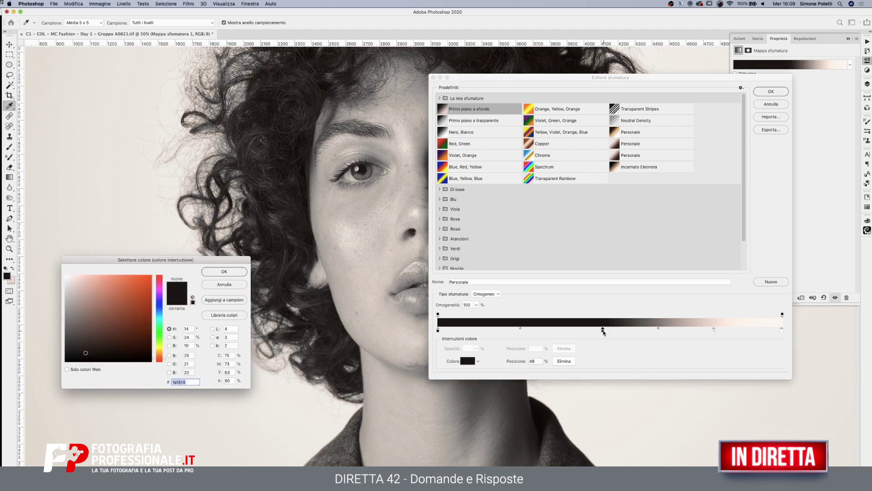
left_click(156, 358)
left_click(97, 308)
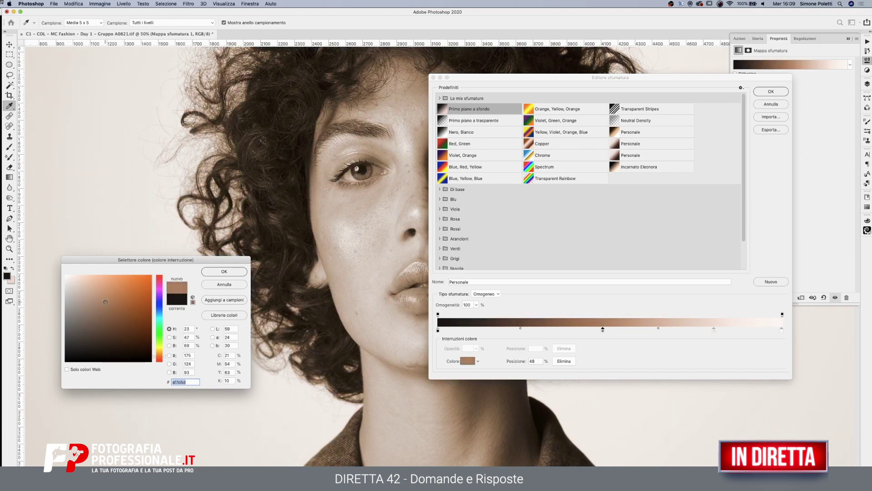
left_click_drag(104, 298, 102, 296)
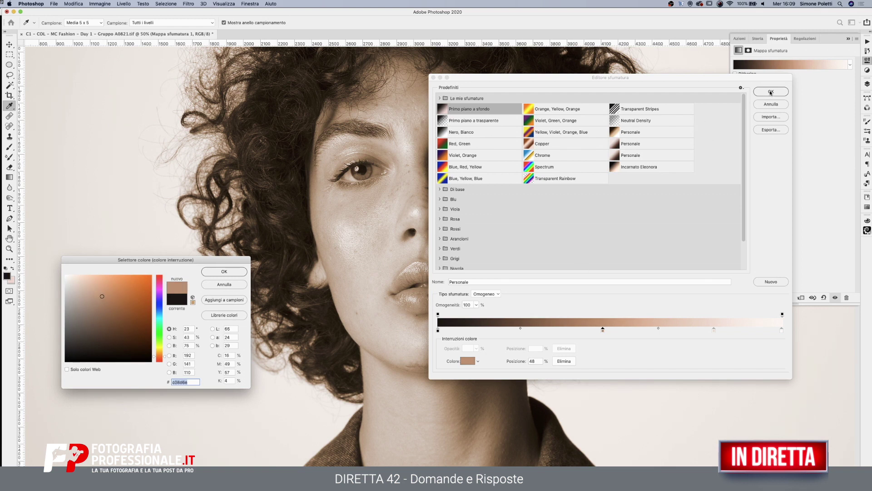
left_click(237, 273)
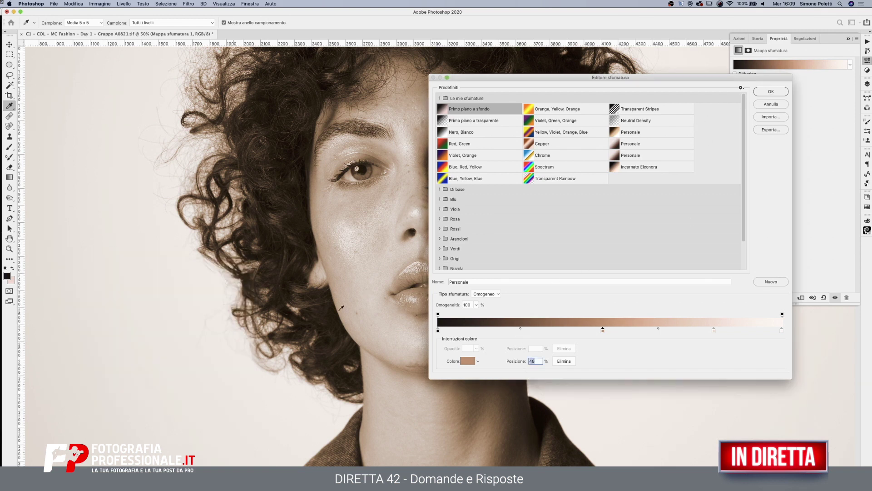
Add a dark brown colour stop, 604538, at 24% of the gradient
left_click(521, 331)
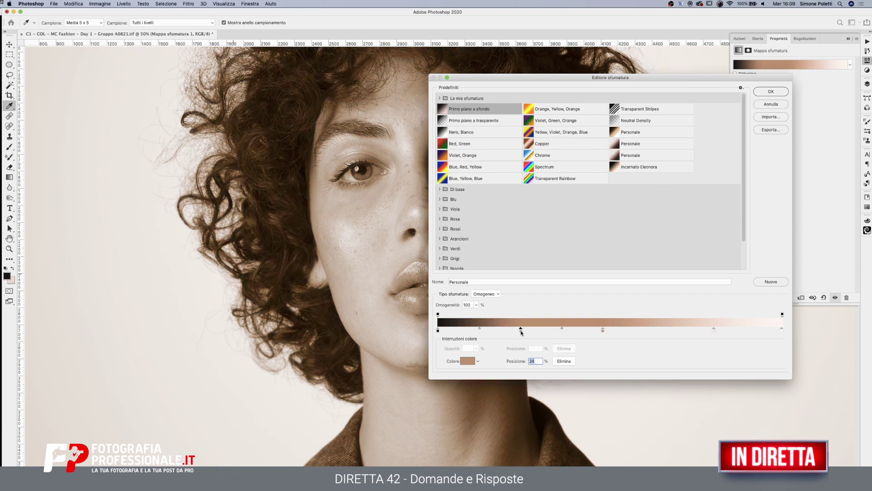
double_click(521, 332)
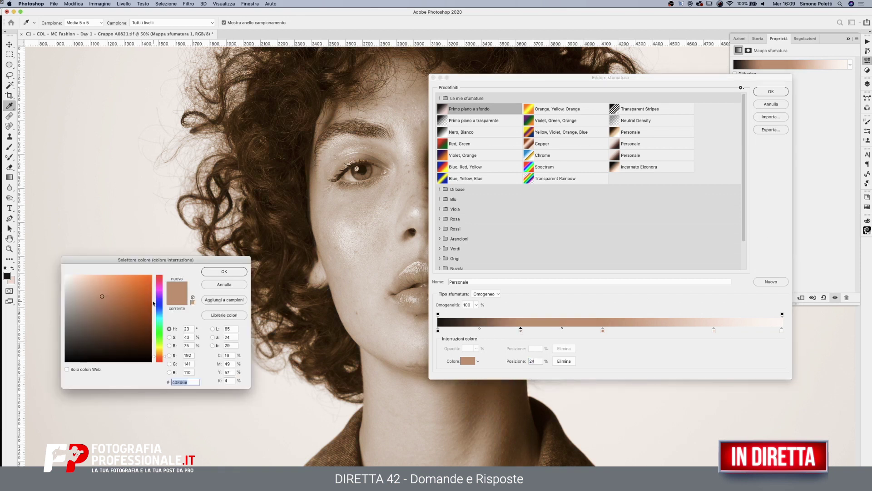
left_click(107, 321)
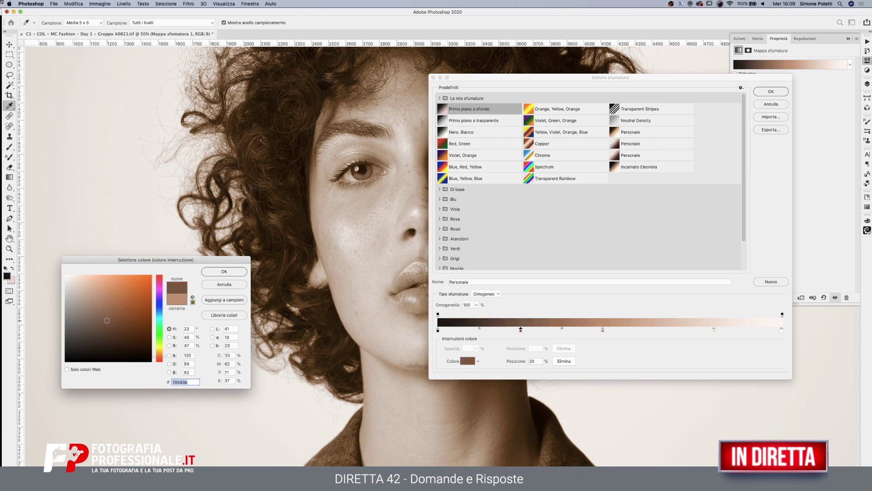
mouse_move(107, 321)
left_mouse_down()
mouse_move(107, 329)
mouse_move(127, 328)
mouse_move(104, 330)
left_mouse_up()
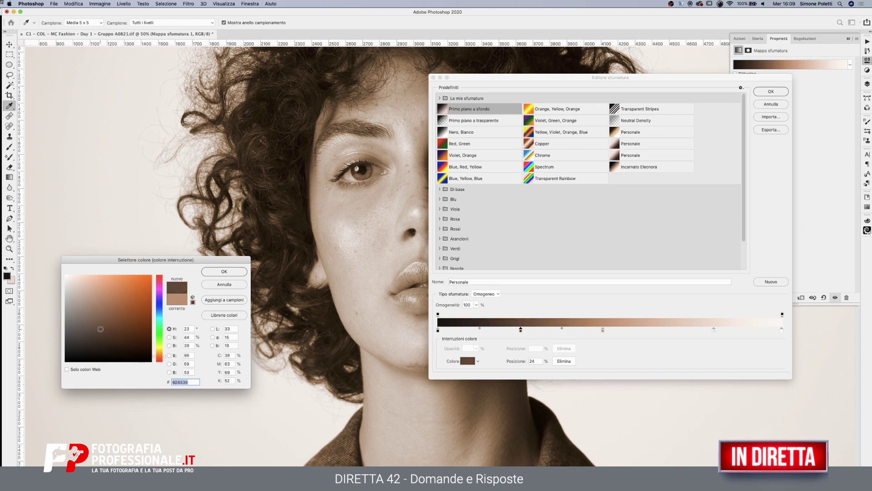
left_click(224, 272)
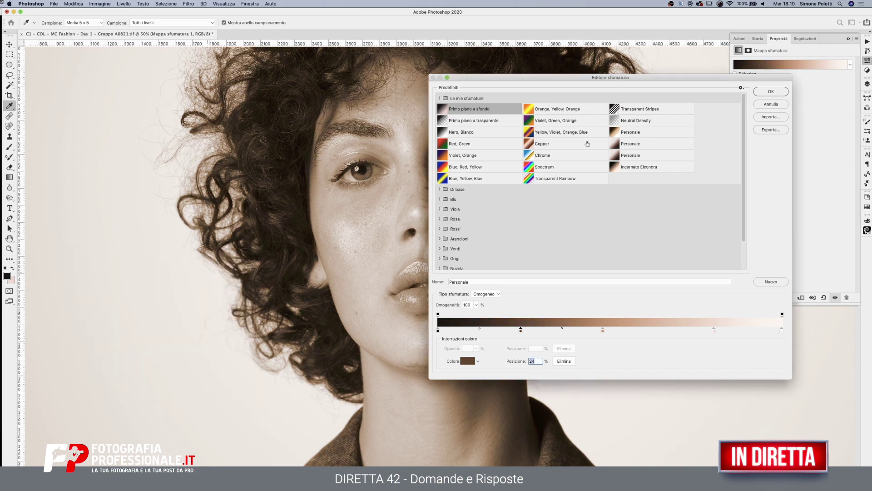
mouse_move(566, 75)
left_mouse_down()
mouse_move(209, 201)
mouse_move(198, 190)
left_mouse_up()
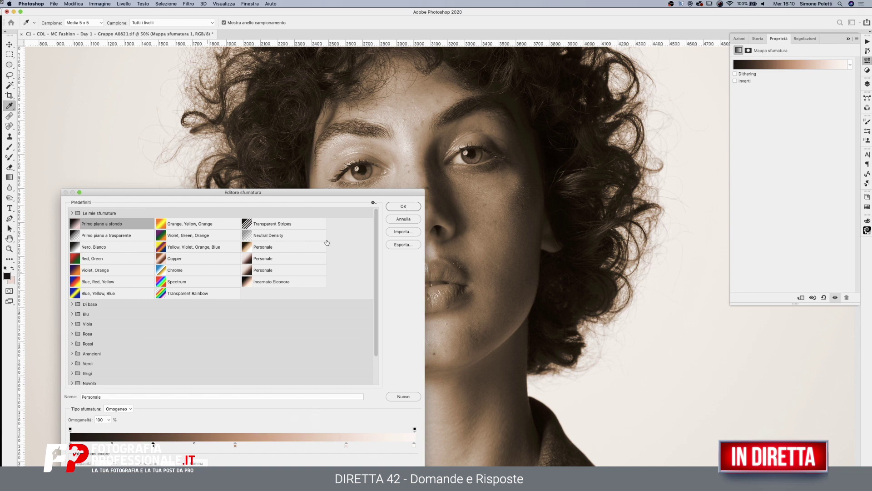
Drag three surplus colour stops off the gradient bar and apply the simplified gradient
mouse_move(322, 193)
left_mouse_down()
mouse_move(495, 82)
mouse_move(515, 53)
left_mouse_up()
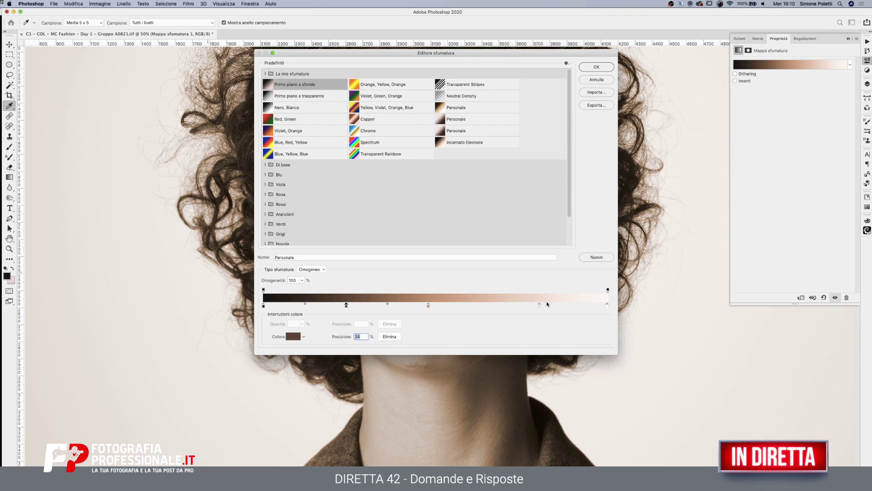
left_click_drag(540, 305, 540, 374)
left_click_drag(348, 308, 347, 336)
mouse_move(384, 56)
left_mouse_down()
mouse_move(643, 106)
mouse_move(378, 101)
left_mouse_up()
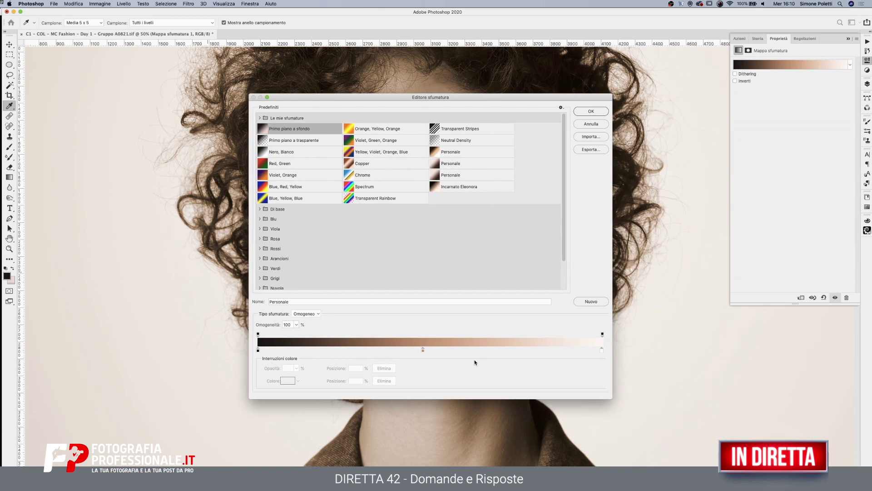
left_click(591, 112)
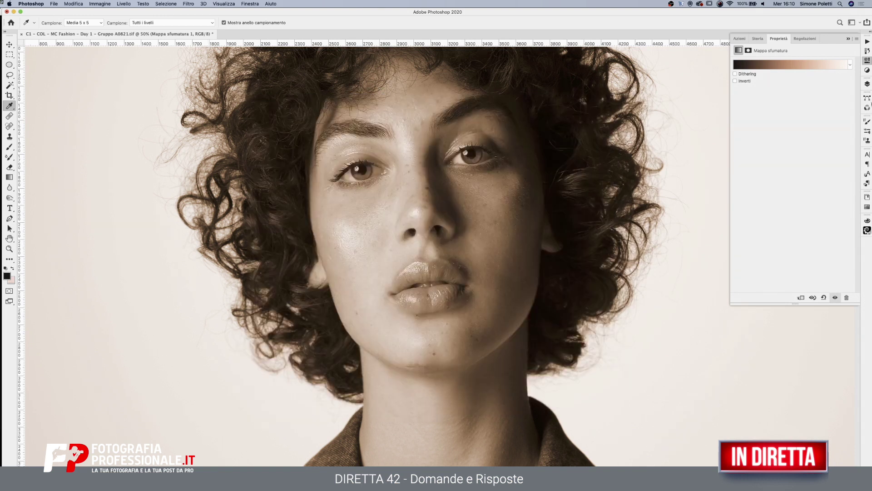
Invert the Gradient Map's layer mask to black with Ctrl+I
left_click(868, 84)
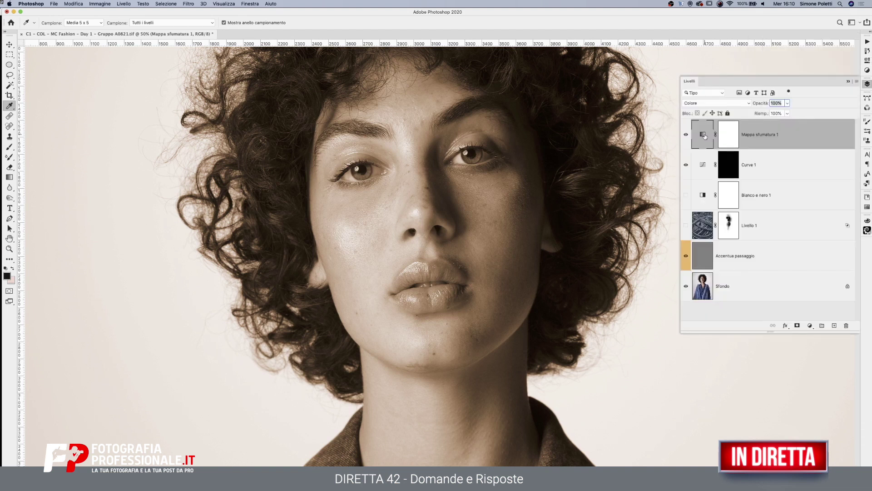
left_click(728, 133)
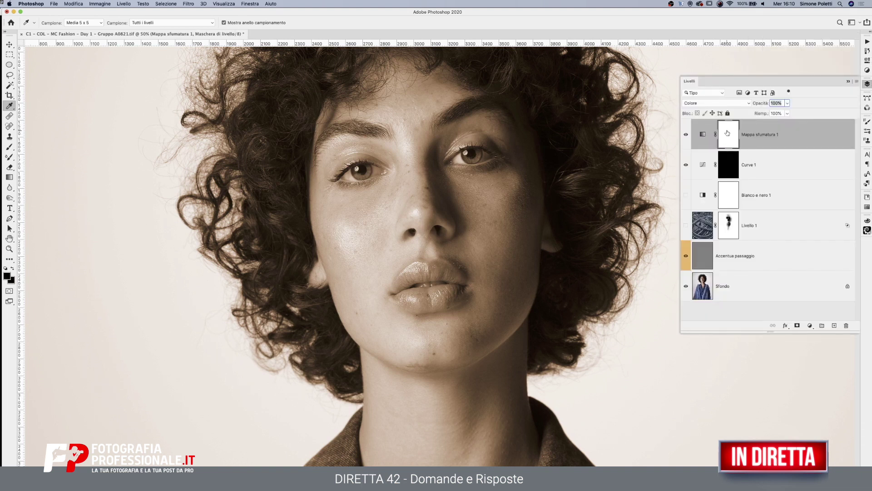
key("ctrl+i")
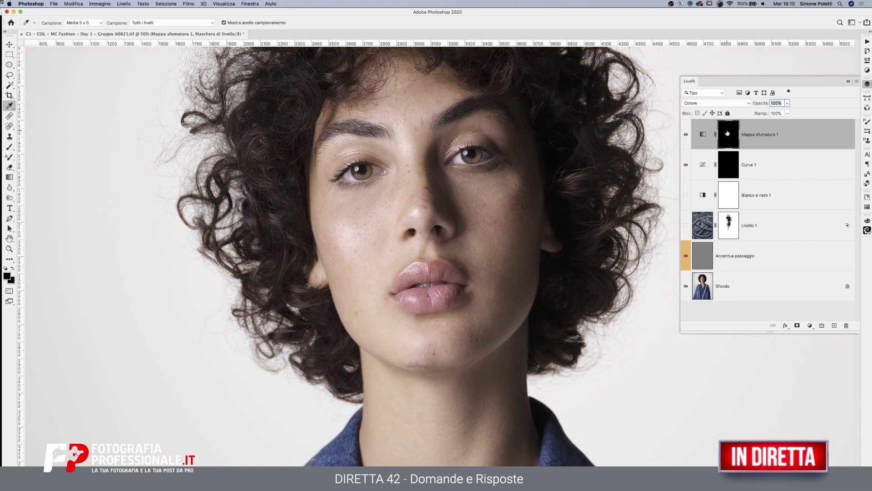
Set up a white Brush at 100% flow and about 206 px
key("b")
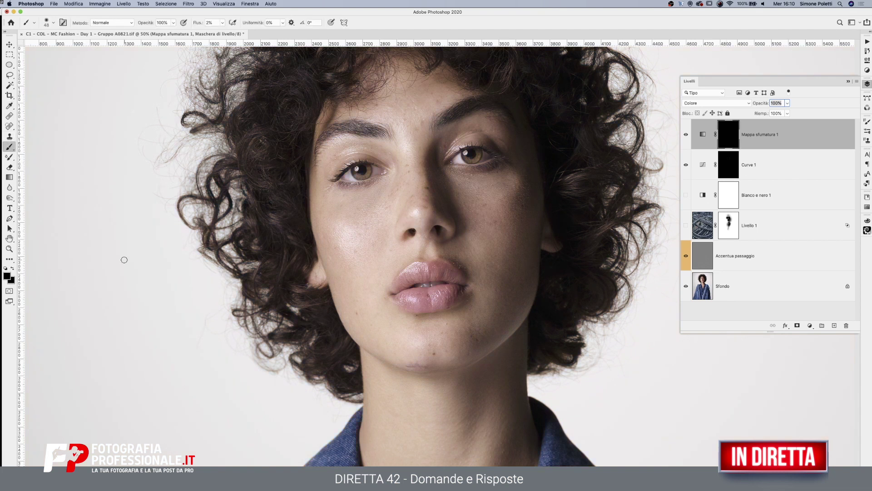
left_click(5, 269)
left_click(222, 22)
left_click_drag(230, 32, 289, 60)
left_click(323, 153)
key("bracketright")
key("bracketright")
key("bracketright")
left_click_drag(361, 288, 391, 288)
Paint the neck, face and patches beside mouth and nose white on the mask
scroll(373, 452, "down", 5)
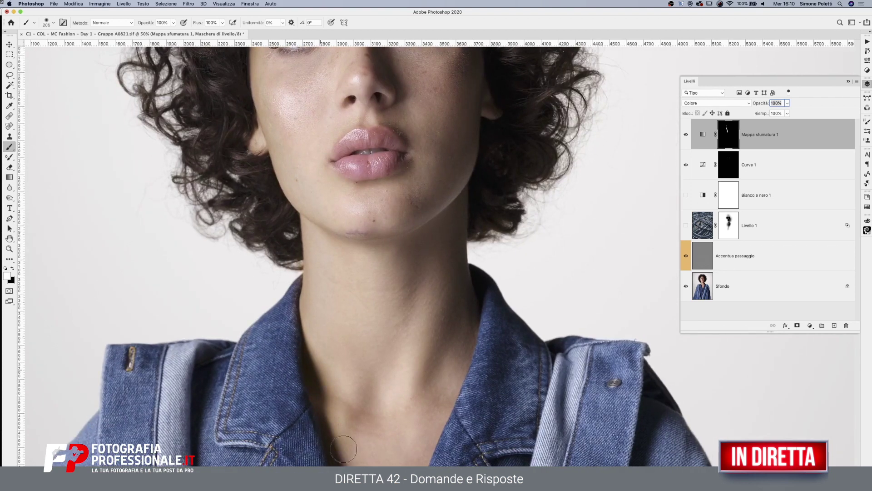
scroll(344, 449, "down", 5)
scroll(346, 437, "down", 1)
left_click_drag(370, 387, 423, 168)
scroll(409, 272, "up", 3)
scroll(398, 341, "up", 3)
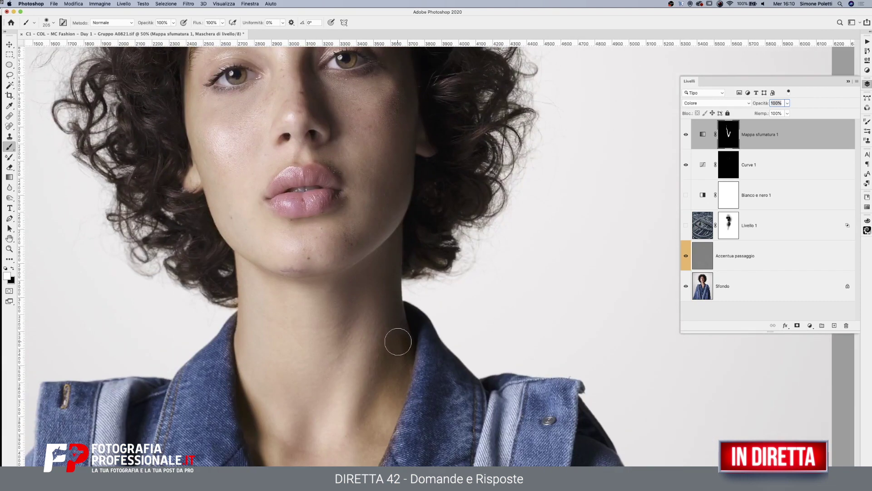
left_click_drag(437, 255, 460, 391)
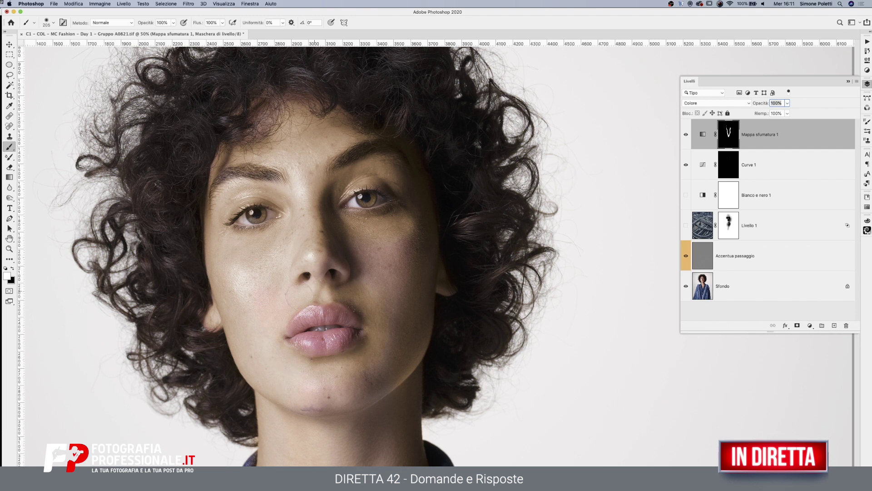
left_click(730, 135, "alt")
left_click_drag(230, 184, 228, 153)
mouse_move(277, 286)
left_mouse_down()
mouse_move(367, 239)
mouse_move(382, 308)
mouse_move(411, 228)
mouse_move(391, 214)
mouse_move(335, 273)
mouse_move(301, 233)
mouse_move(321, 424)
left_mouse_up()
scroll(419, 235, "down", 5)
scroll(354, 302, "down", 4)
mouse_move(318, 345)
left_mouse_down()
mouse_move(308, 384)
mouse_move(335, 434)
mouse_move(380, 205)
mouse_move(380, 362)
mouse_move(385, 244)
left_mouse_up()
Paint the leftover black mask strip white and return to the colour portrait view
mouse_move(308, 298)
left_mouse_down()
mouse_move(328, 327)
mouse_move(345, 258)
left_mouse_up()
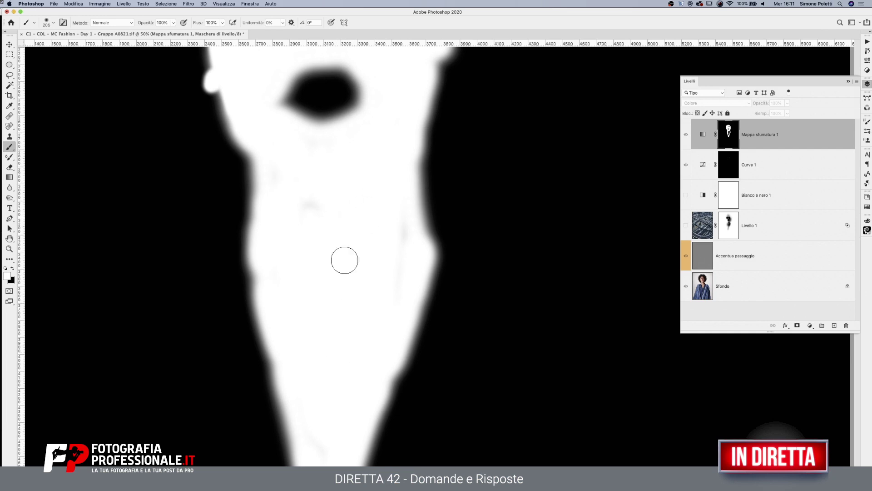
scroll(280, 155, "up", 5)
scroll(382, 246, "up", 1)
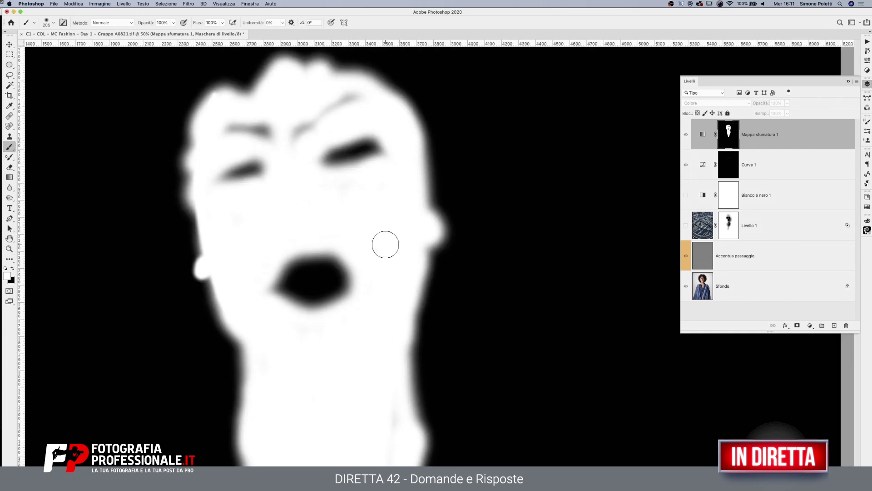
left_click(711, 138)
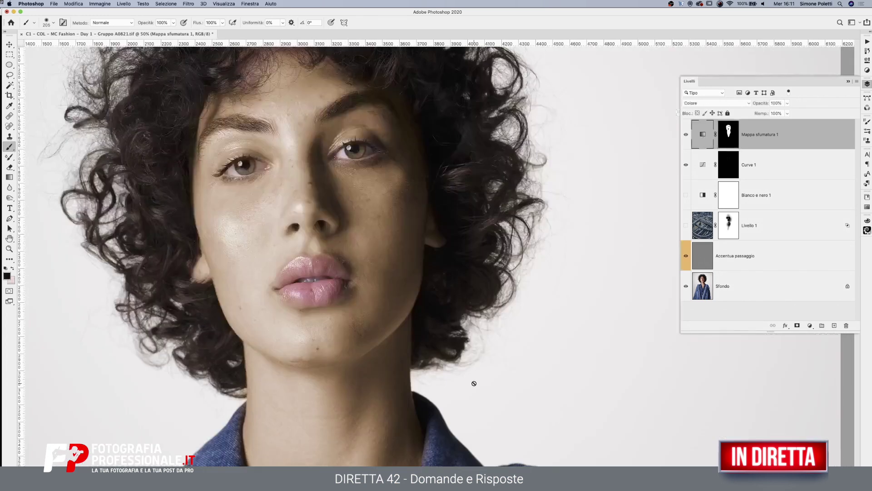
scroll(474, 384, "down", 5)
scroll(379, 204, "down", 2)
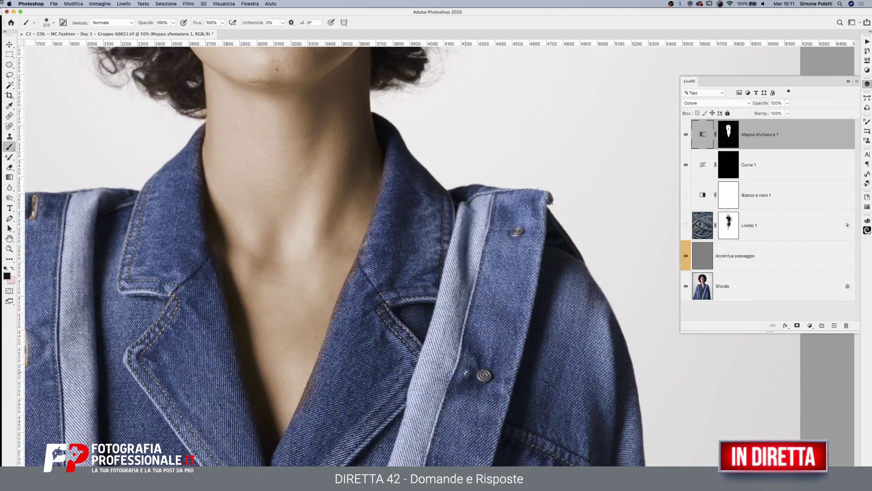
Prepare an 82 px white brush on the mask and zoom in near the eye
left_click(729, 134)
key("x")
key("x")
left_click_drag(404, 319, 387, 318)
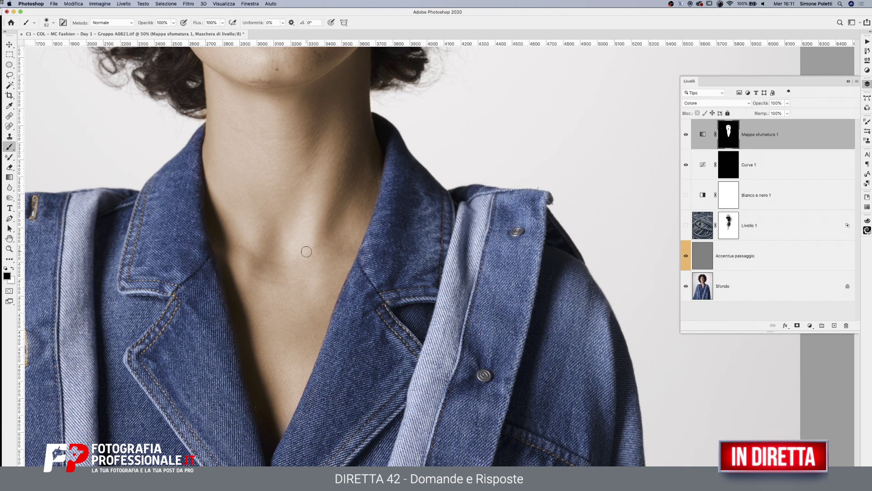
scroll(305, 249, "left", 5)
scroll(305, 249, "up", 3)
scroll(104, 248, "up", 10)
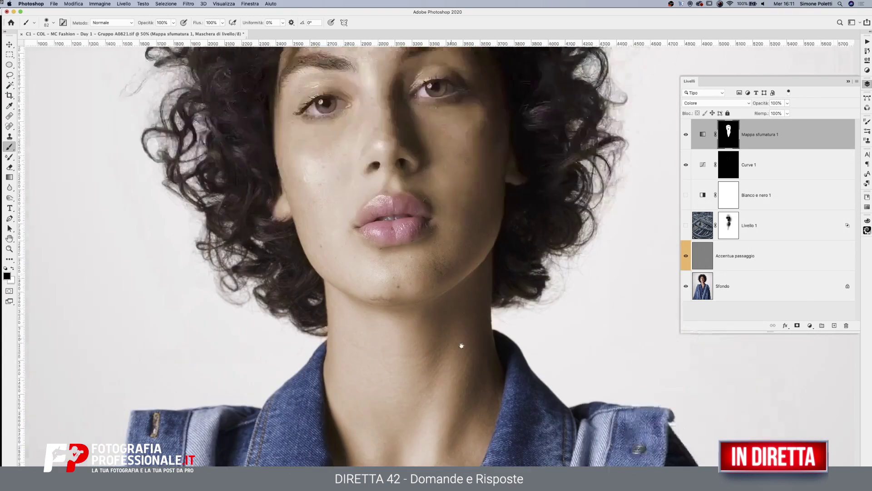
scroll(104, 248, "right", 3)
key("z")
left_click(215, 252, "alt")
left_click(397, 180)
key("b")
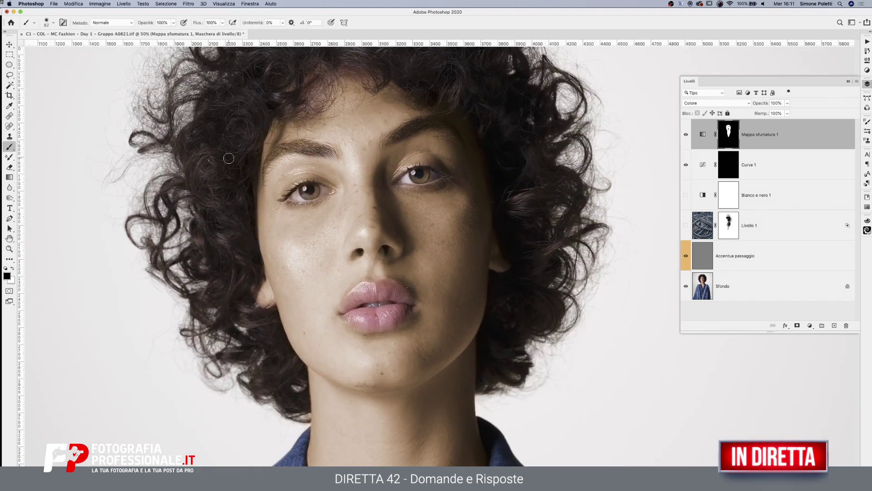
key("x")
key("x")
left_click(787, 105)
left_click(787, 104)
left_click_drag(766, 114, 768, 114)
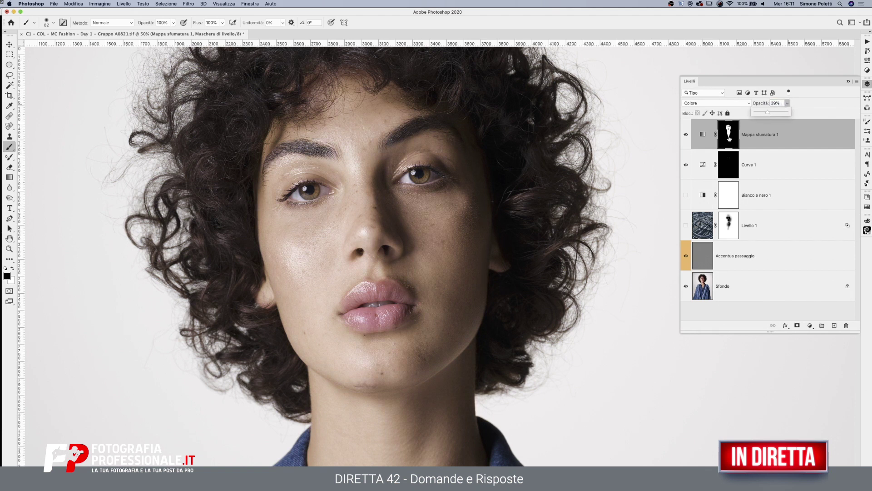
left_click(686, 135)
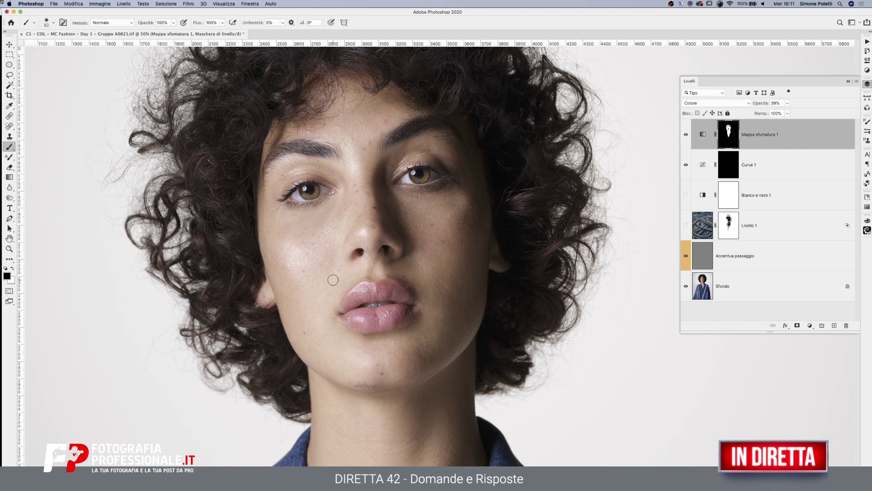
left_click(685, 134)
left_click(686, 134)
left_click(9, 248)
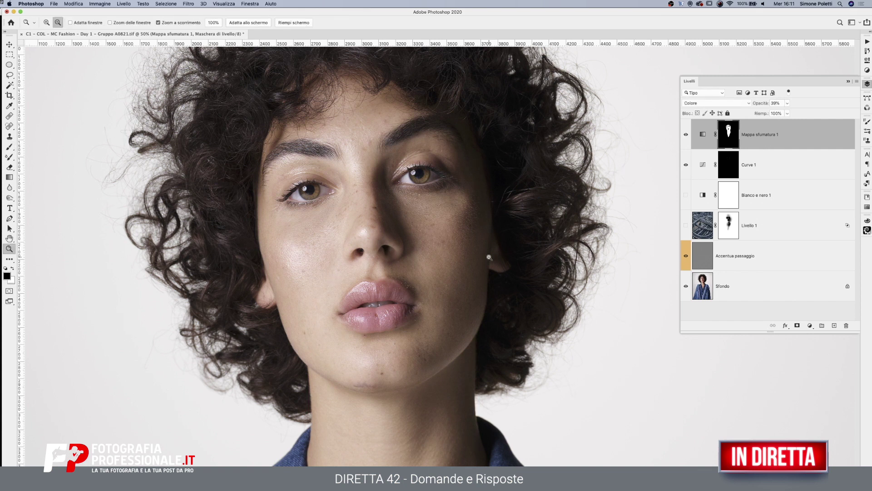
left_click(489, 257, "alt")
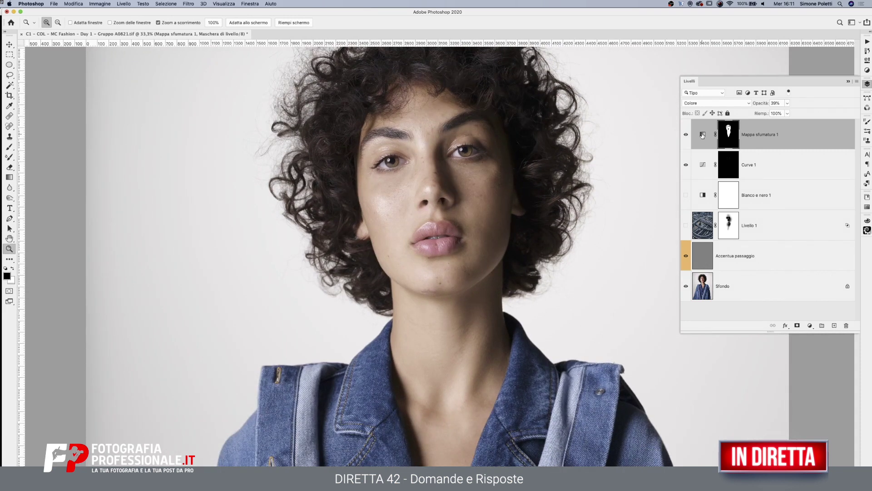
left_click(685, 134)
left_click(787, 103)
left_click_drag(786, 112, 808, 113)
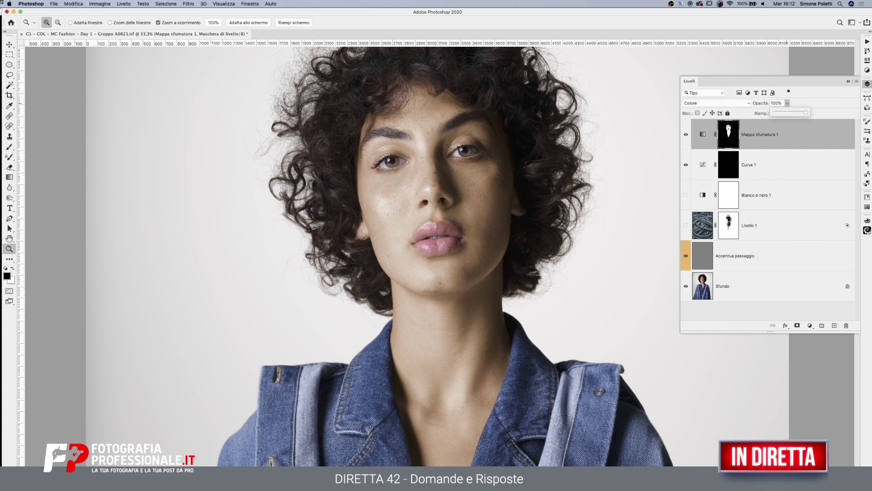
Reopen the Mappa sfumatura 1 Gradient Editor and check the middle stop colour
double_click(702, 134)
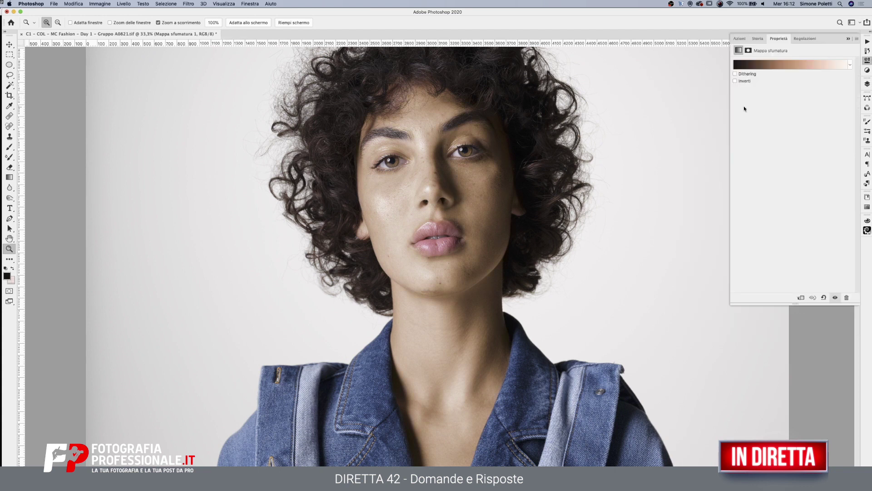
left_click(826, 64)
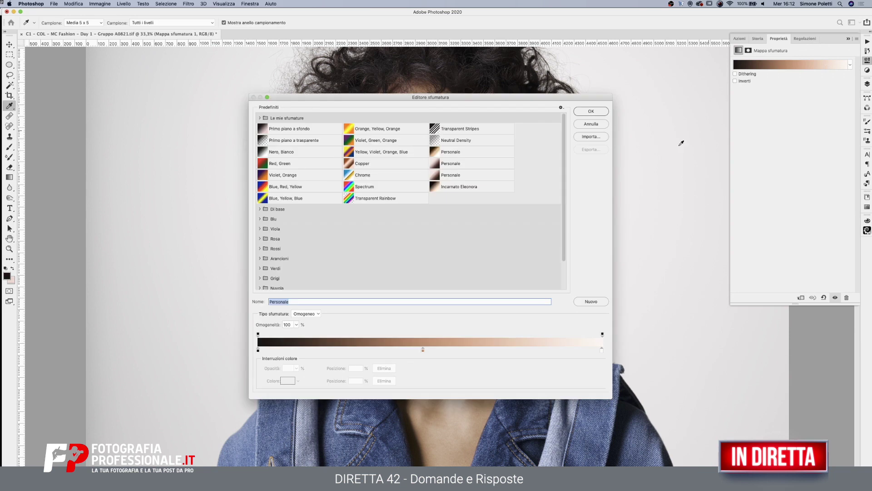
double_click(422, 350)
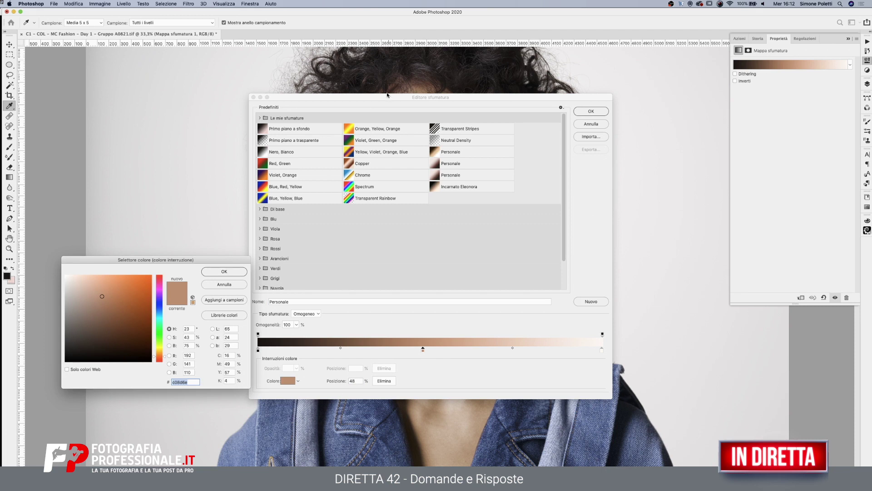
left_click_drag(323, 97, 674, 123)
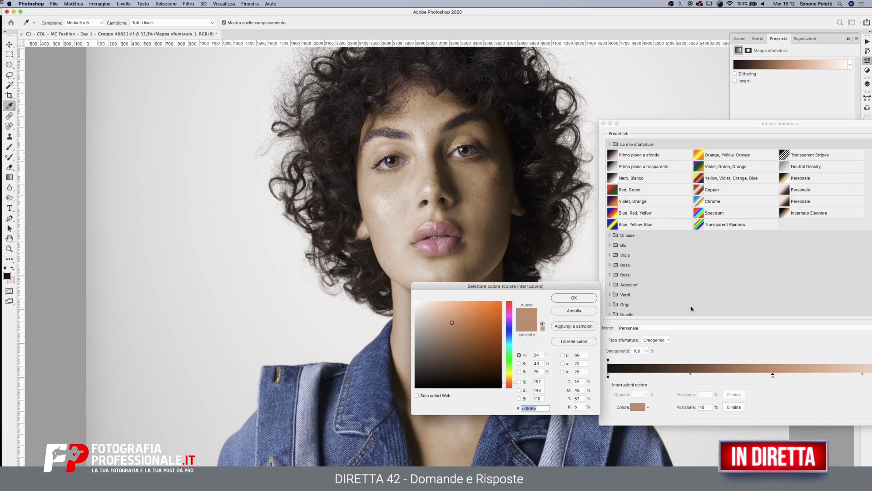
left_click(570, 300)
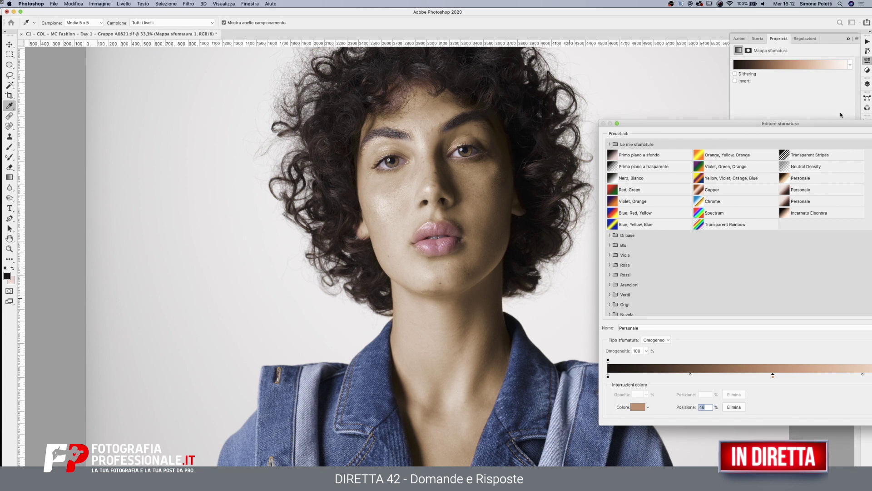
left_click_drag(826, 125, 750, 120)
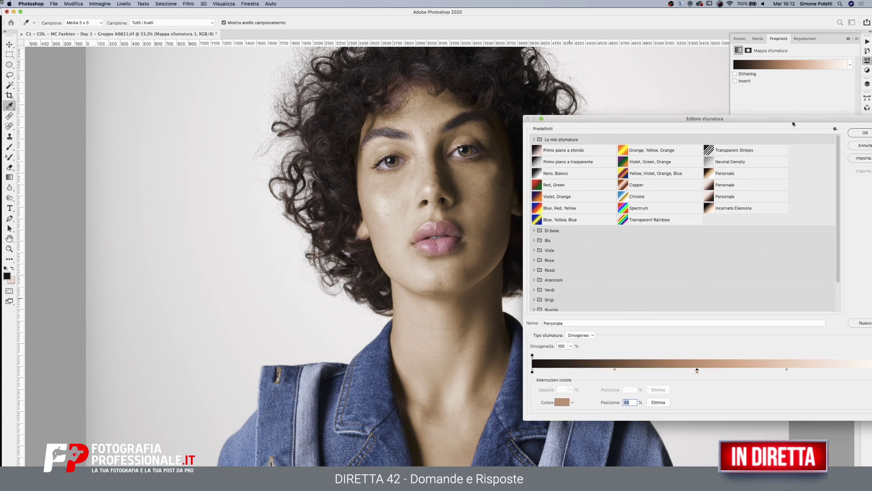
left_click_drag(795, 119, 735, 118)
Change the lightest stop to a pinker cream, fce8de
double_click(816, 371)
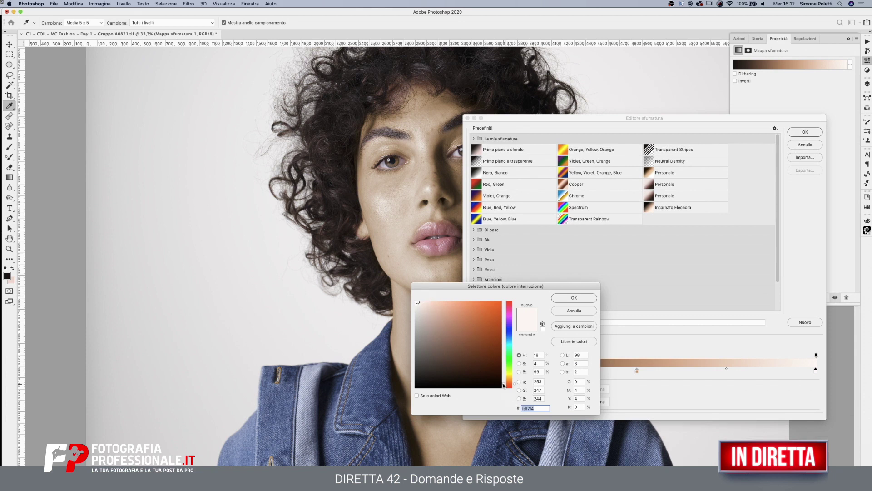
left_click_drag(503, 386, 505, 384)
left_click(425, 301)
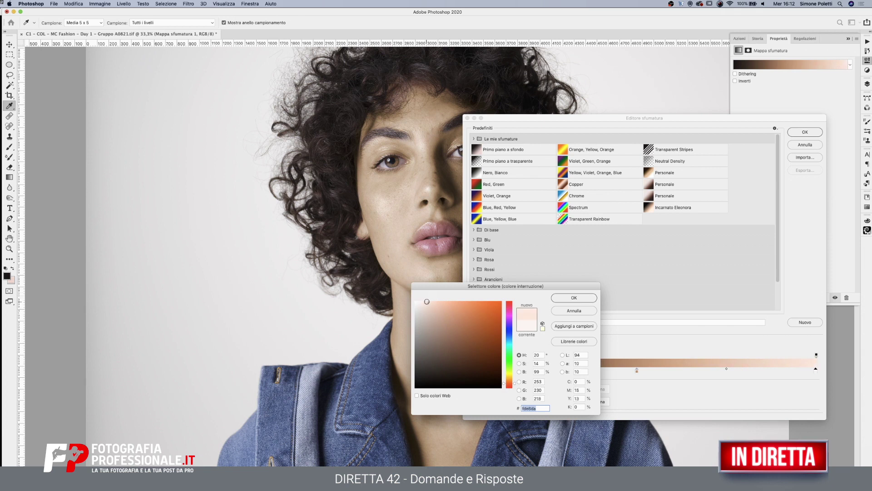
left_click_drag(425, 302, 425, 303)
left_click(572, 300)
Shift the middle stop to a redder brown, c0856e, and apply the gradient
left_click(636, 371)
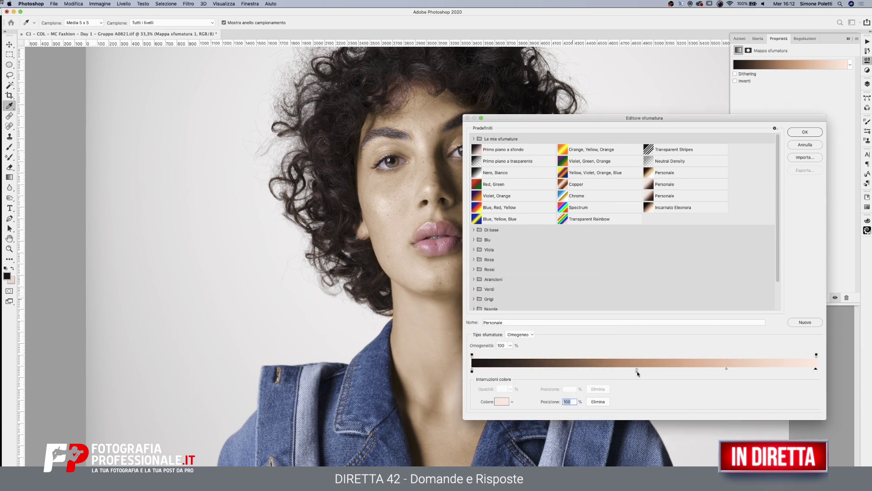
left_click(502, 401)
left_click_drag(505, 384, 505, 386)
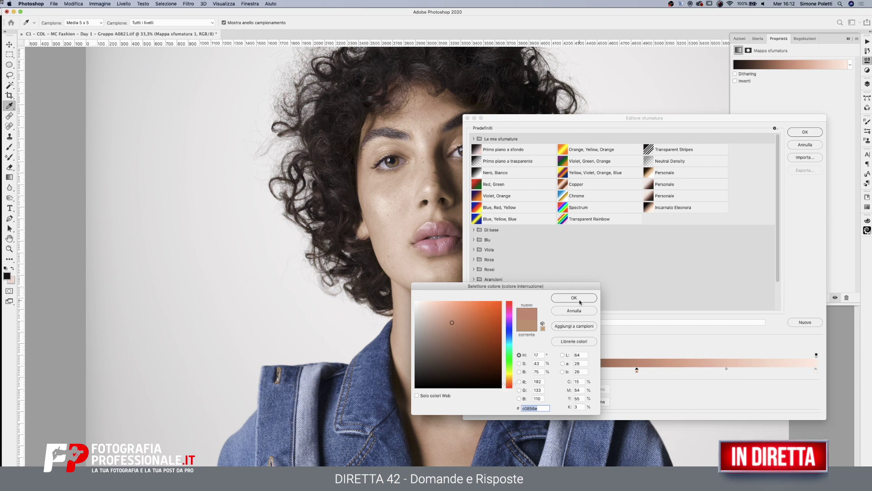
left_click(592, 298)
left_click(805, 132)
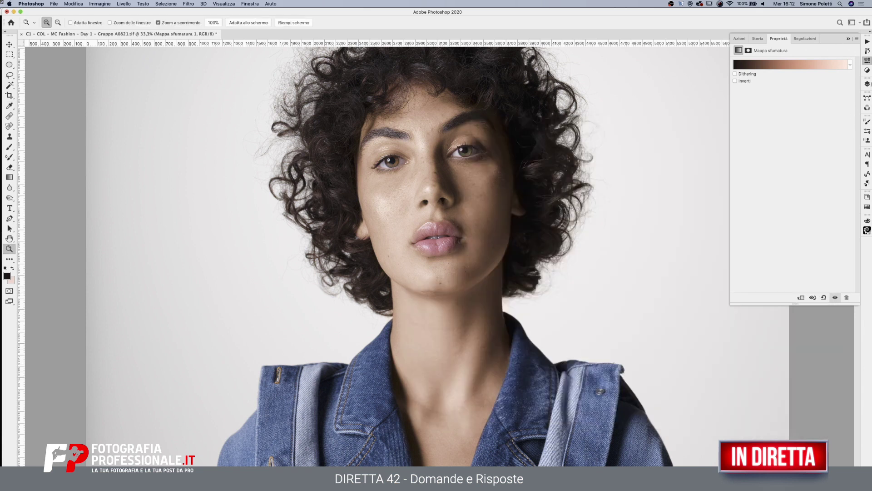
Lower the Mappa sfumatura 1 gradient map layer's opacity to 28% for a subtle warm skin tint
left_click(867, 84)
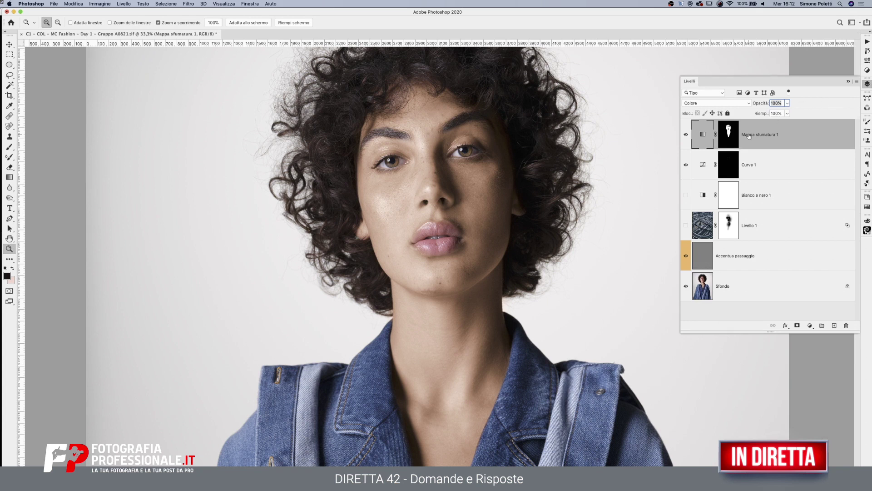
left_click(787, 103)
left_click(686, 135)
left_click(9, 44)
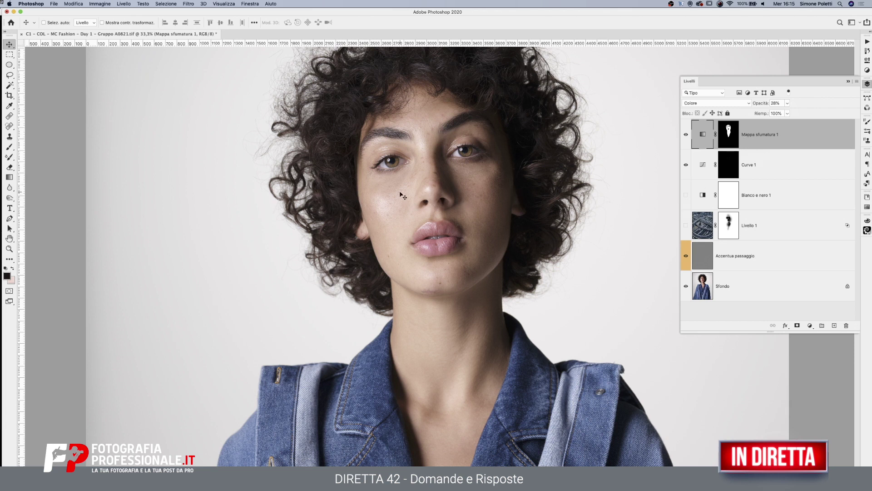
Zoom the view out to 25%, then show the Livello 1 highway overlay and Bianco e nero 1
left_click(9, 248)
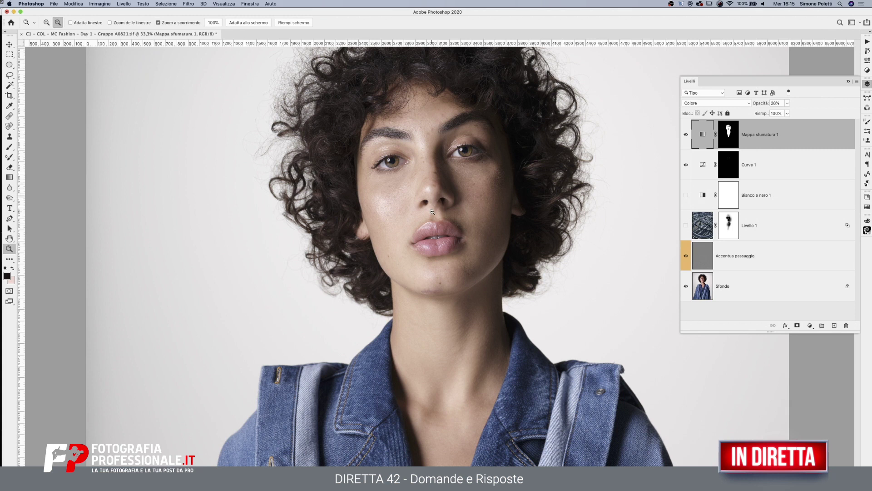
key("ctrl+minus")
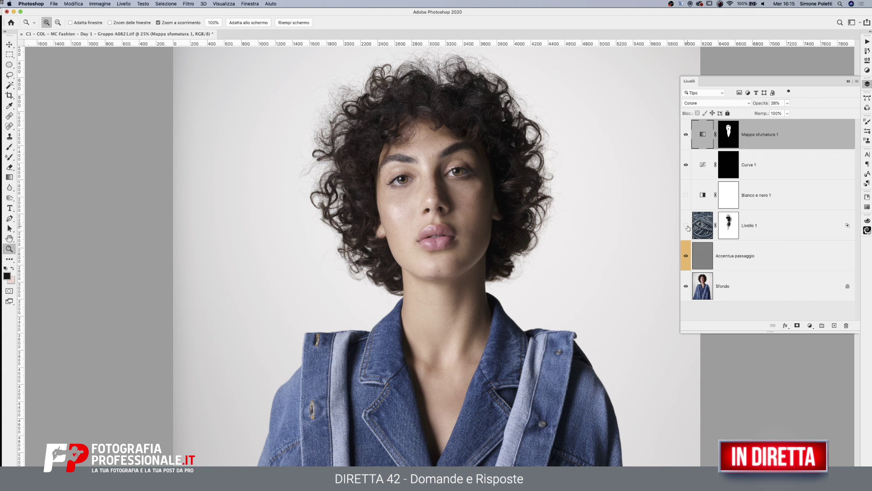
left_click(686, 225)
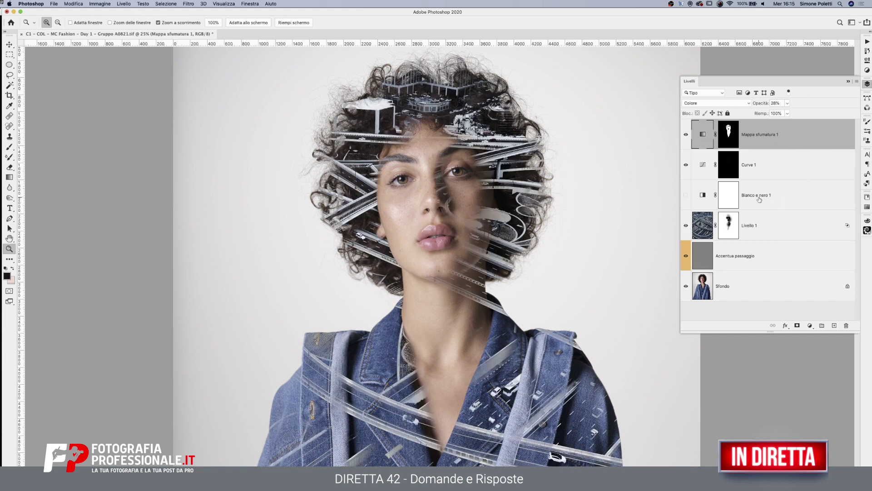
left_click(686, 195)
Hide Bianco e nero 1 and Livello 1 again, and display the History panel
left_click(686, 196)
left_click(686, 225)
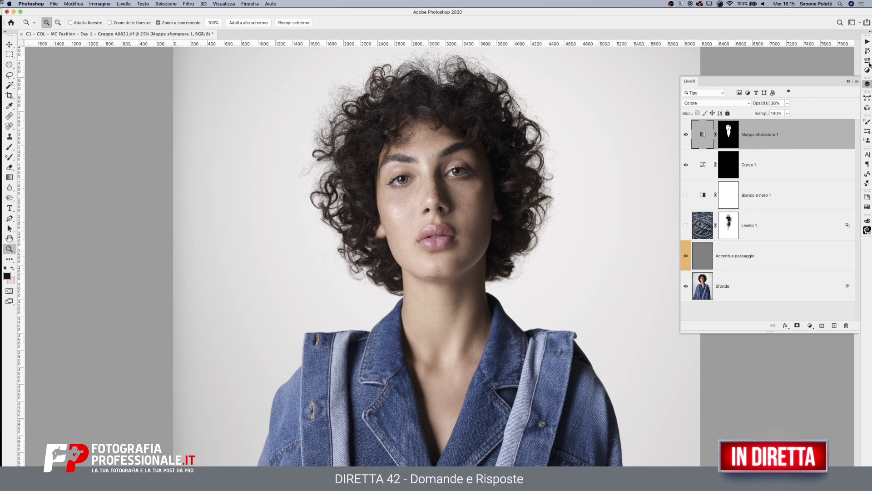
left_click(867, 51)
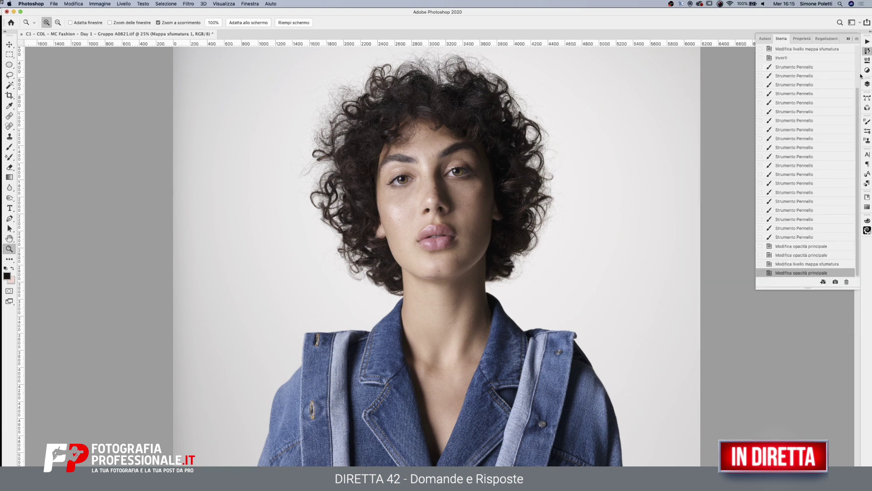
Revert the image to its History snapshot and return to the Layers list
scroll(818, 50, "up", 5)
left_click(805, 53)
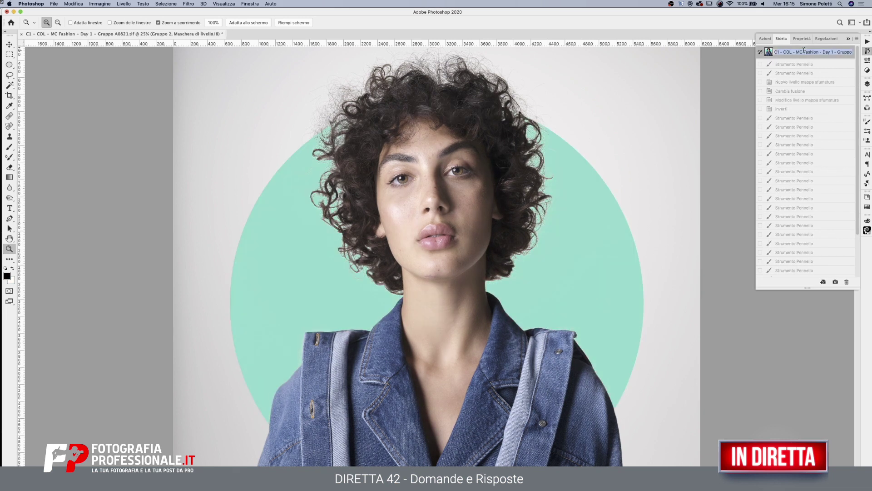
left_click(867, 84)
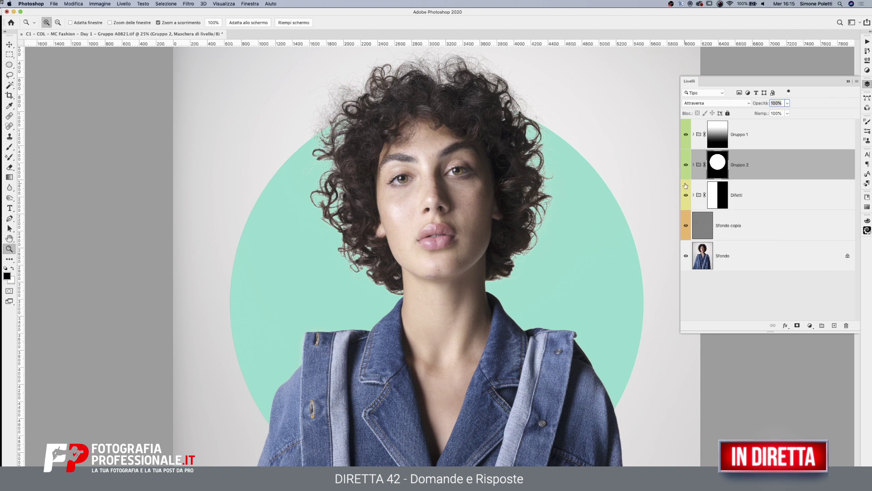
Hide Gruppo 1 and Gruppo 2, disable the Difetti mask, and select both groups
left_click_drag(686, 164, 686, 134)
left_click(719, 191, "shift")
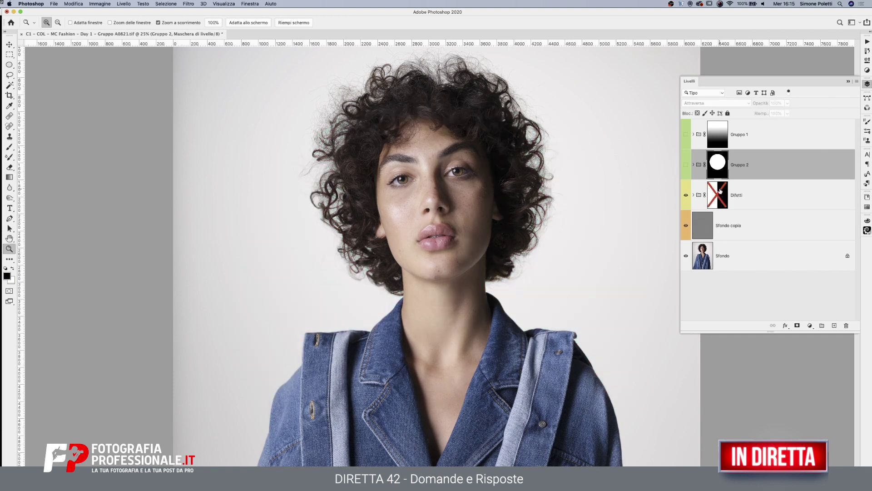
left_click(686, 164)
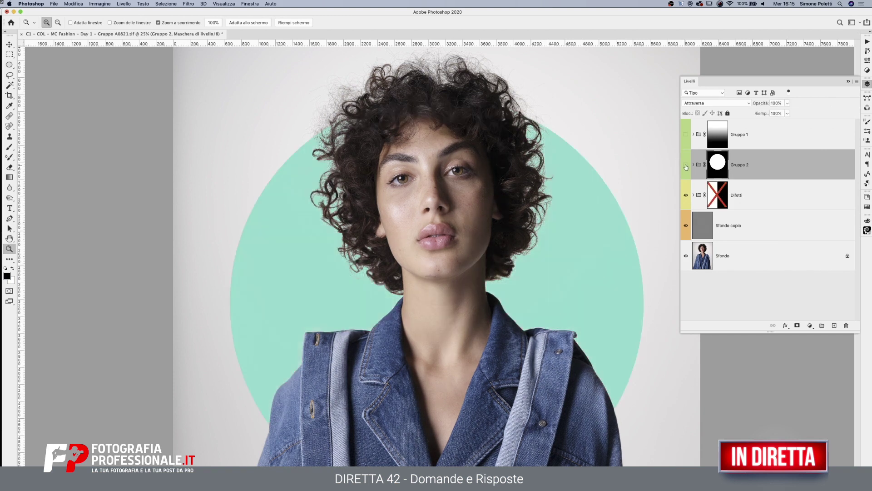
left_click(686, 165)
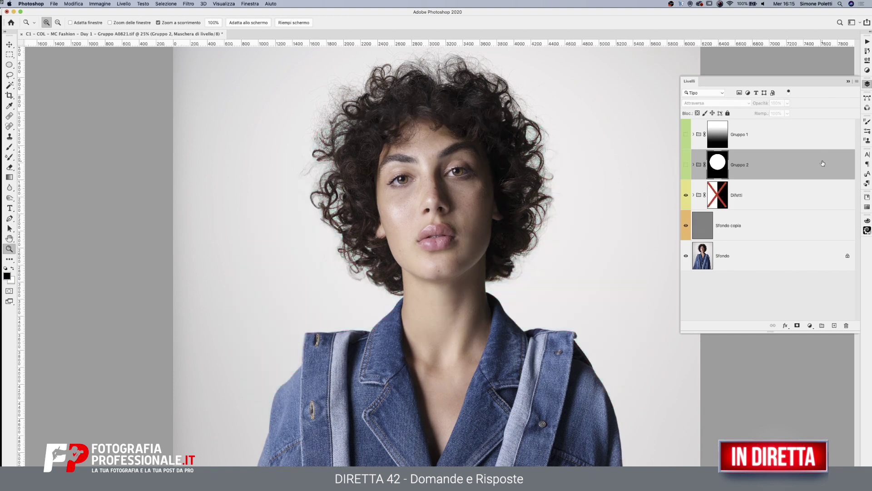
left_click(766, 135, "shift")
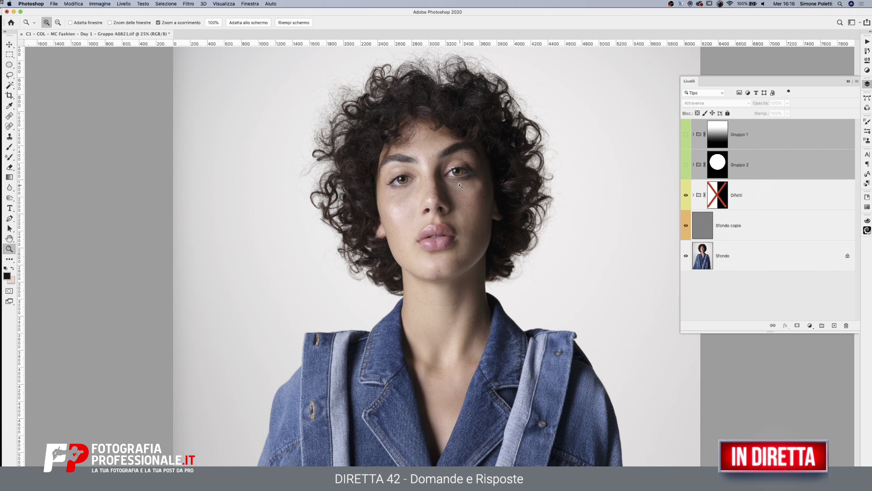
Make Gruppo 2 and Gruppo 1 visible again and expand Gruppo 1 to show Valori tonali 1
left_click(686, 166)
left_click(687, 139)
left_click(694, 165)
left_click(693, 135)
left_click(693, 134)
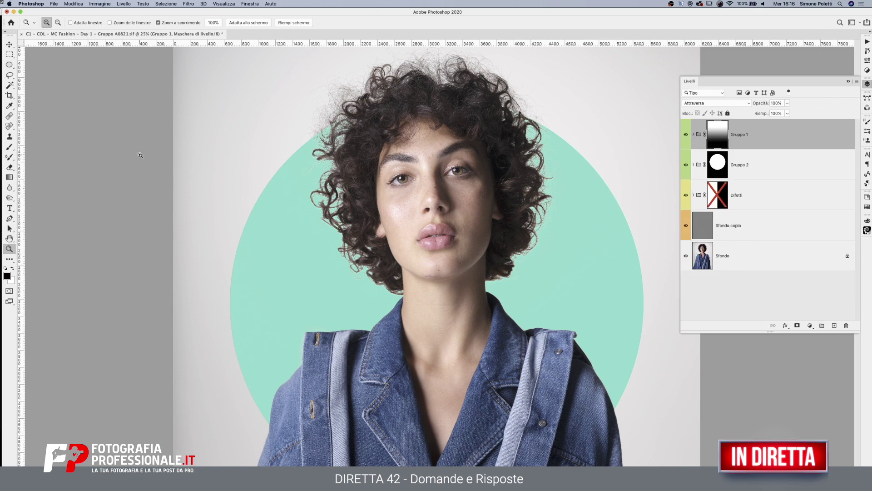
left_click(52, 3)
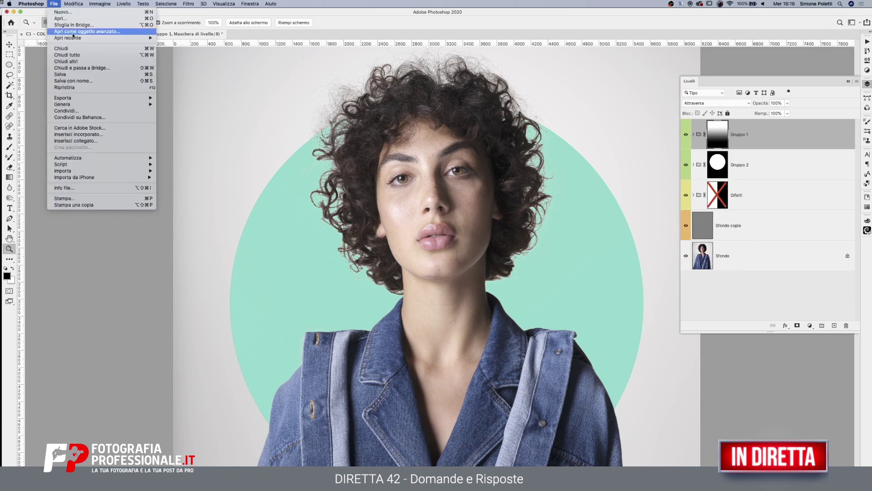
key("Return")
left_click(486, 290)
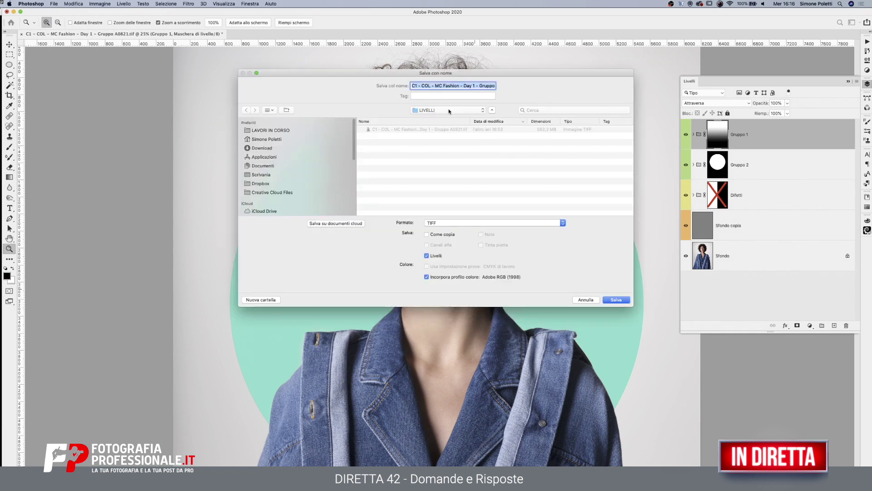
left_click(460, 222)
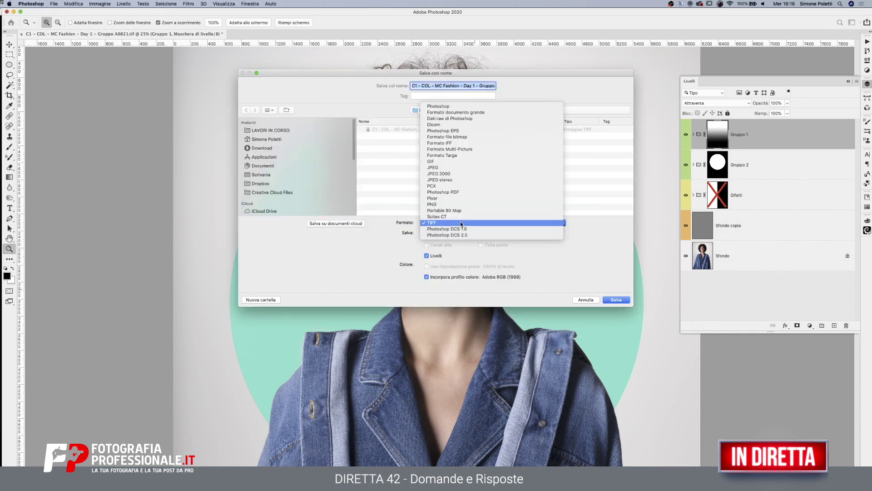
left_click(450, 168)
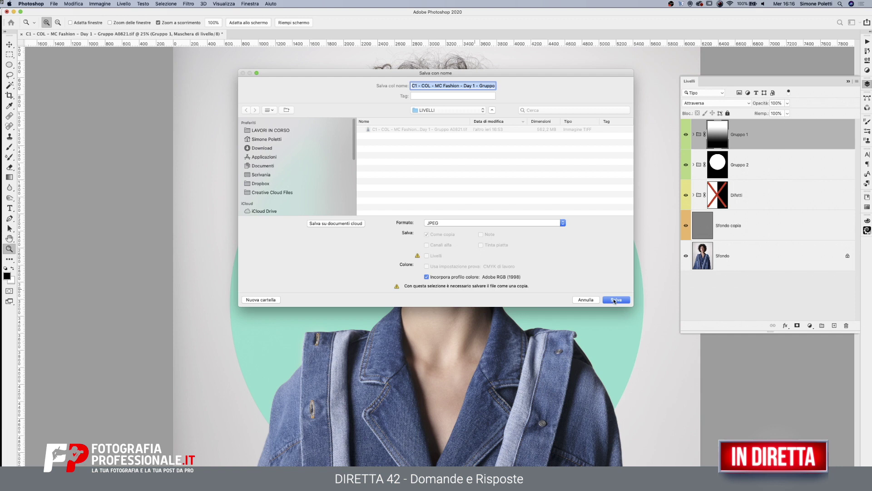
left_click(596, 300)
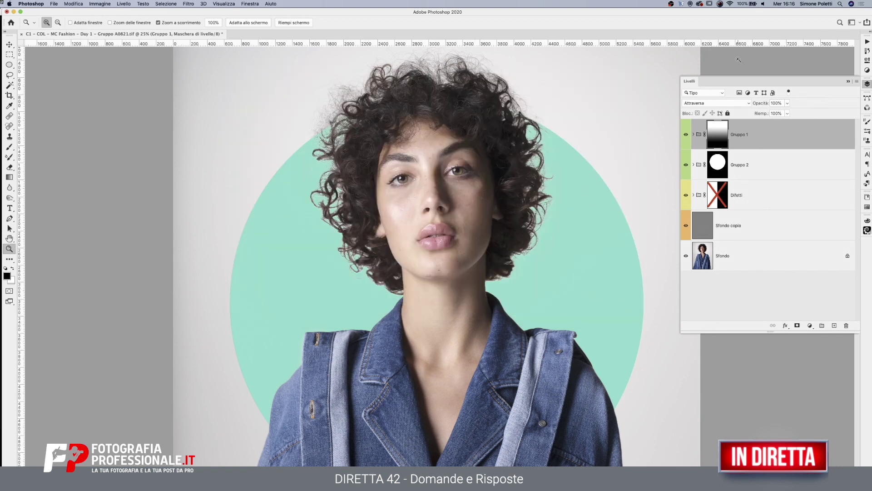
left_click(868, 51)
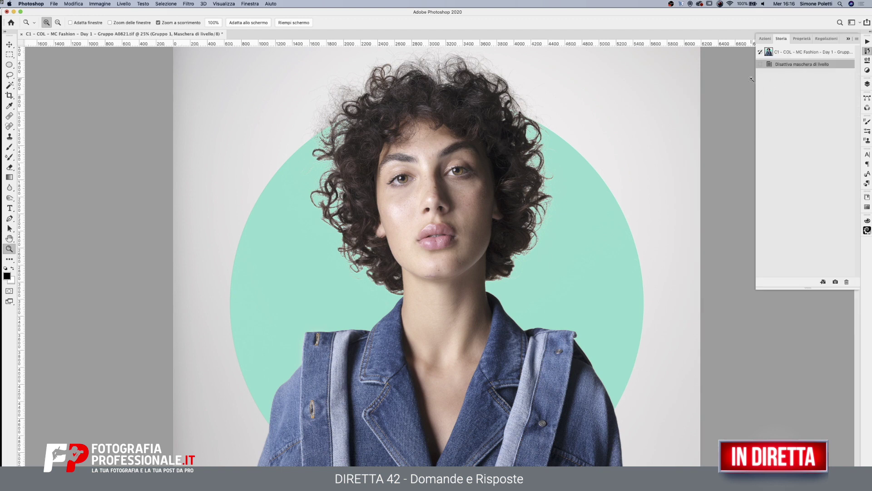
left_click(868, 84)
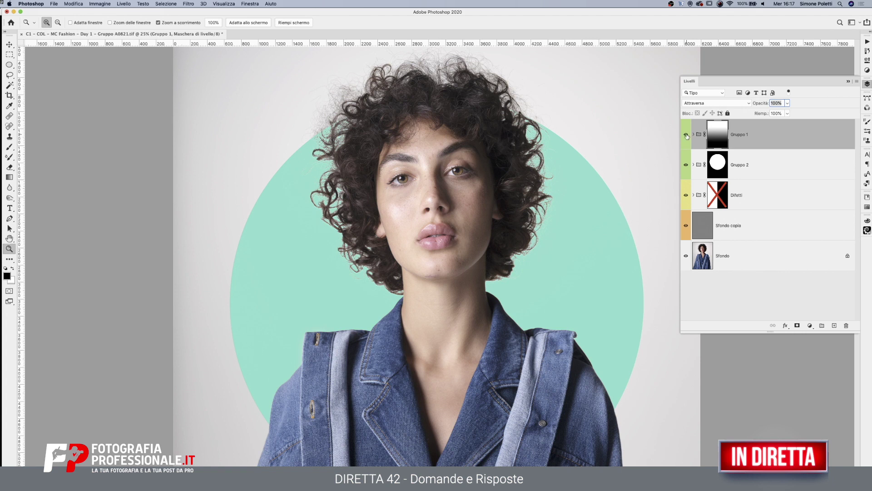
left_click(10, 44)
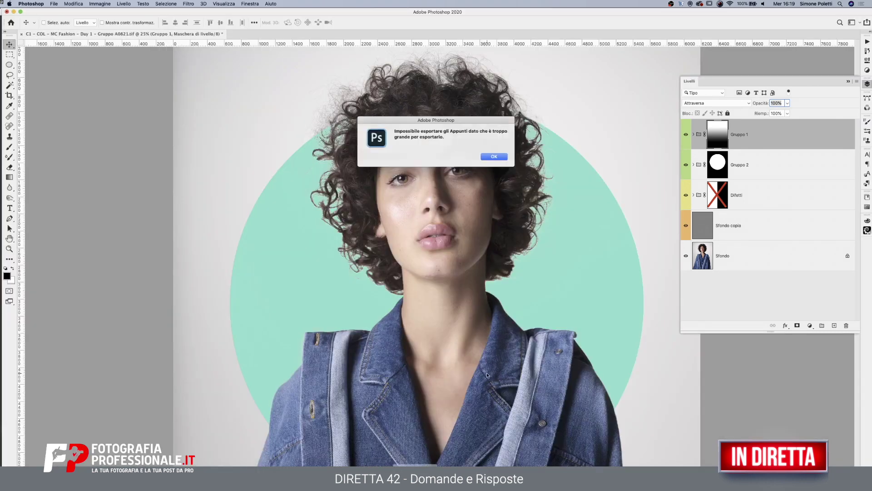
Dismiss the clipboard alert, then in OBS hide the screen capture and cut to the camera
left_click(493, 157)
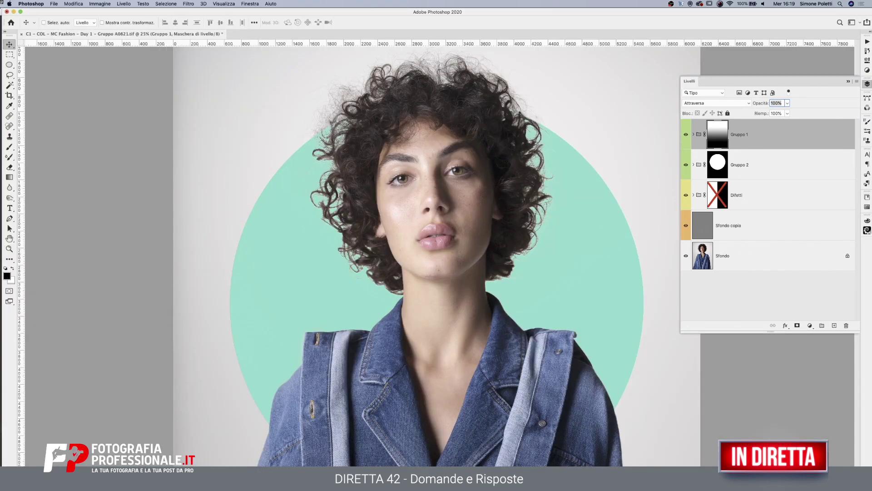
left_click(372, 477)
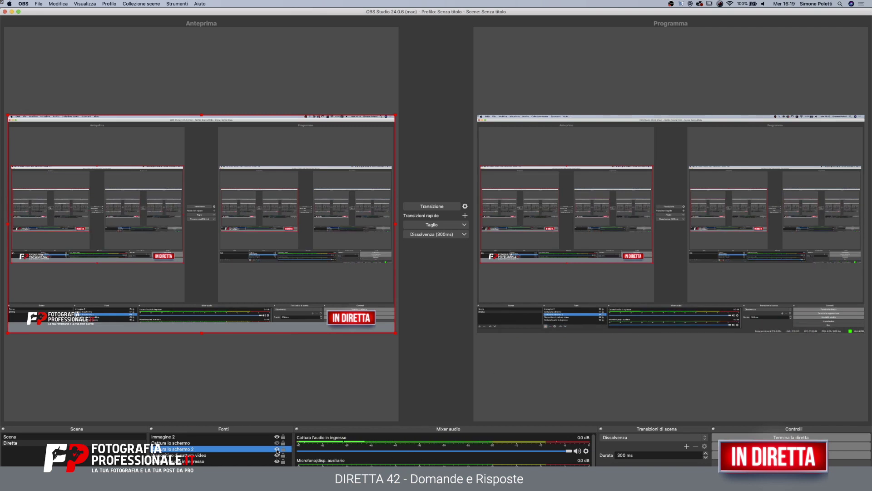
left_click(277, 450)
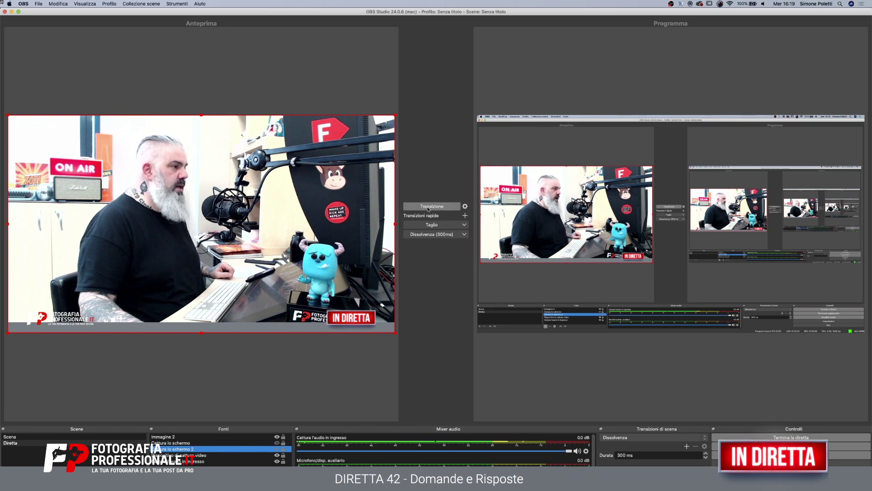
left_click(431, 206)
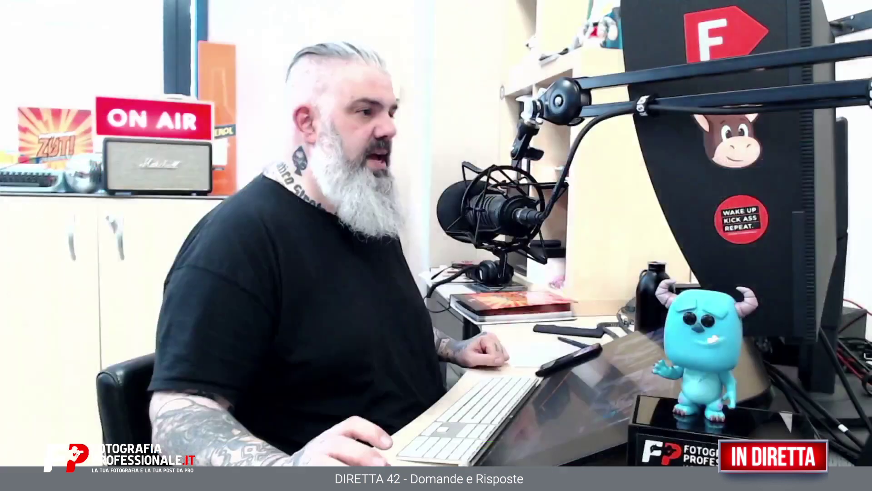